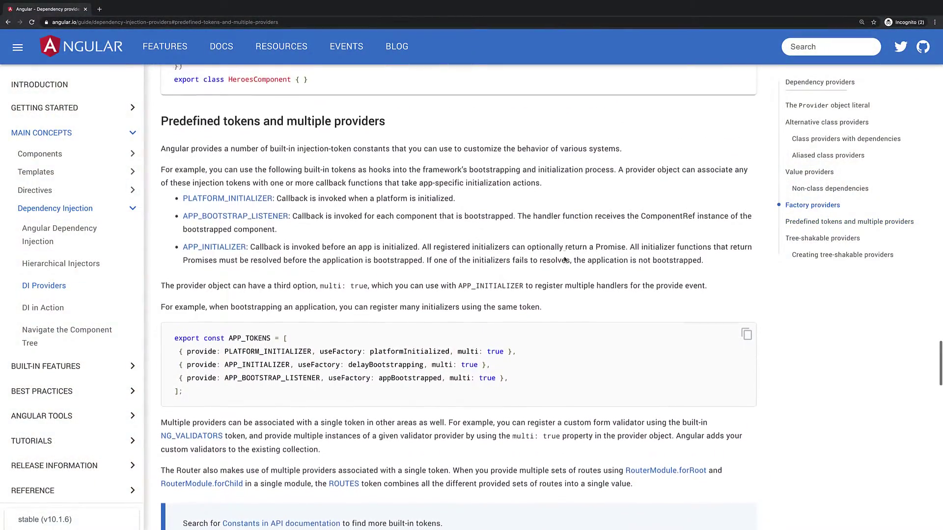
{"action": "scroll", "coordinate": [564, 258], "scroll_direction": "down", "scroll_amount": 1}
{"action": "scroll", "coordinate": [565, 258], "scroll_direction": "down", "scroll_amount": 1}
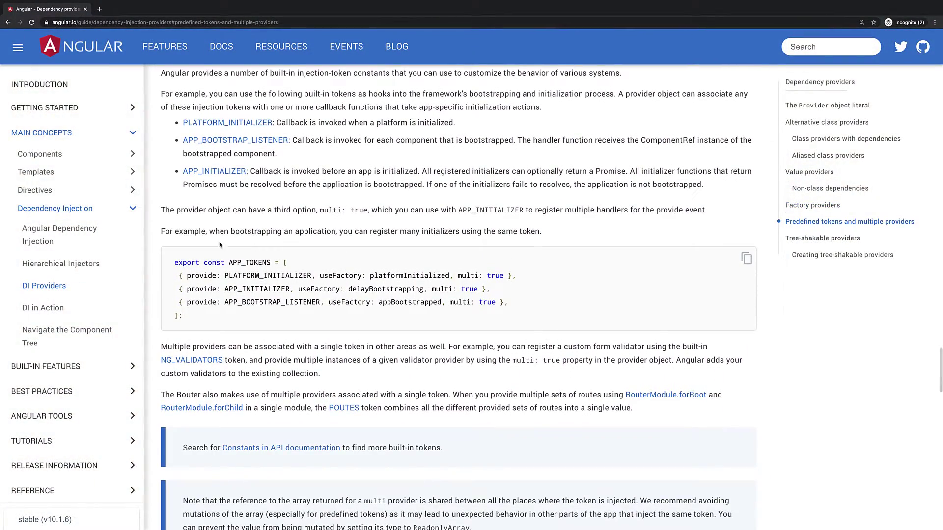
Review the docs paragraph on multiple providers per token and the APP_TOKENS example.
{"action": "left_click_drag", "start_coordinate": [162, 345], "coordinate": [265, 360]}
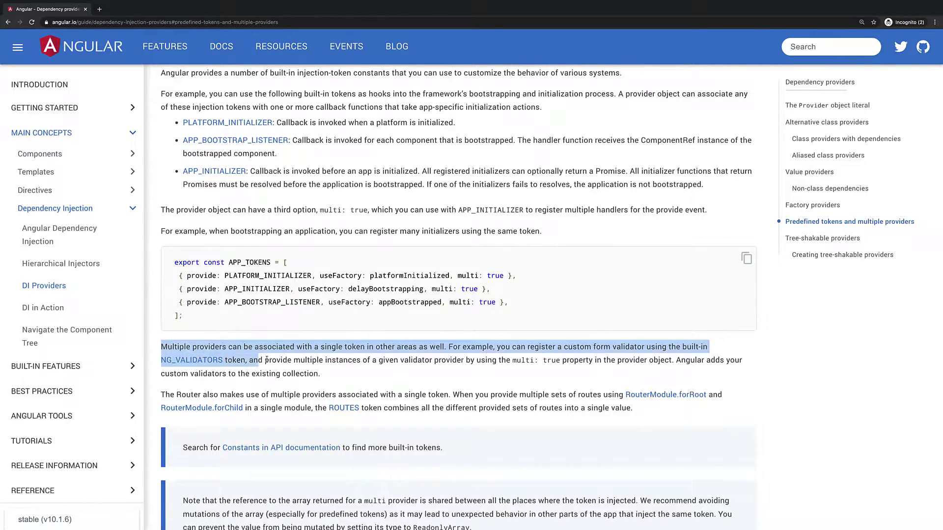
{"action": "left_click_drag", "start_coordinate": [338, 369], "coordinate": [360, 374]}
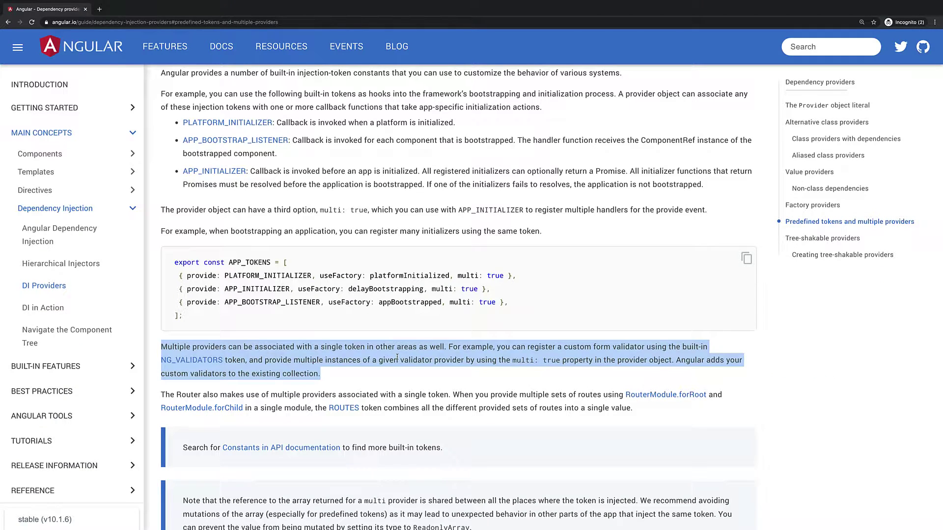
{"action": "left_click", "coordinate": [430, 323]}
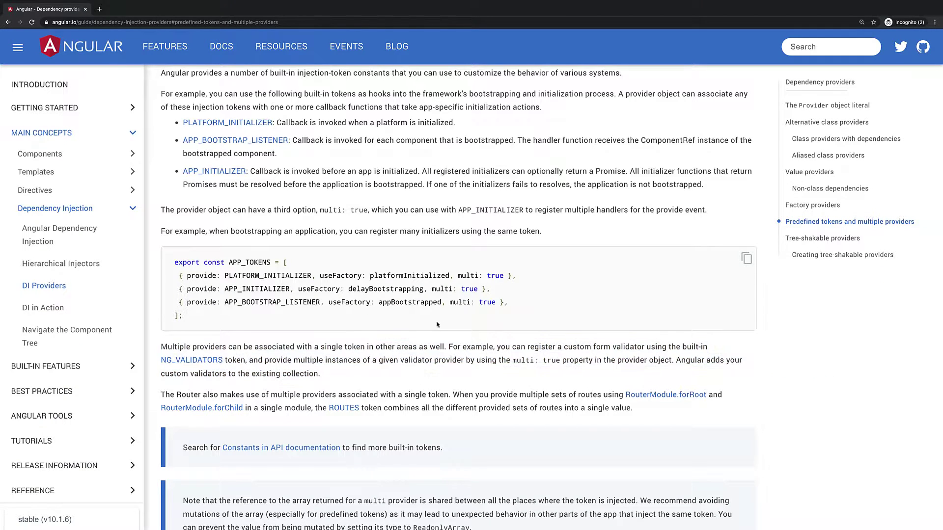
{"action": "left_click_drag", "start_coordinate": [212, 319], "coordinate": [161, 267]}
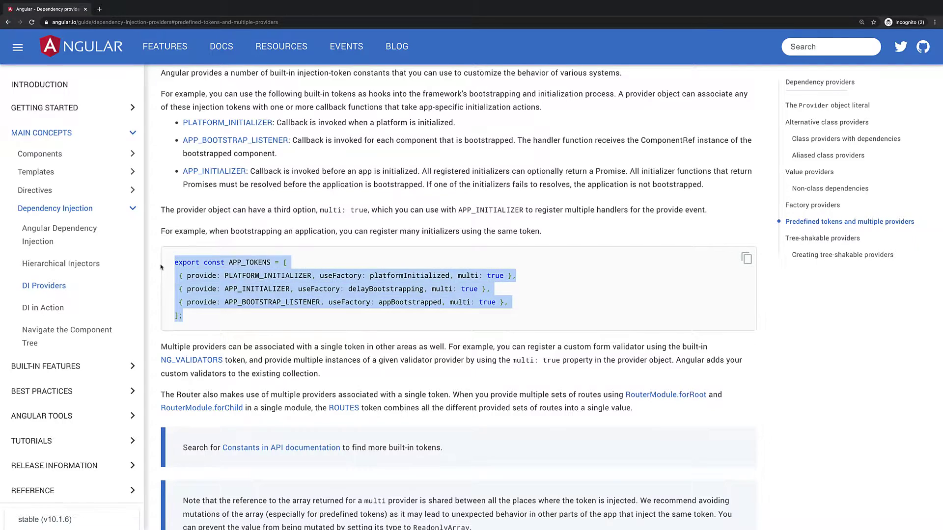
{"action": "left_click", "coordinate": [329, 338]}
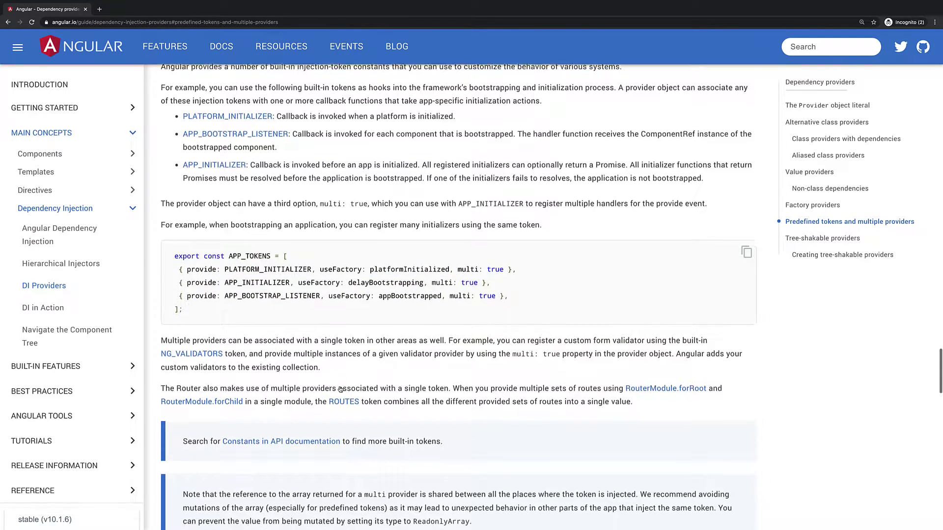
{"action": "scroll", "coordinate": [339, 389], "scroll_direction": "down", "scroll_amount": 3}
{"action": "scroll", "coordinate": [339, 389], "scroll_direction": "down", "scroll_amount": 2}
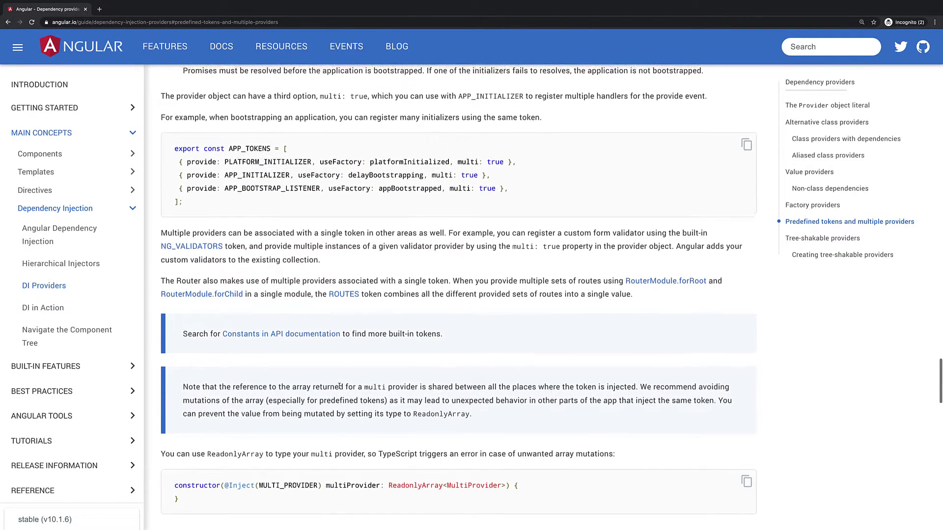
{"action": "scroll", "coordinate": [340, 389], "scroll_direction": "up", "scroll_amount": 2}
{"action": "scroll", "coordinate": [340, 389], "scroll_direction": "up", "scroll_amount": 2}
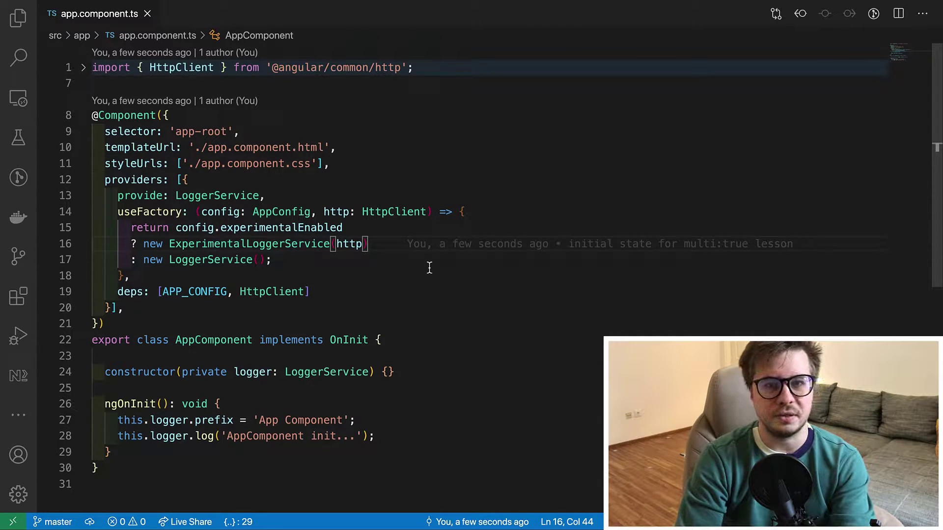
Add PLATFORM_ID to the end of the LoggerService factory's deps list.
{"action": "key", "text": "Down"}
{"action": "key", "text": "Down"}
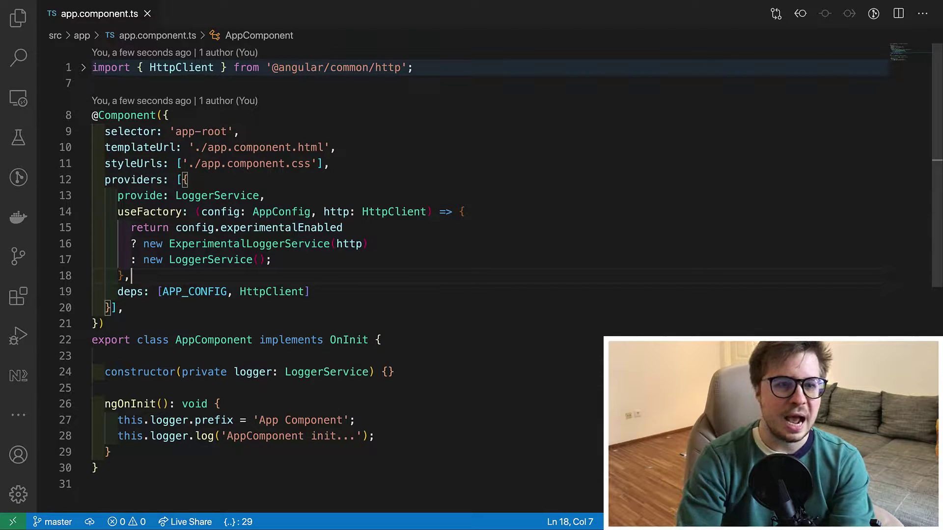
{"action": "key", "text": "Down"}
{"action": "key", "text": "Home"}
{"action": "key", "text": "shift+Down"}
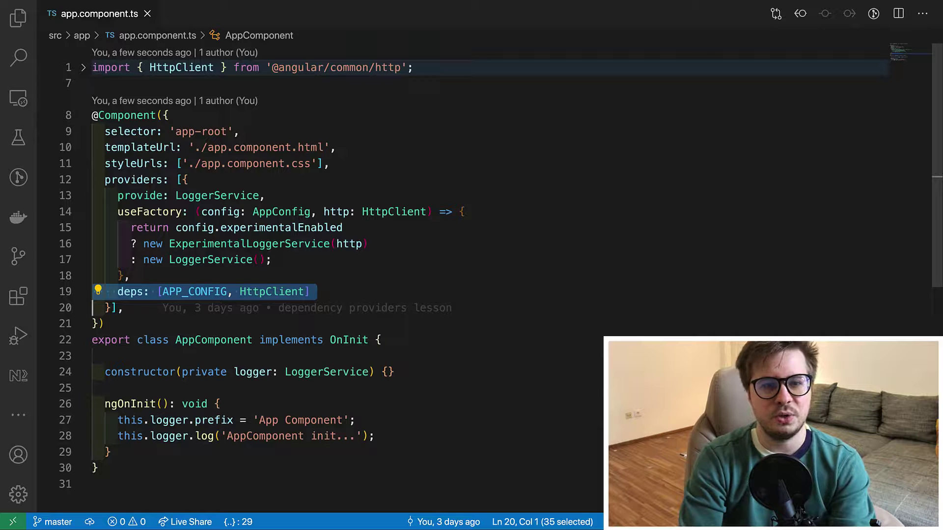
{"action": "key", "text": "Left"}
{"action": "key", "text": "End"}
{"action": "key", "text": "Left"}
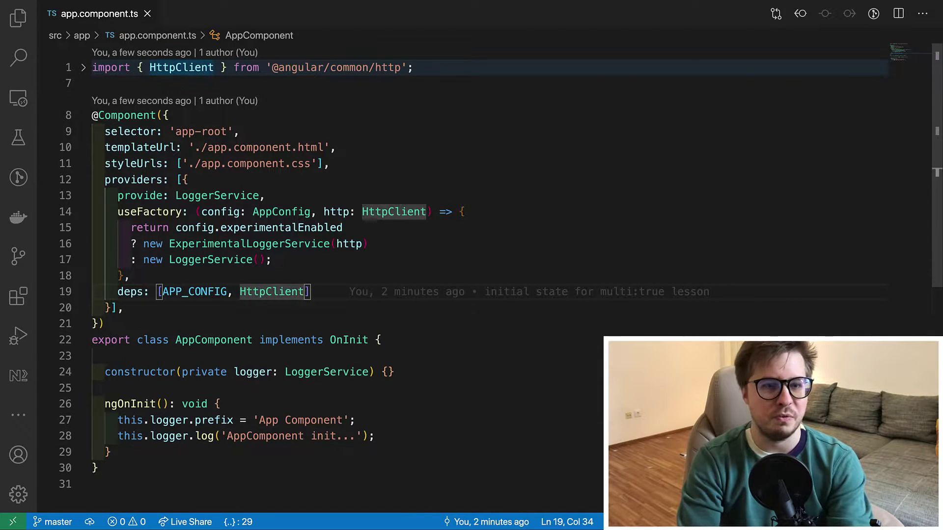
{"action": "type", "text": ", PLAT"}
{"action": "key", "text": "Tab"}
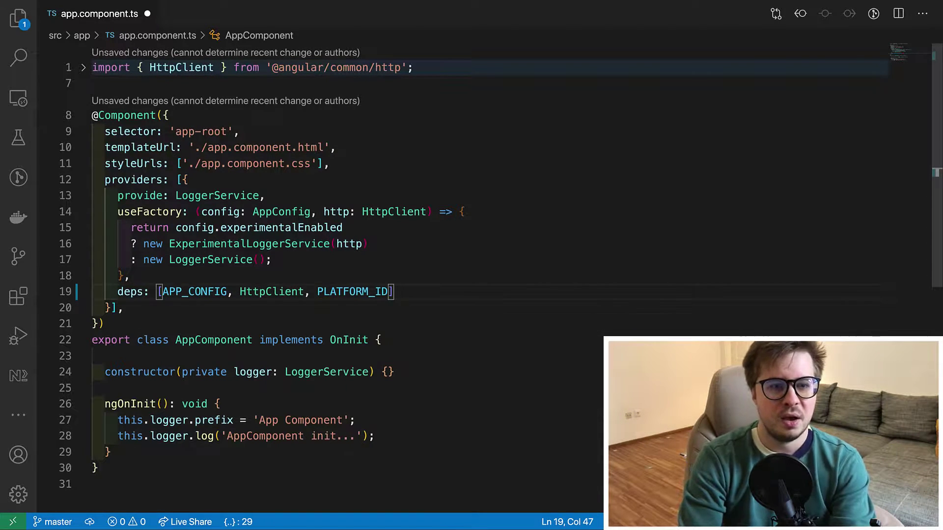
Try a platformId: object factory parameter after HttpClient, then remove it again.
{"action": "left_click", "coordinate": [426, 211]}
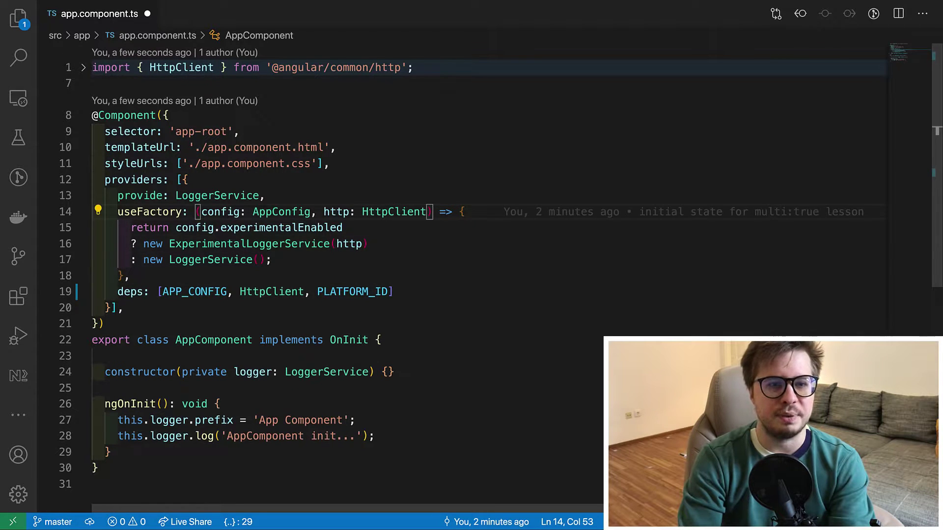
{"action": "type", "text": ", platform"}
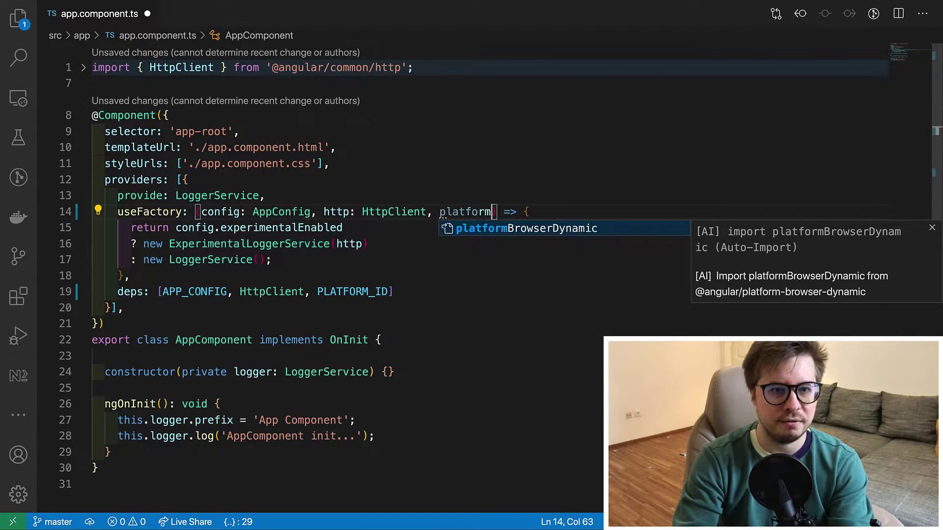
{"action": "type", "text": "Id: on"}
{"action": "key", "text": "BackSpace"}
{"action": "key", "text": "Tab"}
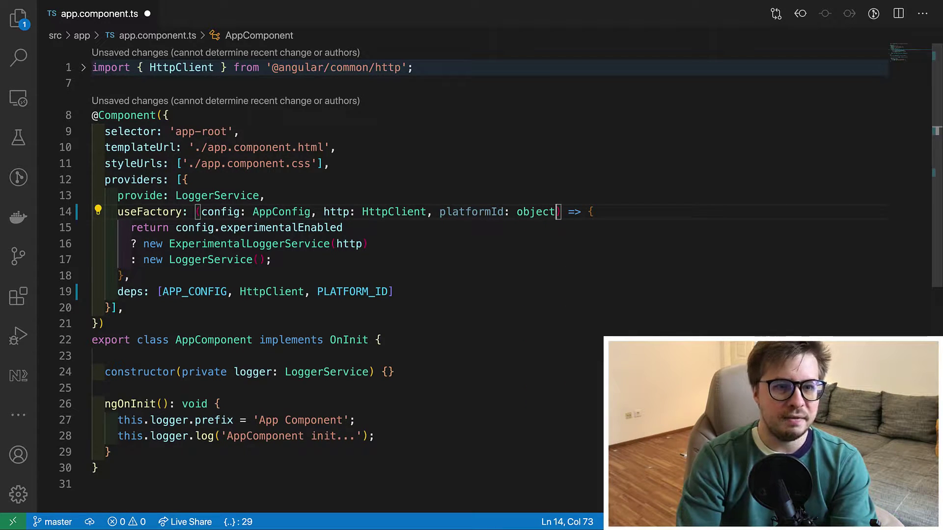
{"action": "key", "text": "ctrl+shift+Left"}
{"action": "key", "text": "ctrl+shift+Left"}
{"action": "key", "text": "ctrl+shift+Left"}
{"action": "key", "text": "shift+Right"}
{"action": "key", "text": "BackSpace"}
{"action": "key", "text": "Escape"}
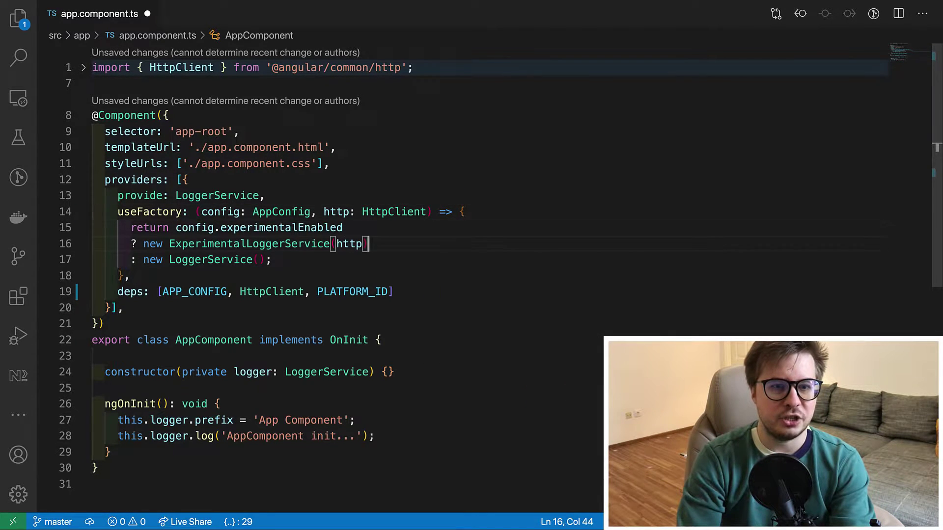
Remove PLATFORM_ID from the deps list again.
{"action": "key", "text": "Down"}
{"action": "key", "text": "Down"}
{"action": "key", "text": "Down"}
{"action": "key", "text": "End"}
{"action": "key", "text": "Left"}
{"action": "key", "text": "ctrl+shift+Left"}
{"action": "key", "text": "ctrl+shift+Left"}
{"action": "key", "text": "BackSpace"}
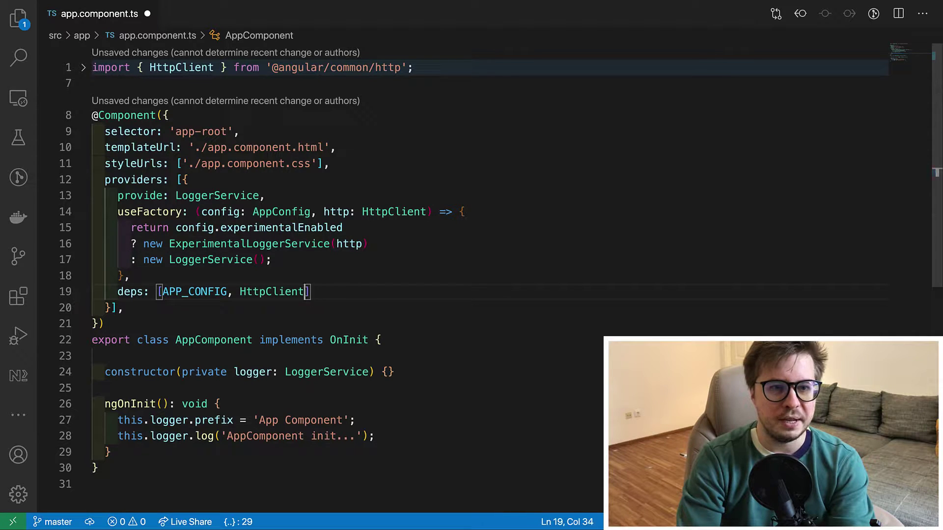
{"action": "key", "text": "ctrl+shift+Left"}
Swap the two deps entries and highlight the config factory parameter to compare ordering.
{"action": "key", "text": "ctrl+x"}
{"action": "key", "text": "BackSpace"}
{"action": "key", "text": "BackSpace"}
{"action": "key", "text": "ctrl+Left"}
{"action": "key", "text": "ctrl+v"}
{"action": "type", "text": ","}
{"action": "key", "text": "Up"}
{"action": "key", "text": "Up"}
{"action": "key", "text": "Up"}
{"action": "key", "text": "Home"}
{"action": "key", "text": "Right"}
{"action": "key", "text": "Right"}
{"action": "key", "text": "ctrl+shift+Right"}
{"action": "key", "text": "shift+Left"}
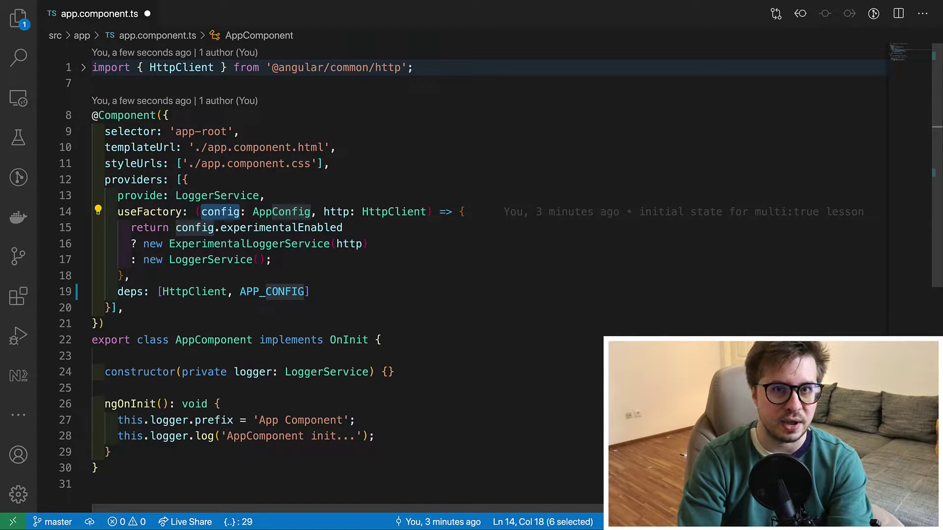
Restore the original deps order and select both deps entries for replacement.
{"action": "key", "text": "Down"}
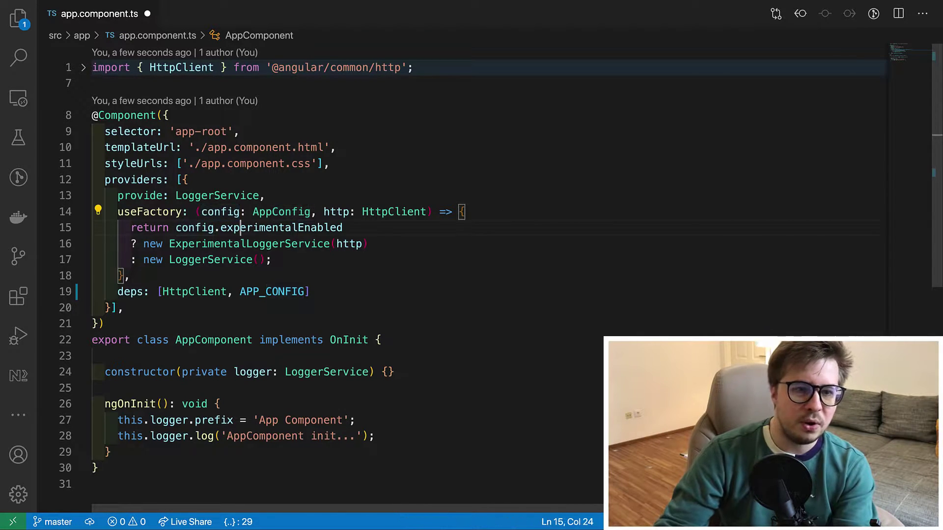
{"action": "key", "text": "Down"}
{"action": "key", "text": "Down"}
{"action": "key", "text": "ctrl+shift+Right"}
{"action": "key", "text": "ctrl+x"}
{"action": "type", "text": ","}
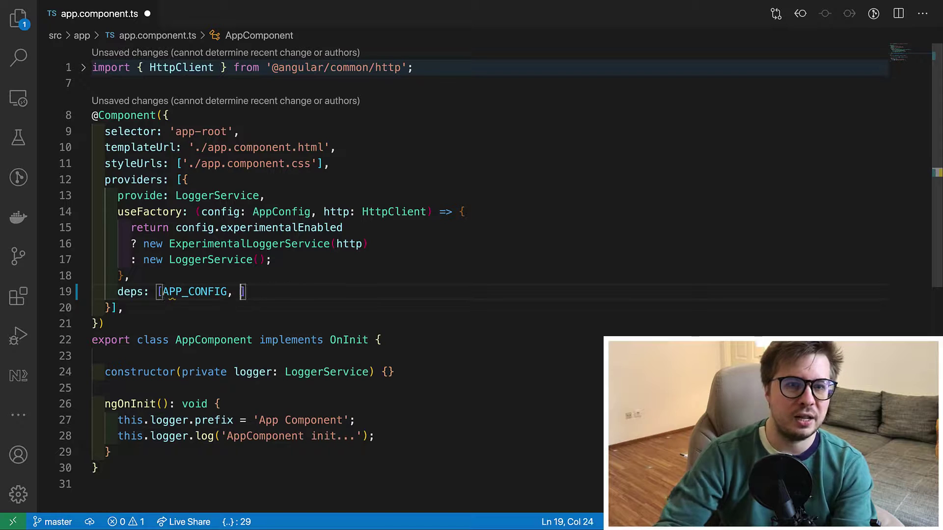
{"action": "key", "text": "ctrl+v"}
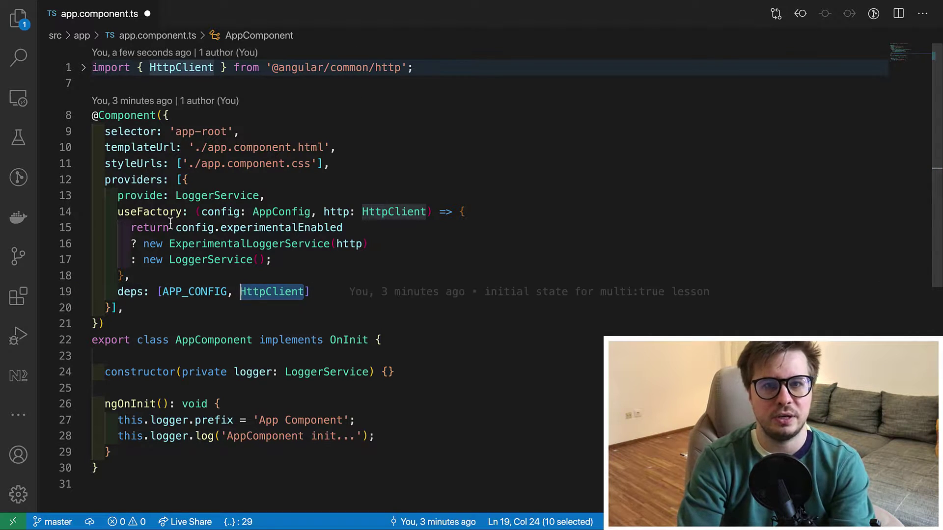
{"action": "key", "text": "ctrl+shift+Left"}
{"action": "key", "text": "ctrl+shift+Left"}
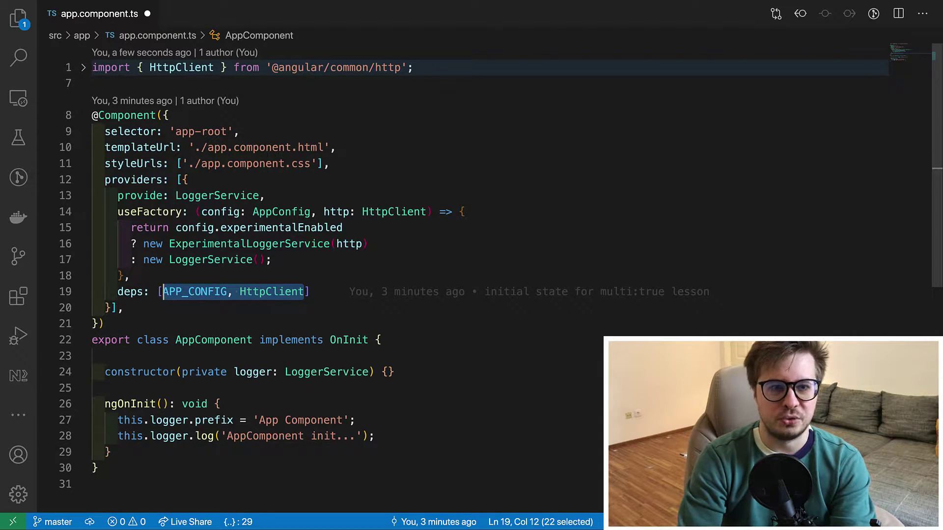
{"action": "type", "text": "[Inje"}
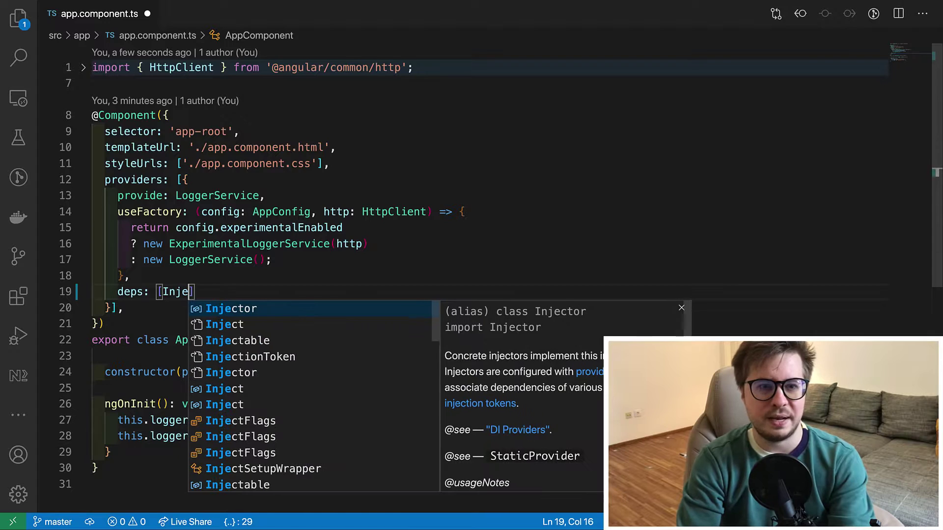
Make Injector the only dependency and type the factory's single parameter as Injector.
{"action": "key", "text": "Tab"}
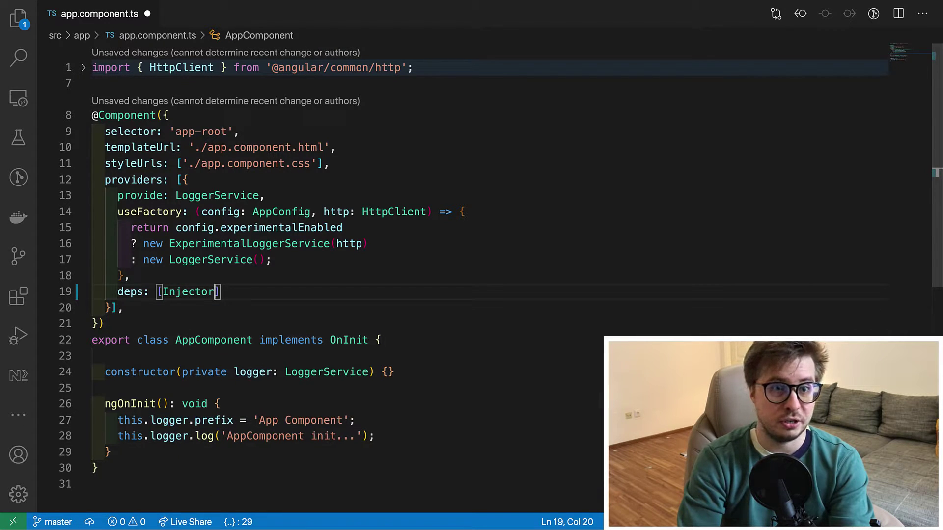
{"action": "left_click", "coordinate": [201, 211]}
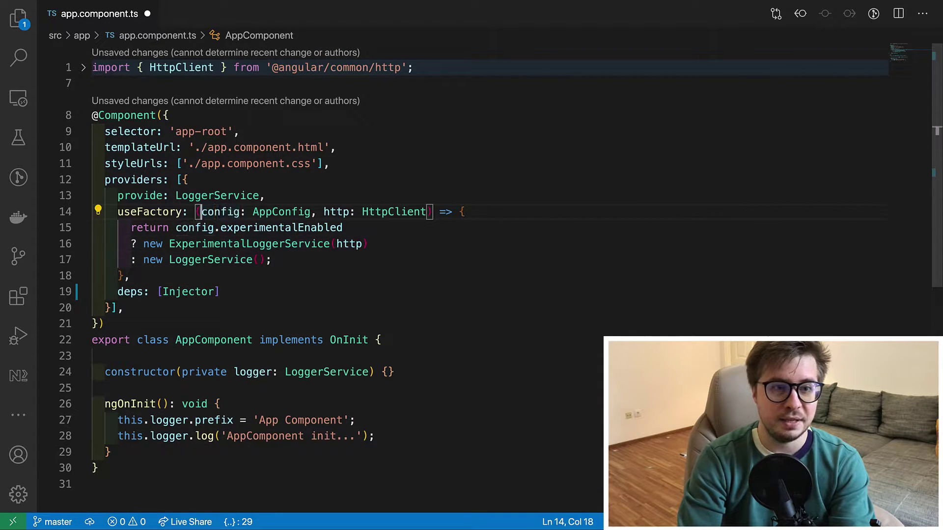
{"action": "key", "text": "ctrl+shift+Right"}
{"action": "key", "text": "ctrl+shift+Right"}
{"action": "key", "text": "ctrl+shift+Right"}
{"action": "key", "text": "ctrl+shift+Right"}
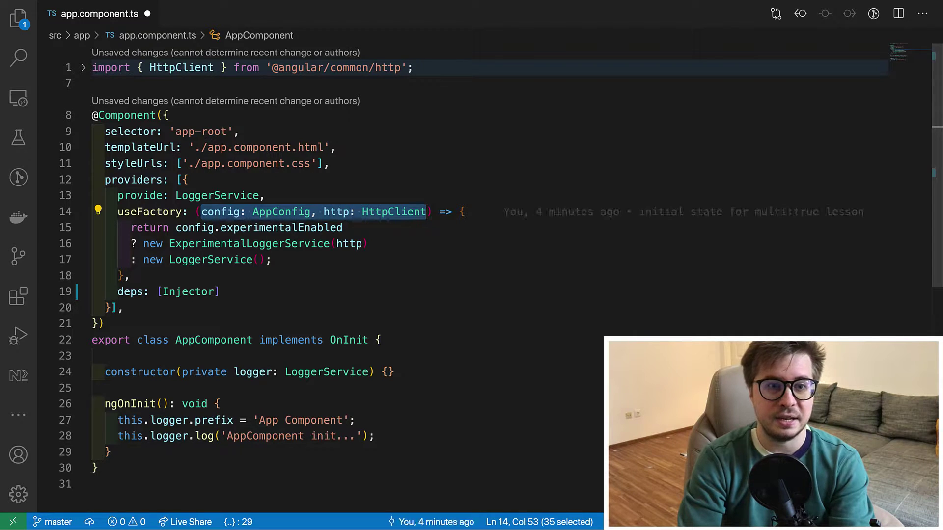
{"action": "type", "text": "[injector"}
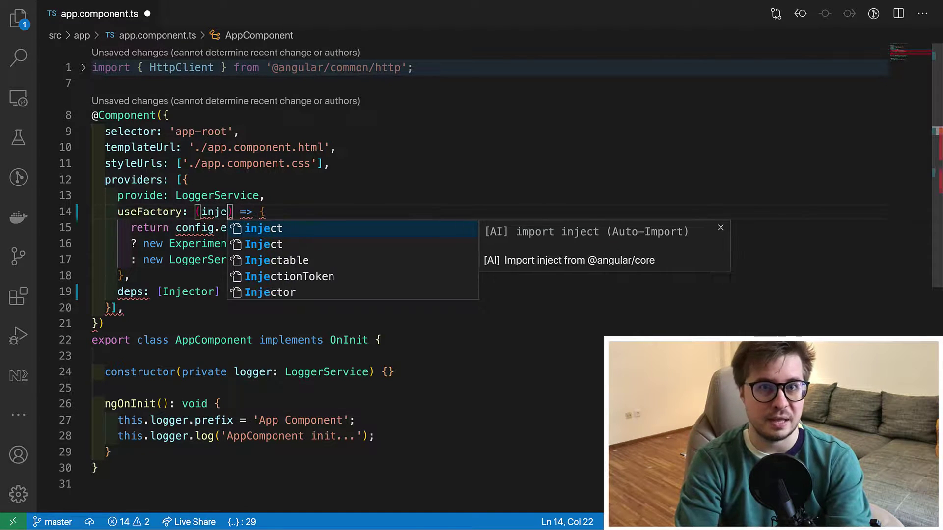
{"action": "type", "text": ": In"}
{"action": "key", "text": "Tab"}
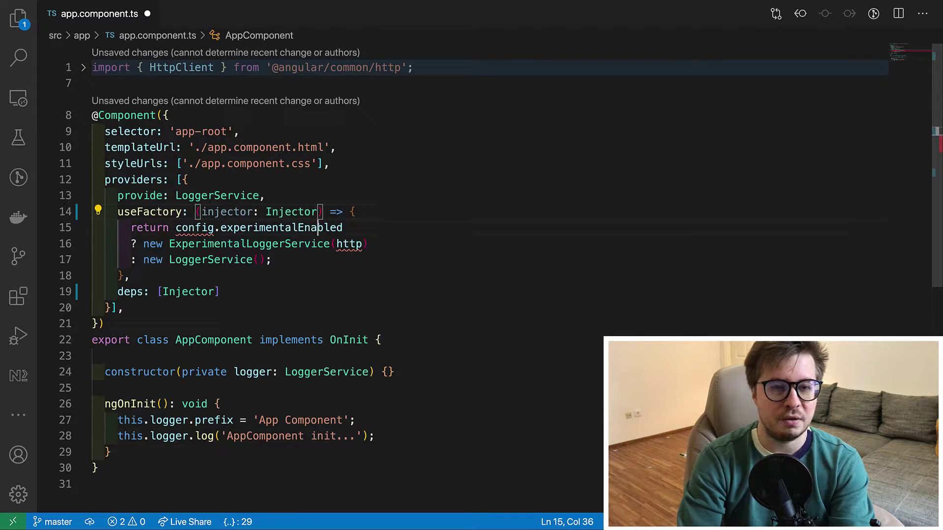
{"action": "type", "text": "injector.get(APP_CONFIG)"}
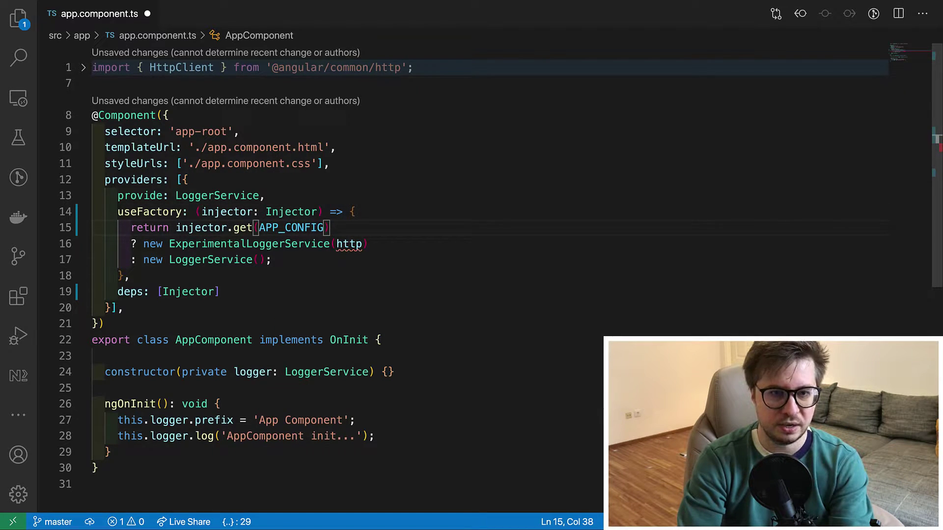
{"action": "type", "text": "."}
Read experimentalEnabled from injector.get(APP_CONFIG) and fetch both logger services via injector.get.
{"action": "key", "text": "Tab"}
{"action": "type", "text": "injector.get("}
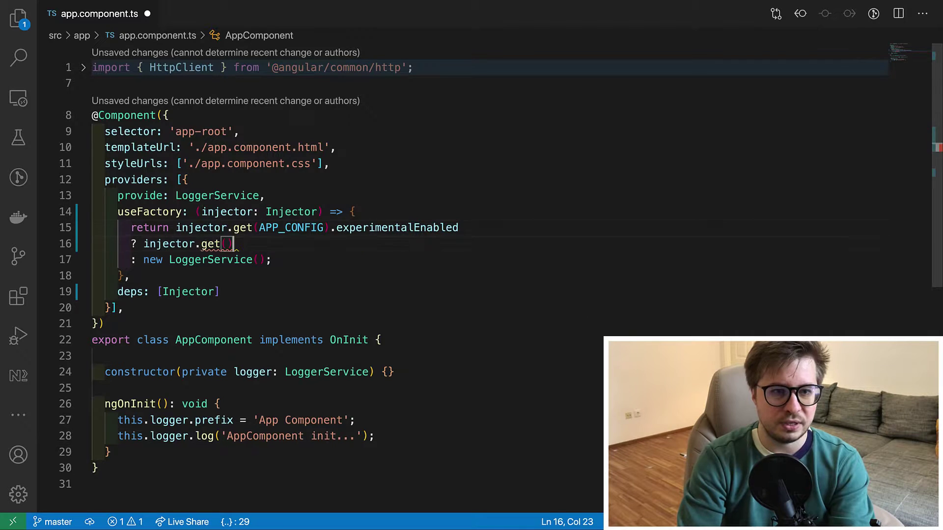
{"action": "type", "text": "ExperimentalLoggerService"}
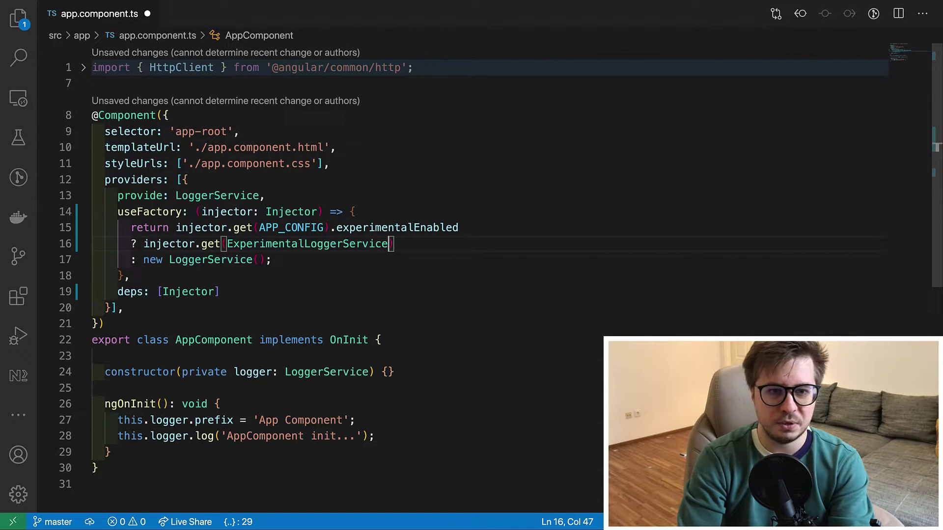
{"action": "key", "text": "Down"}
{"action": "left_click_drag", "start_coordinate": [144, 260], "coordinate": [169, 259]}
{"action": "type", "text": "injector"}
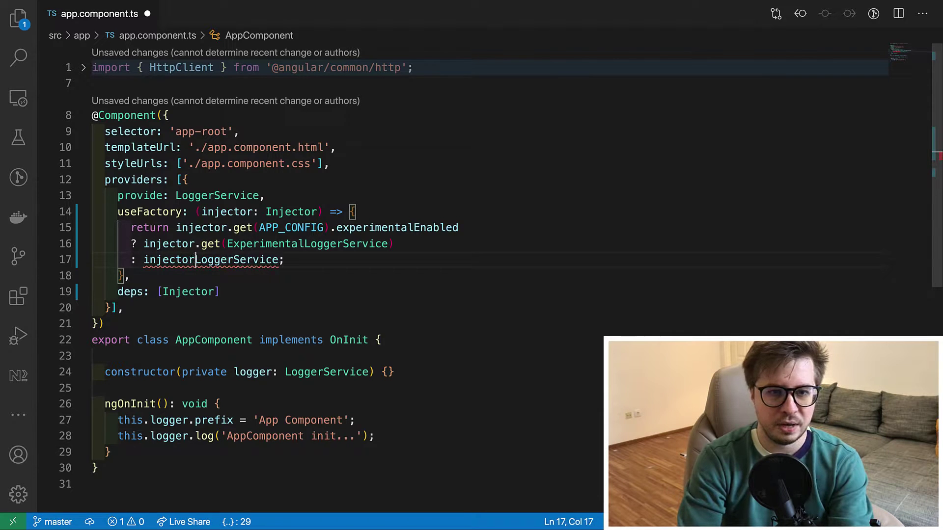
{"action": "type", "text": ".get("}
{"action": "key", "text": "End"}
{"action": "type", "text": ")"}
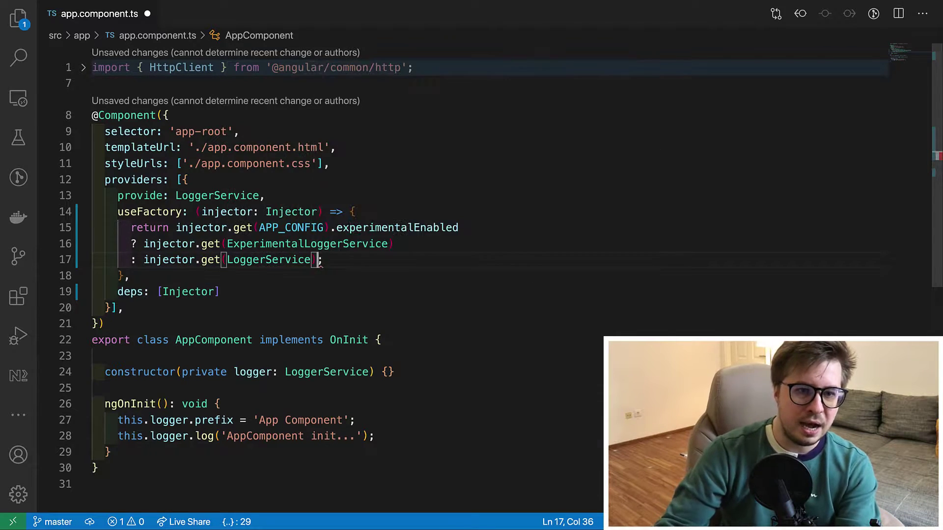
Save the file and review the Injector dependency and injector.get calls in the factory.
{"action": "key", "text": "shift+alt+Right"}
{"action": "key", "text": "shift+alt+Right"}
{"action": "key", "text": "shift+alt+Right"}
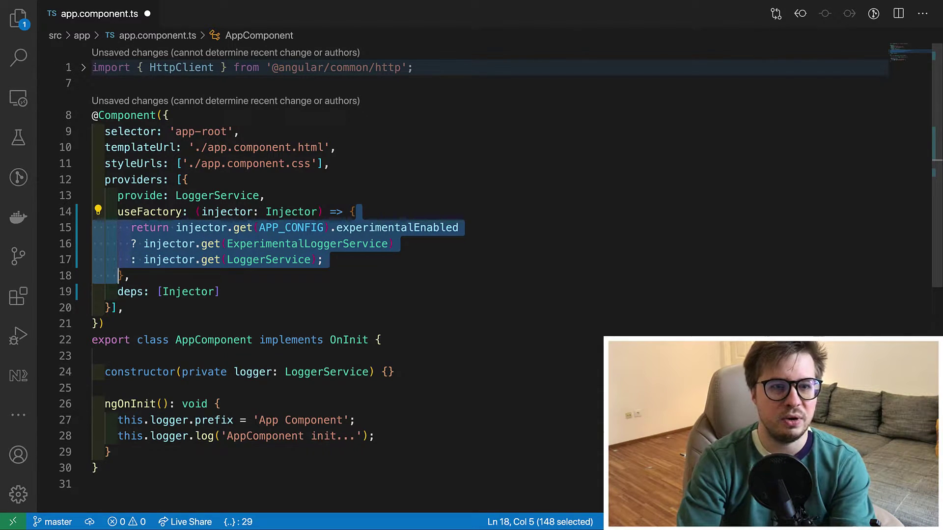
{"action": "key", "text": "ctrl+s"}
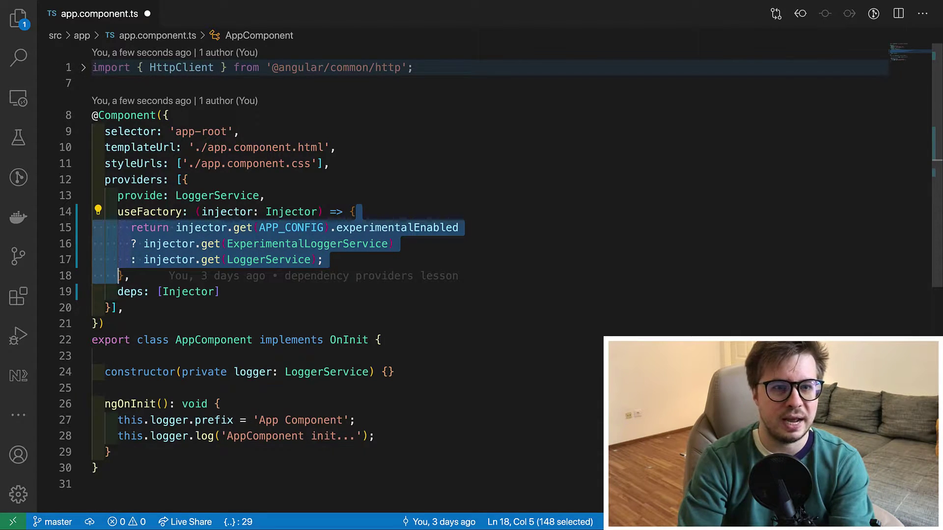
{"action": "left_click", "coordinate": [399, 260]}
{"action": "double_click", "coordinate": [180, 290]}
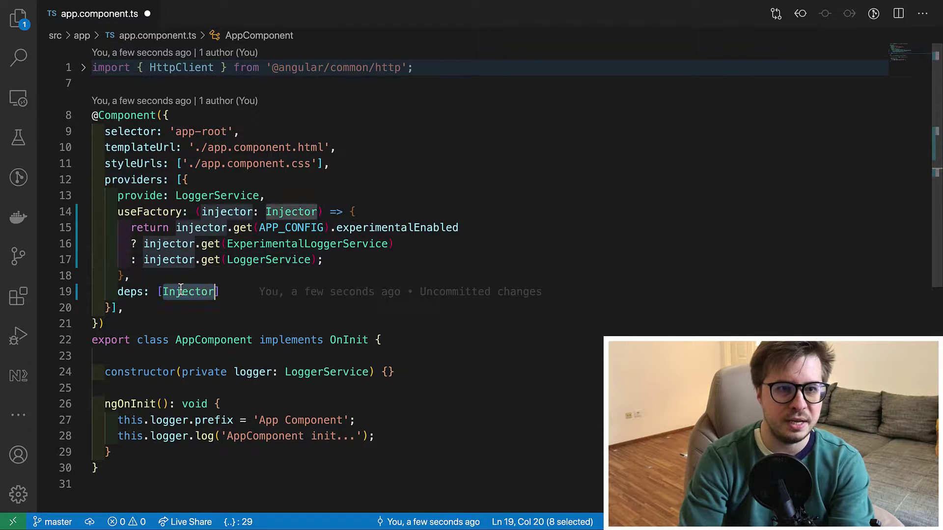
{"action": "double_click", "coordinate": [235, 212]}
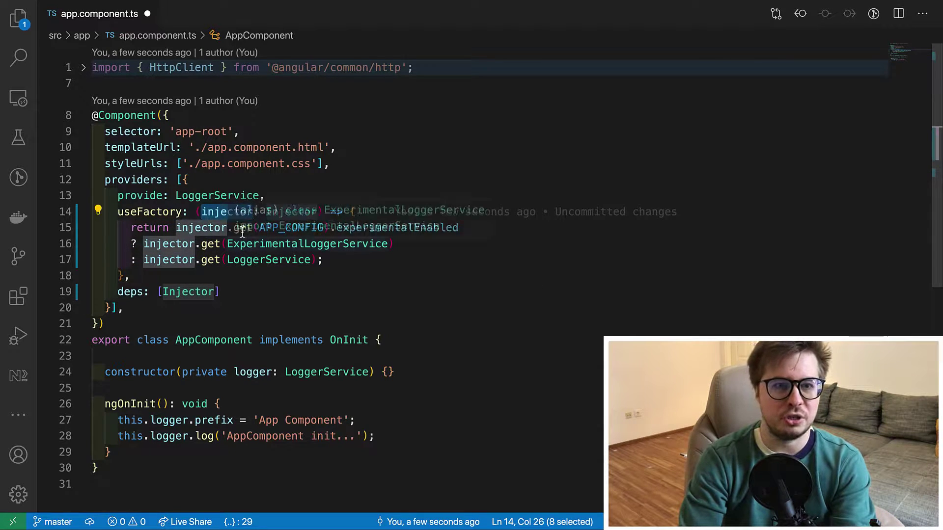
{"action": "left_click_drag", "start_coordinate": [214, 228], "coordinate": [261, 228]}
{"action": "mouse_move", "coordinate": [183, 243]}
{"action": "left_mouse_down"}
{"action": "mouse_move", "coordinate": [227, 243]}
{"action": "mouse_move", "coordinate": [227, 259]}
{"action": "left_mouse_up"}
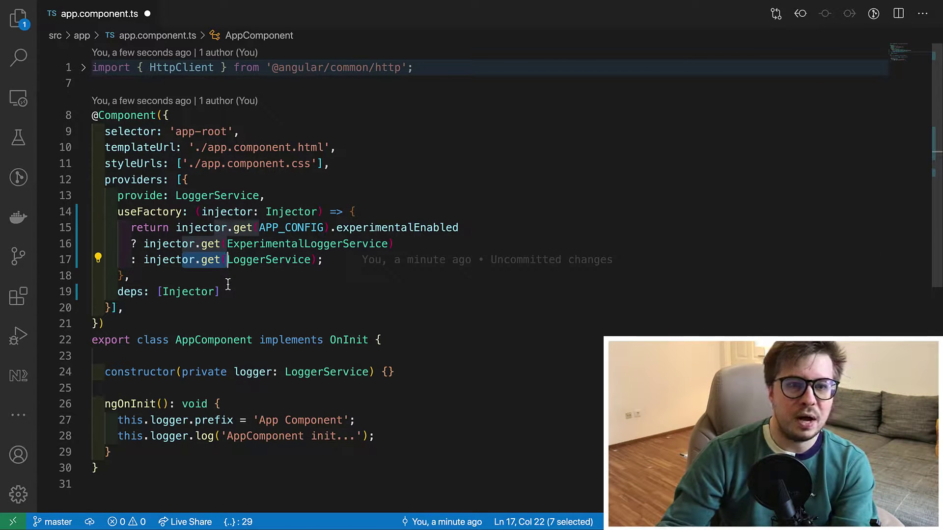
{"action": "key", "text": "shift+alt+Right"}
{"action": "key", "text": "shift+alt+Right"}
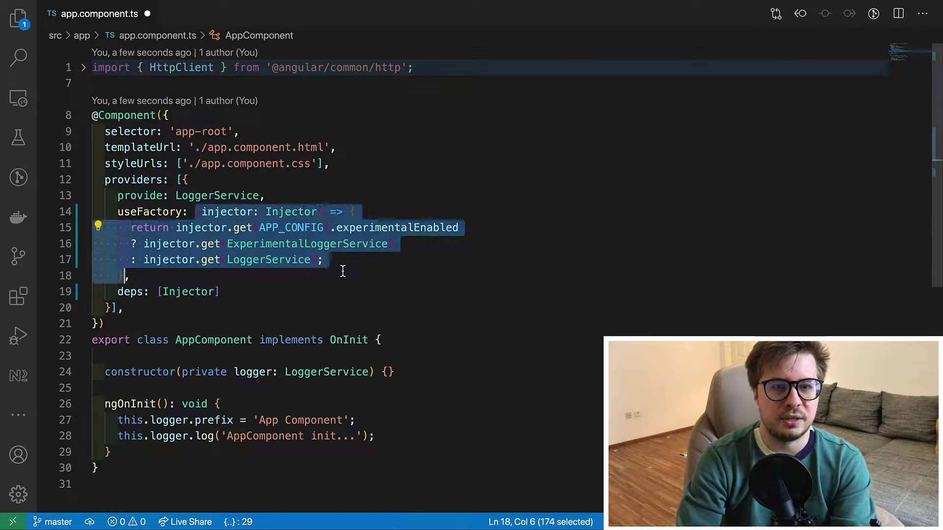
{"action": "type", "text": "loggerFactory,"}
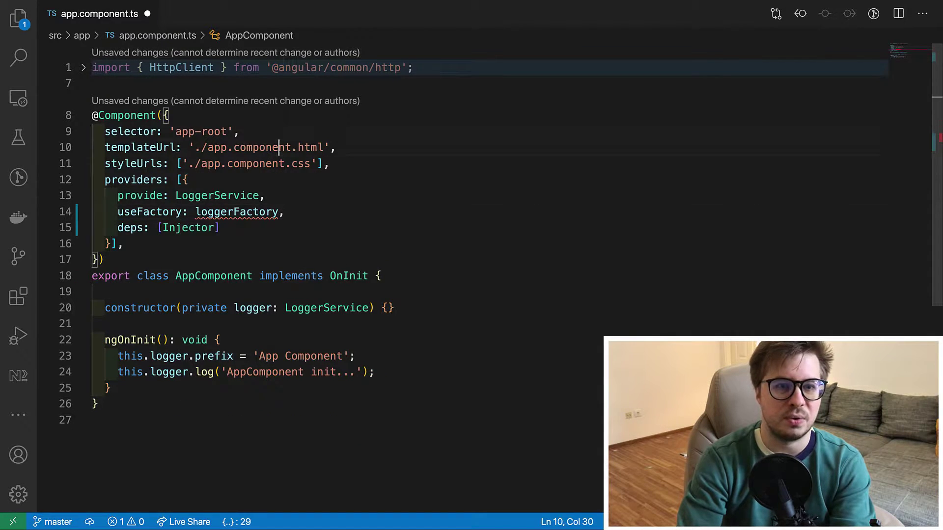
{"action": "key", "text": "Return"}
{"action": "key", "text": "Return"}
{"action": "key", "text": "ctrl+v"}
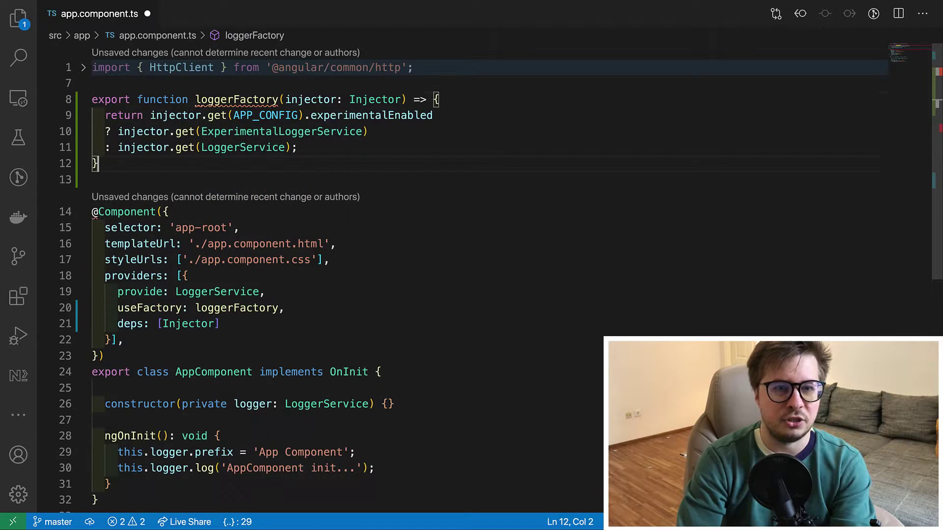
Give loggerFactory the return type ExperimentalLoggerService | LoggerService and save.
{"action": "left_click", "coordinate": [407, 100]}
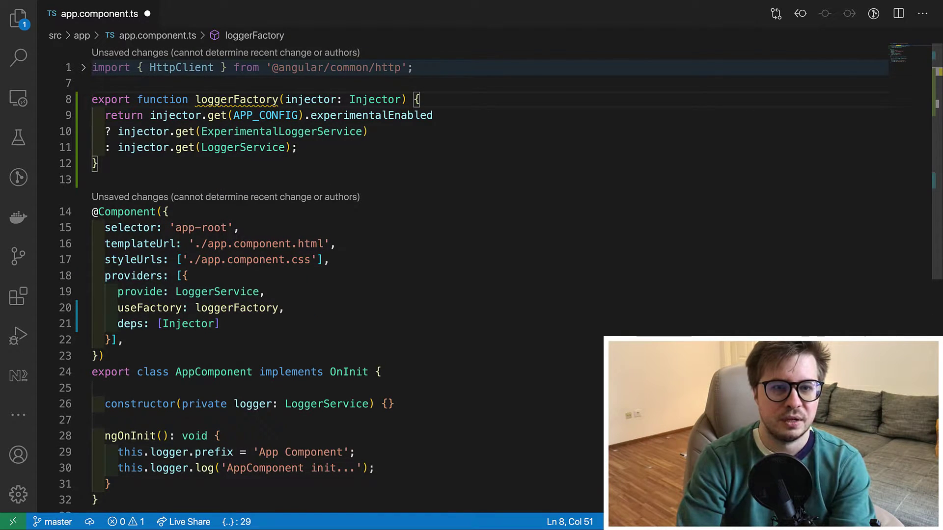
{"action": "key", "text": "Left"}
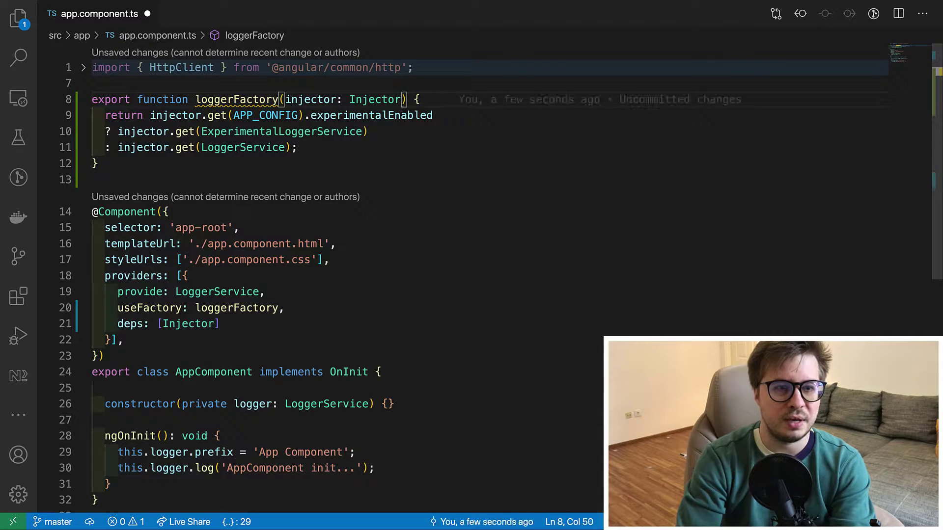
{"action": "type", "text": ": E"}
{"action": "key", "text": "Tab"}
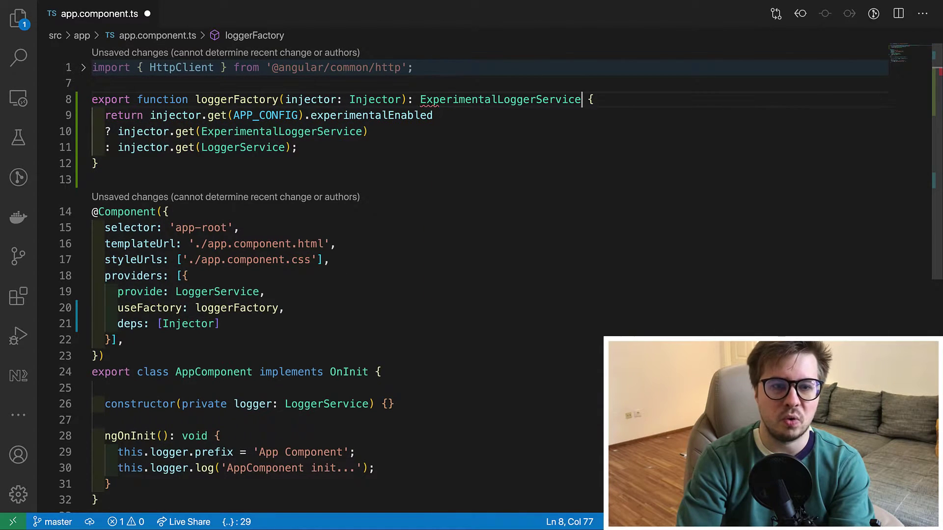
{"action": "type", "text": "/"}
{"action": "key", "text": "BackSpace"}
{"action": "type", "text": "| L"}
{"action": "key", "text": "Tab"}
{"action": "key", "text": "ctrl+s"}
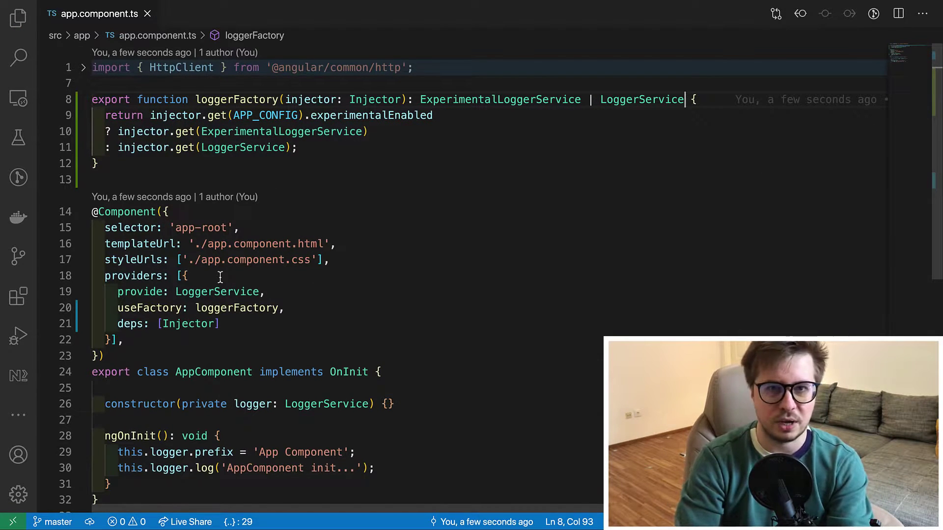
{"action": "double_click", "coordinate": [225, 308]}
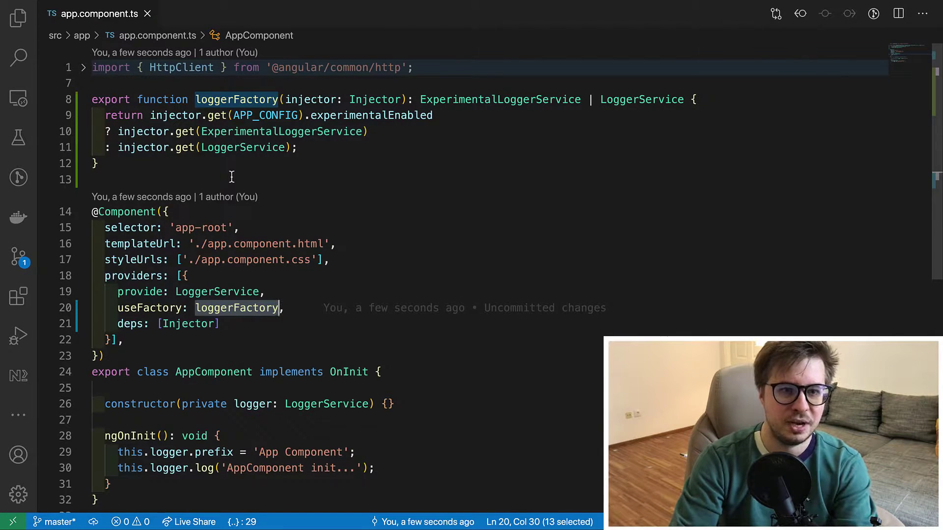
{"action": "double_click", "coordinate": [217, 292]}
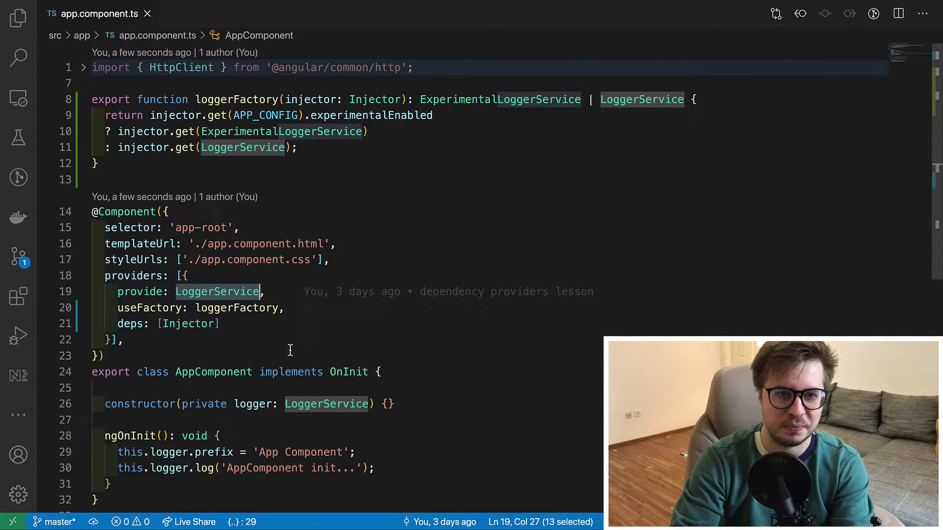
{"action": "key", "text": "shift+Down"}
{"action": "key", "text": "shift+Down"}
{"action": "key", "text": "shift+Down"}
{"action": "key", "text": "ctrl+c"}
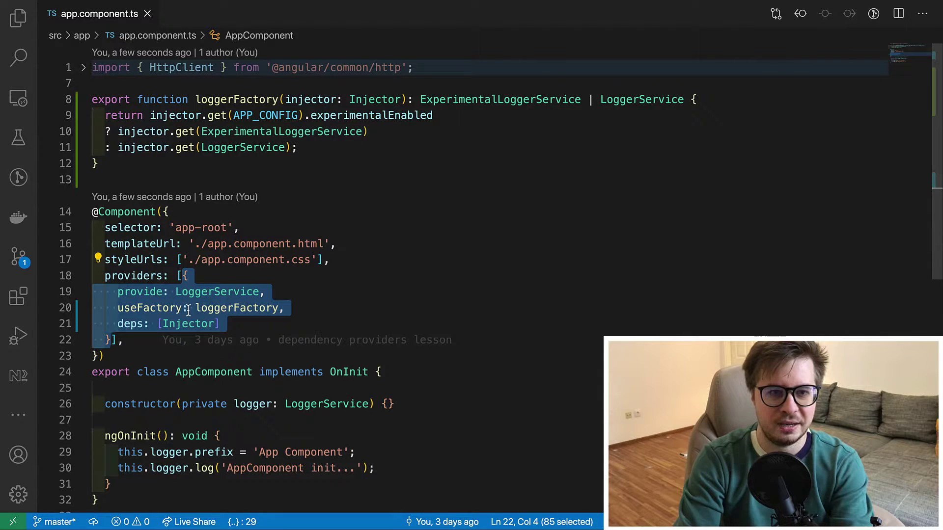
Duplicate the LoggerService provider object below the first and drop its deps line.
{"action": "key", "text": "Escape"}
{"action": "type", "text": ","}
{"action": "key", "text": "Return"}
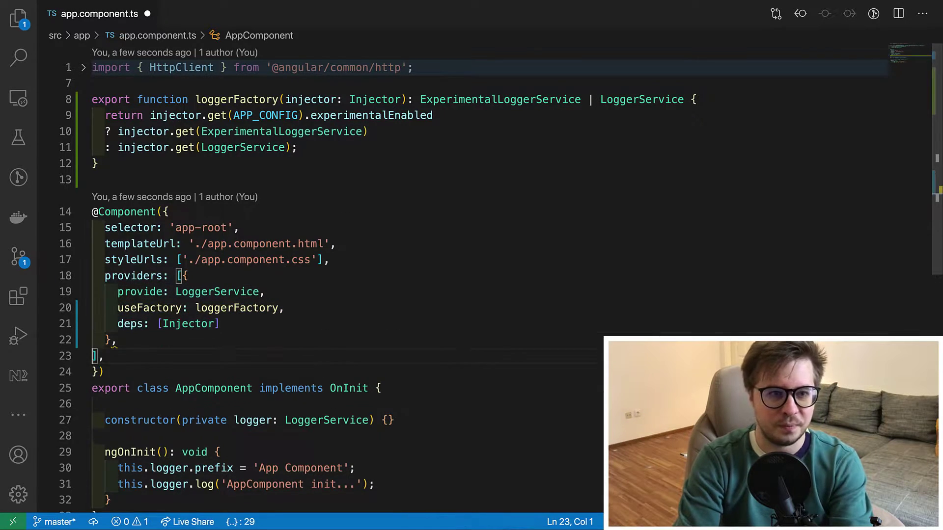
{"action": "key", "text": "ctrl+v"}
{"action": "key", "text": "Up"}
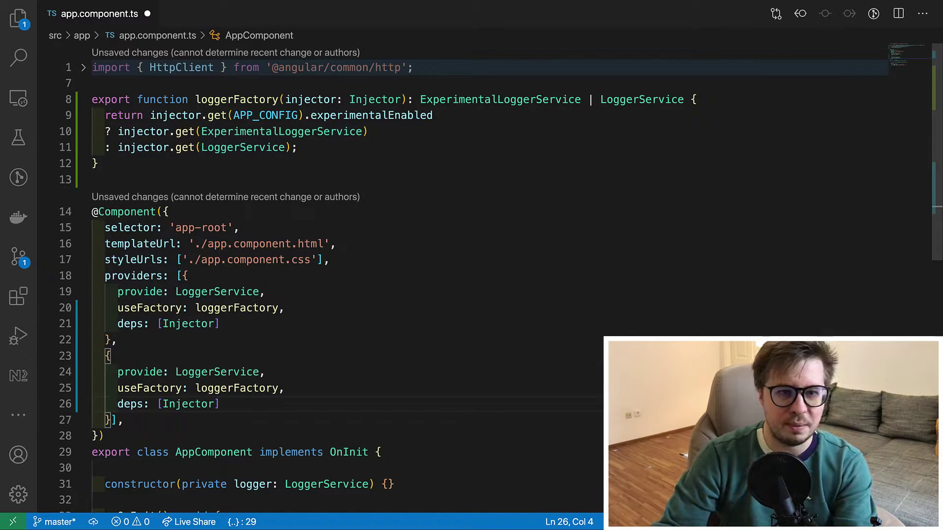
{"action": "key", "text": "ctrl+shift+k"}
{"action": "key", "text": "Up"}
Replace the copy's useFactory entry with useValue: LegacyLogger.
{"action": "key", "text": "End"}
{"action": "key", "text": "Left"}
{"action": "key", "text": "ctrl+shift+Left"}
{"action": "key", "text": "shift+Home"}
{"action": "key", "text": "BackSpace"}
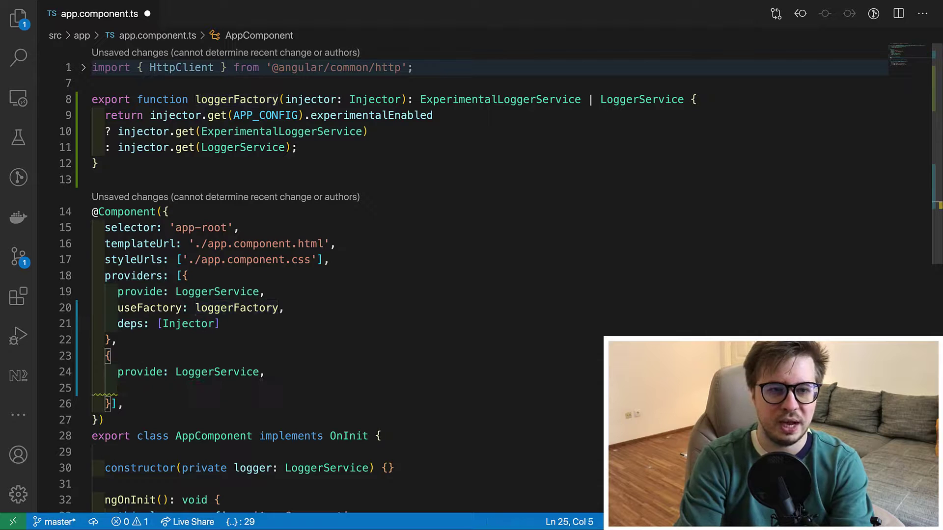
{"action": "type", "text": "use"}
{"action": "key", "text": "Down"}
{"action": "key", "text": "Down"}
{"action": "key", "text": "Down"}
{"action": "key", "text": "Return"}
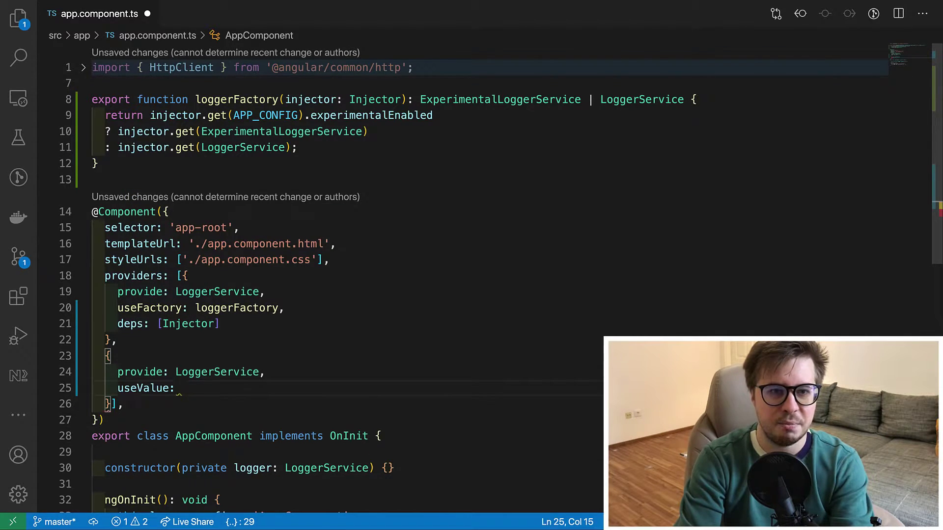
{"action": "type", "text": "Lega"}
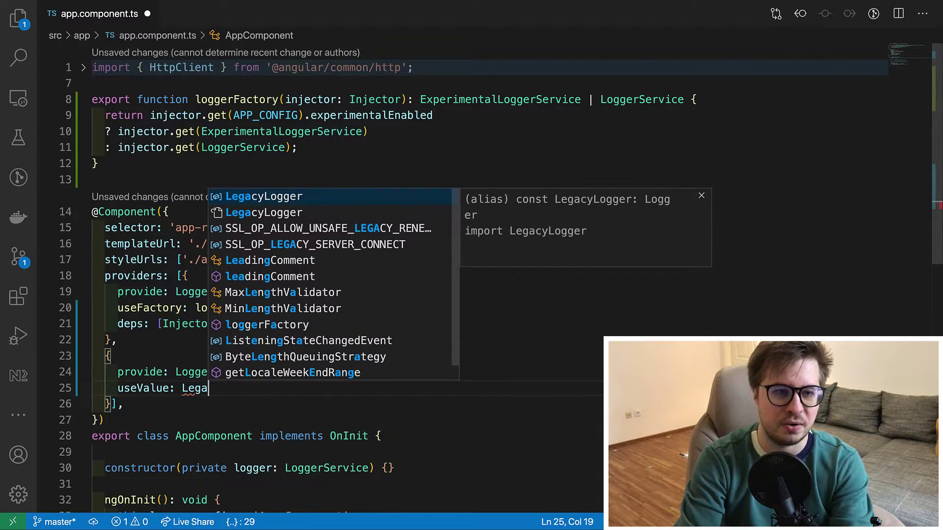
{"action": "key", "text": "Return"}
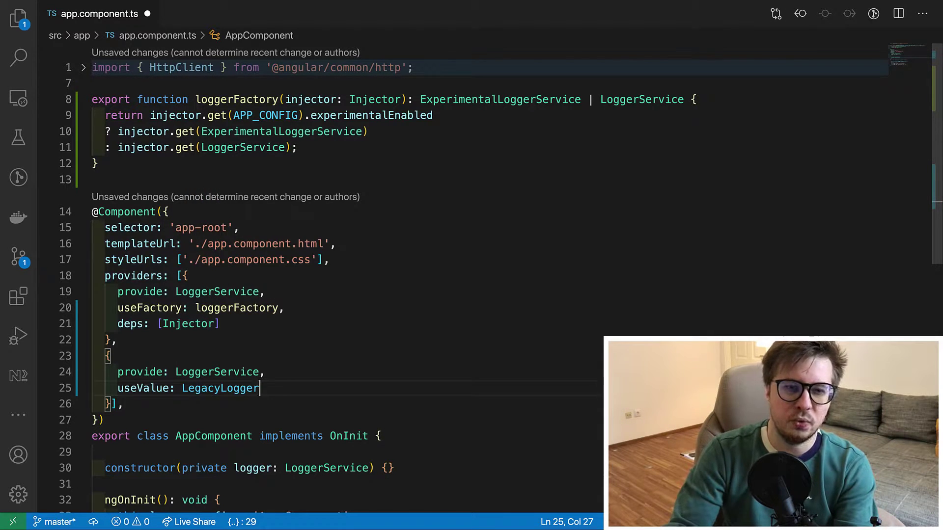
Preview the LegacyLogger definition and its log method.
{"action": "key", "text": "ctrl+shift+Left"}
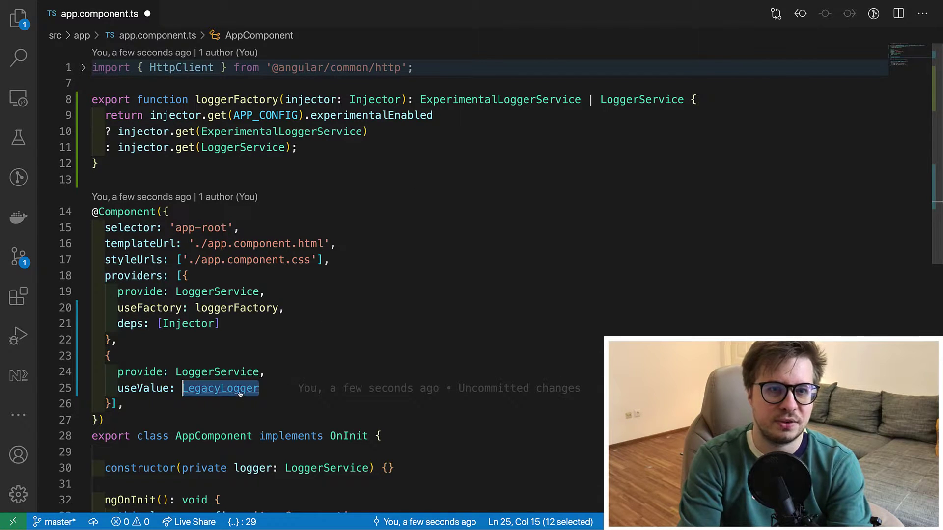
{"action": "mouse_move", "coordinate": [220, 388]}
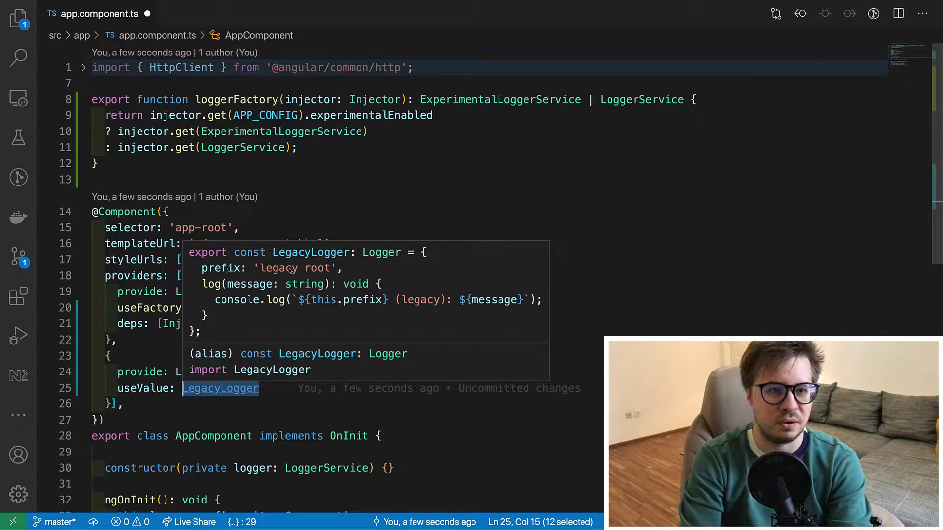
{"action": "left_click_drag", "start_coordinate": [202, 283], "coordinate": [225, 316]}
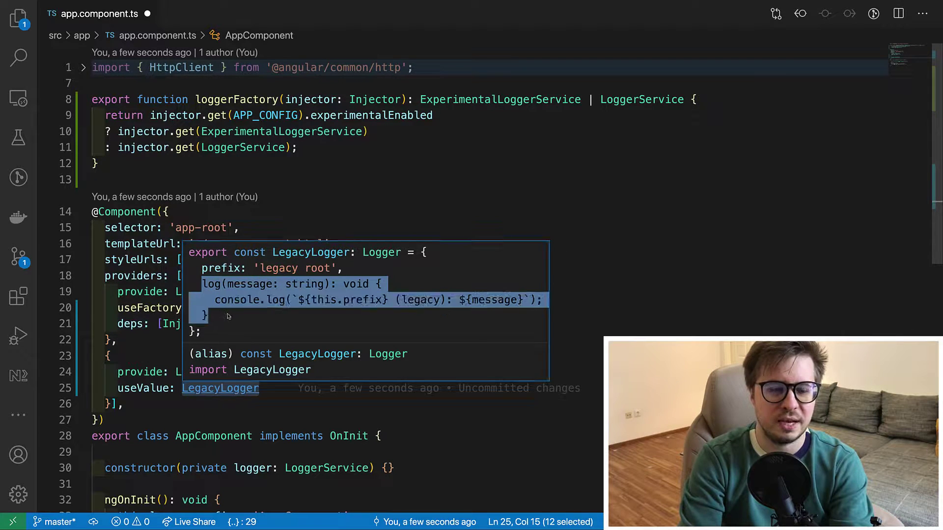
{"action": "left_click", "coordinate": [229, 315]}
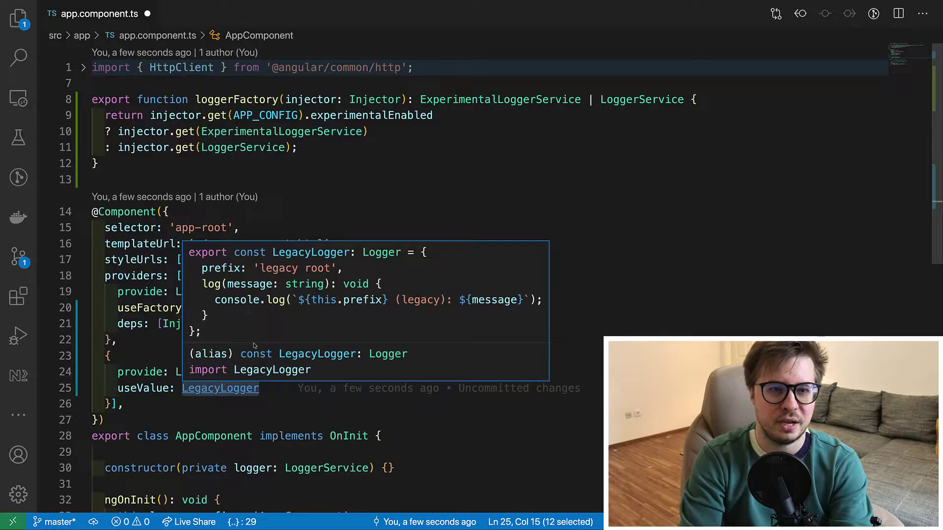
{"action": "mouse_move", "coordinate": [270, 389]}
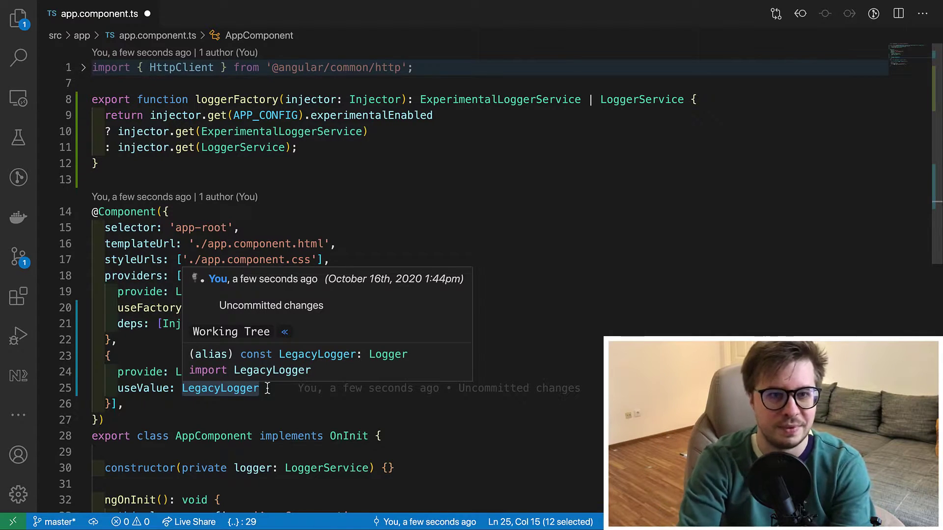
Log 'what is logger: ' with this.logger first in ngOnInit, save, and switch to Chrome.
{"action": "left_click", "coordinate": [267, 389]}
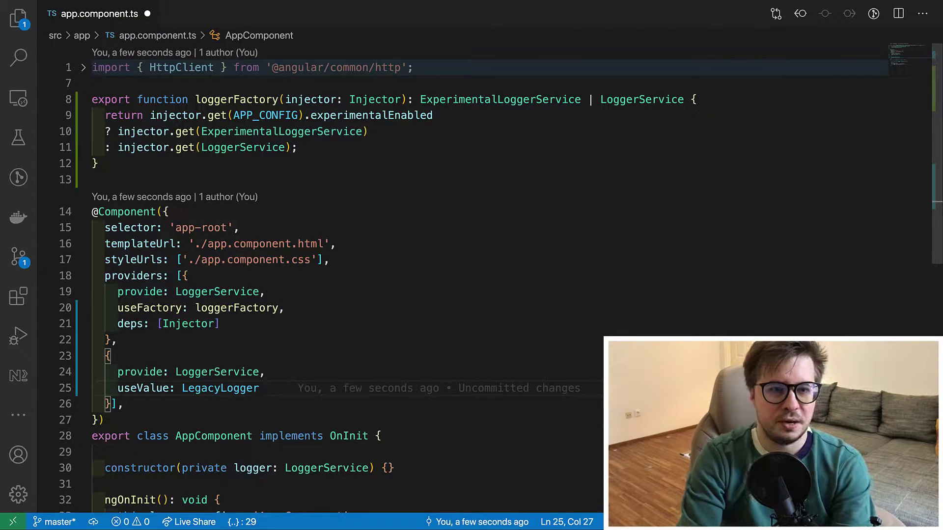
{"action": "key", "text": "Down"}
{"action": "key", "text": "Down"}
{"action": "key", "text": "Down"}
{"action": "key", "text": "Down"}
{"action": "key", "text": "Down"}
{"action": "key", "text": "Up"}
{"action": "key", "text": "Return"}
{"action": "type", "text": "console."}
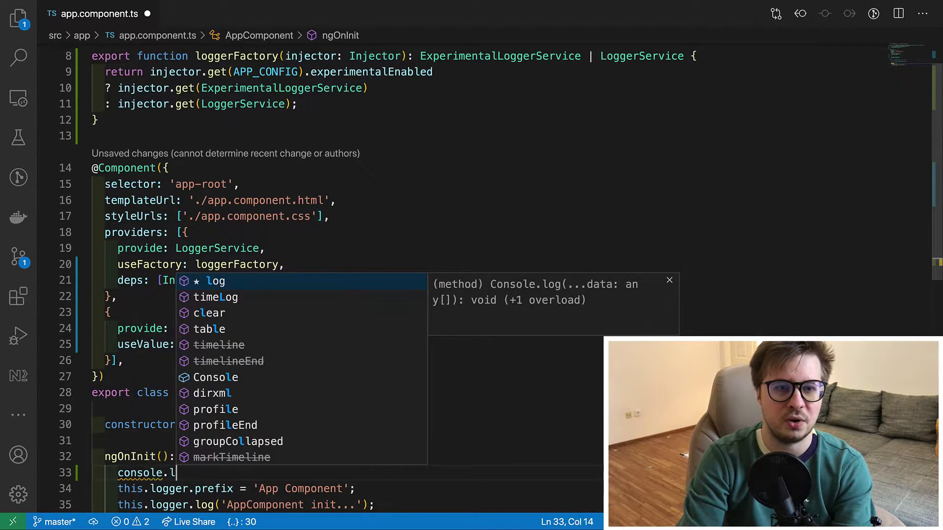
{"action": "type", "text": "log('what is logger: ', this.logger)"}
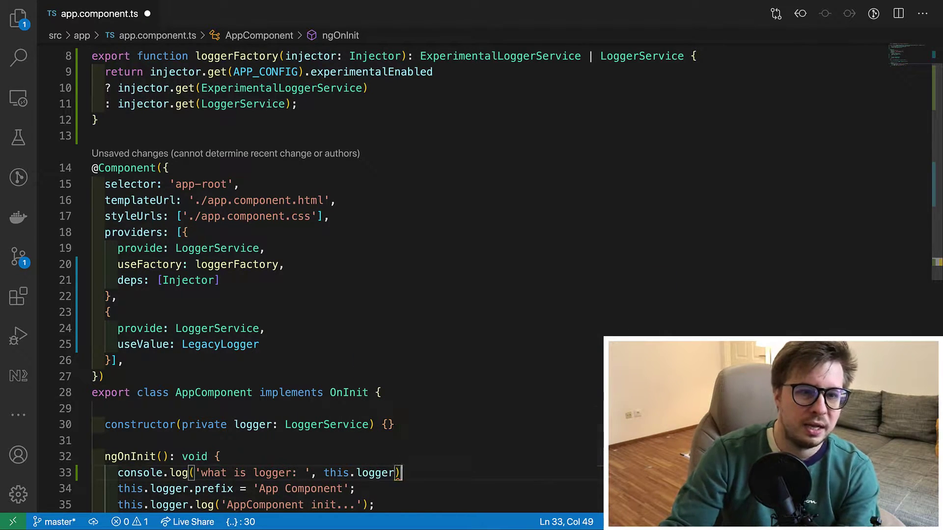
{"action": "type", "text": ";"}
{"action": "key", "text": "Home"}
{"action": "key", "text": "shift+Down"}
{"action": "key", "text": "ctrl+s"}
{"action": "key", "text": "super+Tab"}
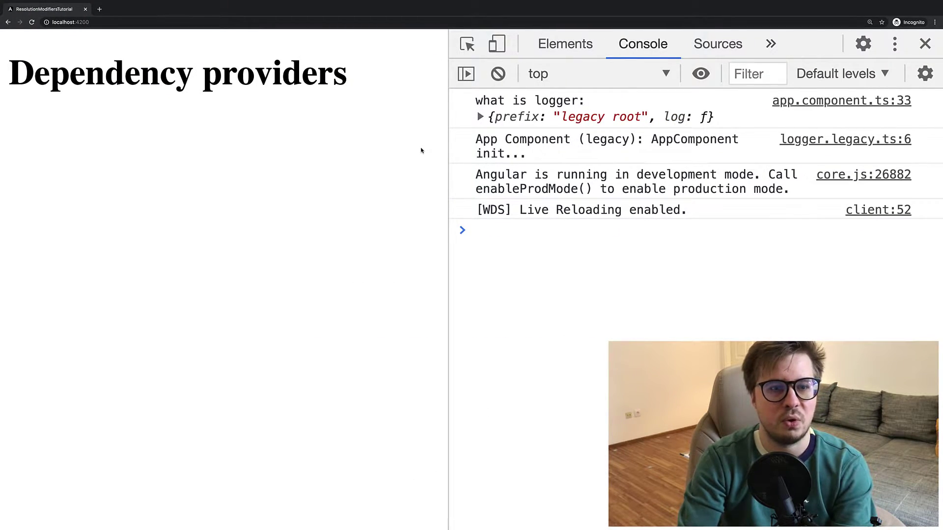
{"action": "key", "text": "ctrl+r"}
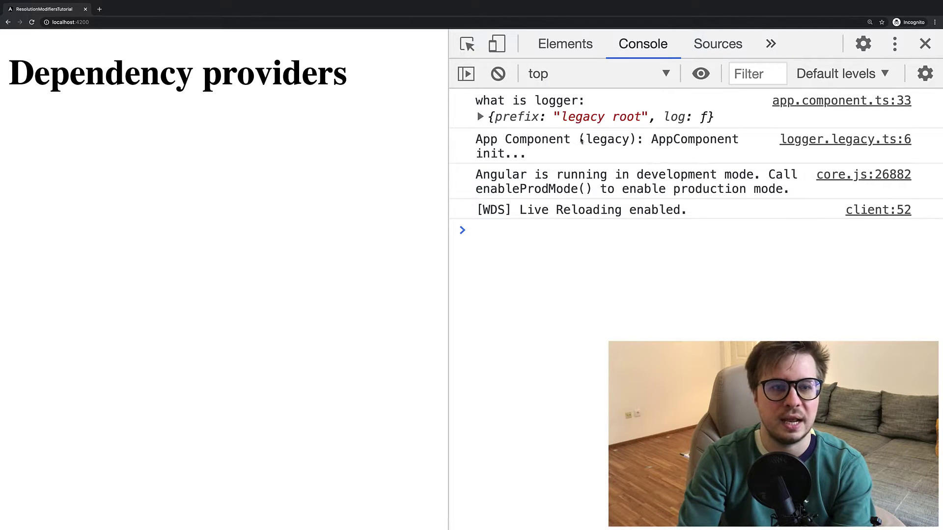
{"action": "double_click", "coordinate": [580, 139]}
{"action": "left_click", "coordinate": [480, 117]}
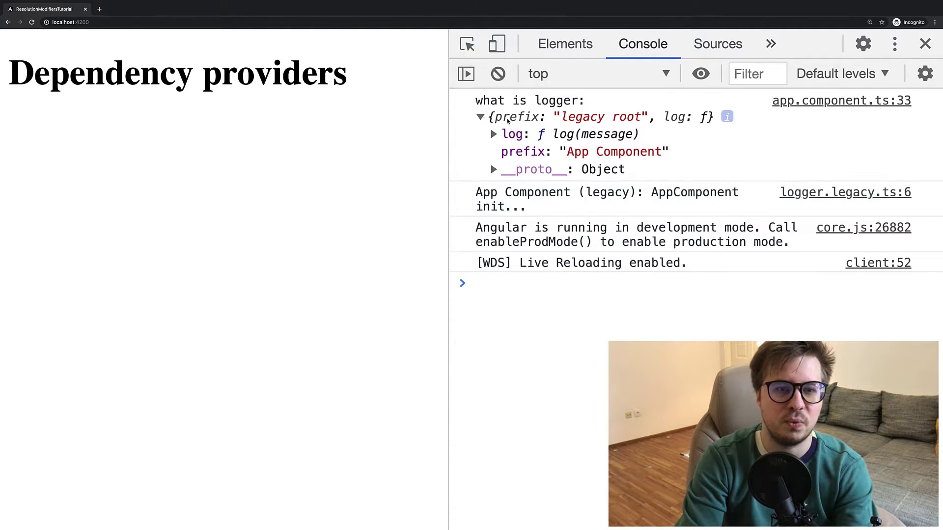
{"action": "left_click", "coordinate": [494, 135]}
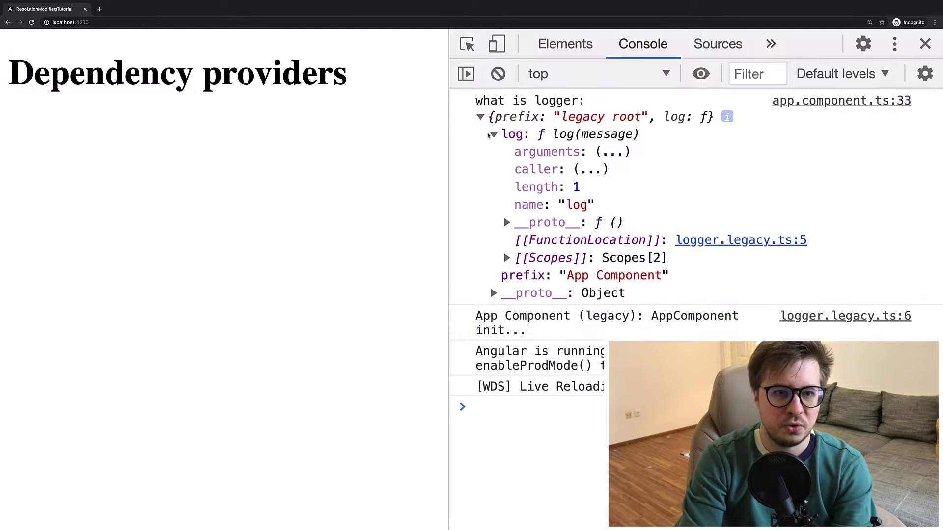
{"action": "left_click", "coordinate": [480, 118]}
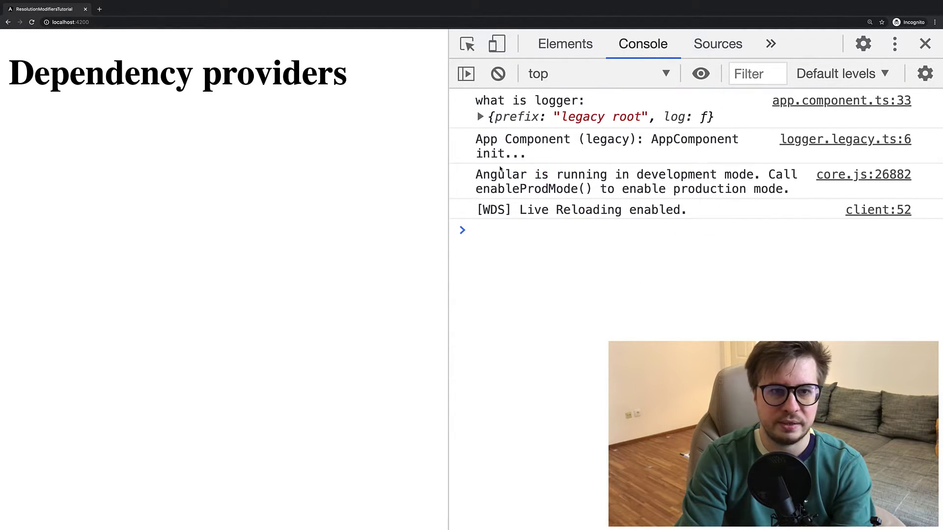
Add multi: true to both LoggerService providers using two carets.
{"action": "key", "text": "super+Tab"}
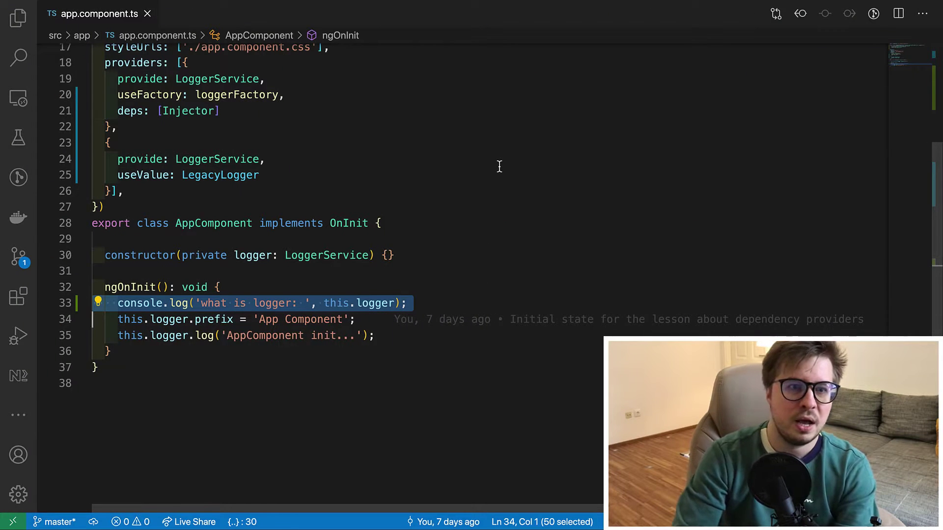
{"action": "left_click", "coordinate": [221, 110]}
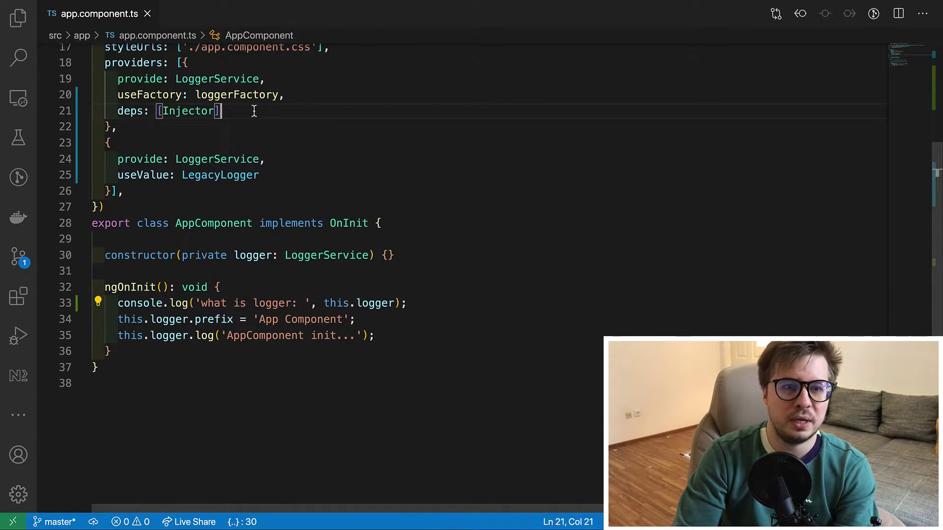
{"action": "left_click", "coordinate": [274, 174], "text": "alt"}
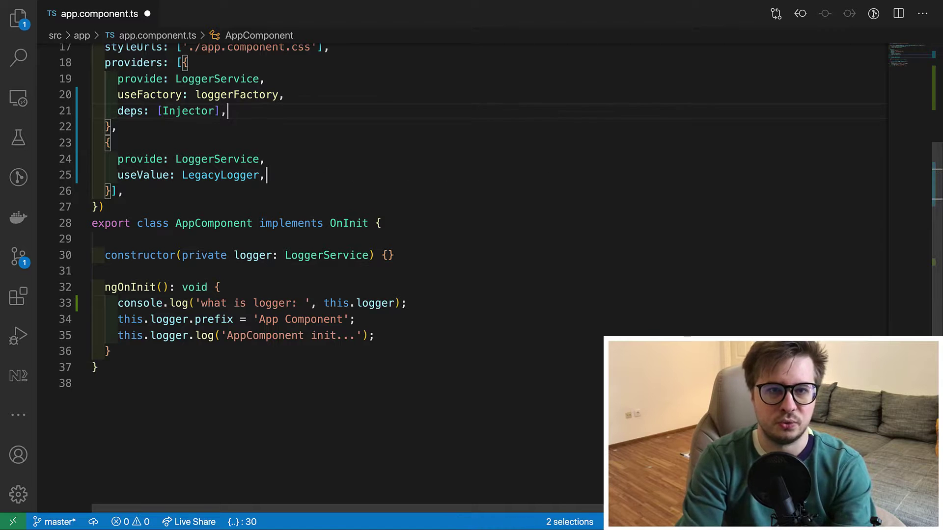
{"action": "type", "text": ","}
{"action": "key", "text": "Return"}
{"action": "type", "text": "multi: tr"}
{"action": "key", "text": "Tab"}
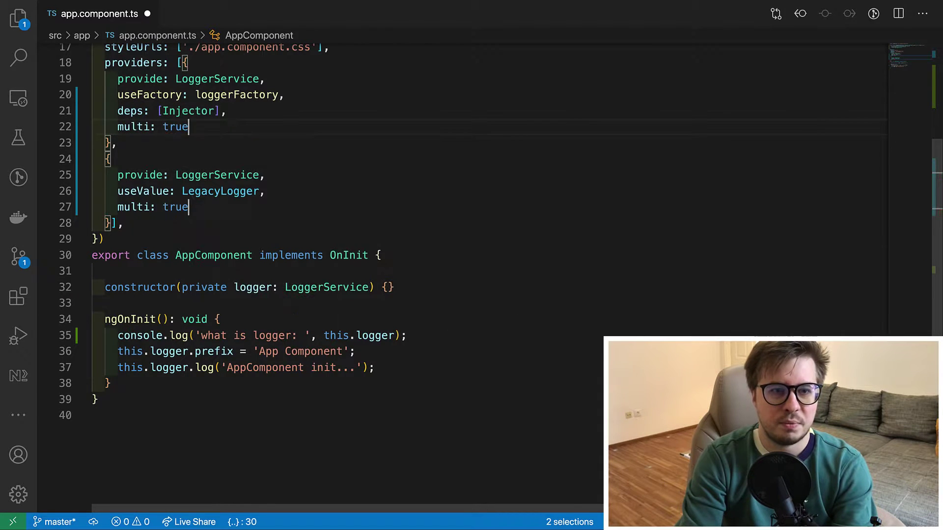
Comment out the prefix and log lines in ngOnInit, save, and switch to the browser.
{"action": "left_click", "coordinate": [141, 286]}
{"action": "left_click", "coordinate": [190, 351]}
{"action": "key", "text": "ctrl+Left"}
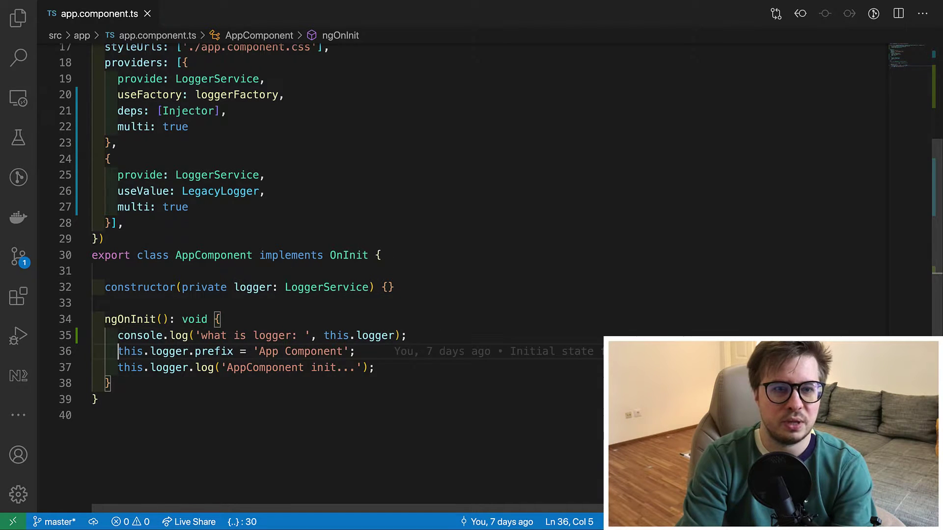
{"action": "key", "text": "ctrl+Left"}
{"action": "key", "text": "shift+Down"}
{"action": "key", "text": "shift+Down"}
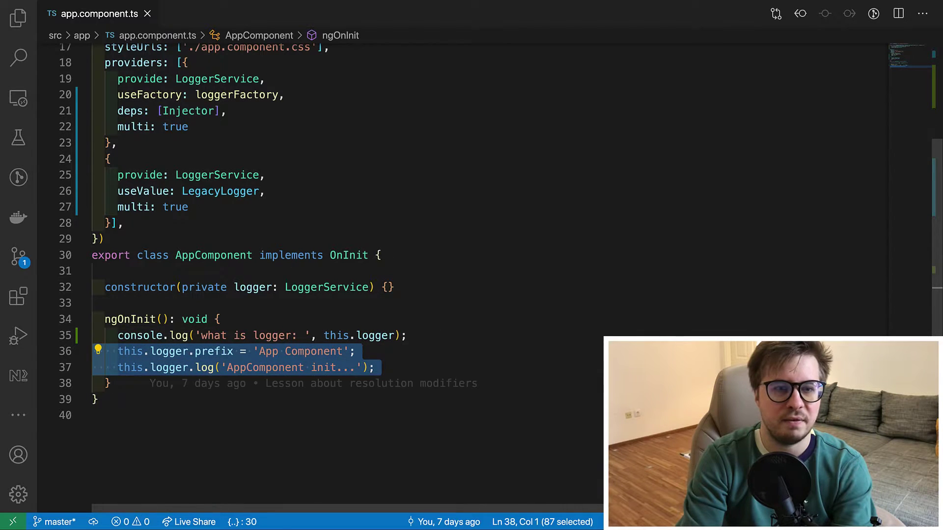
{"action": "key", "text": "ctrl+slash"}
{"action": "key", "text": "ctrl+s"}
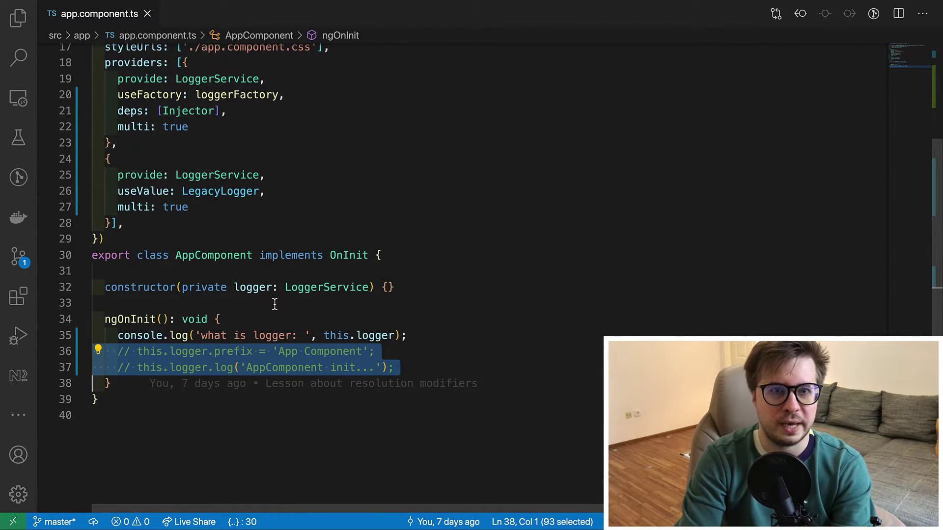
{"action": "key", "text": "alt+Tab"}
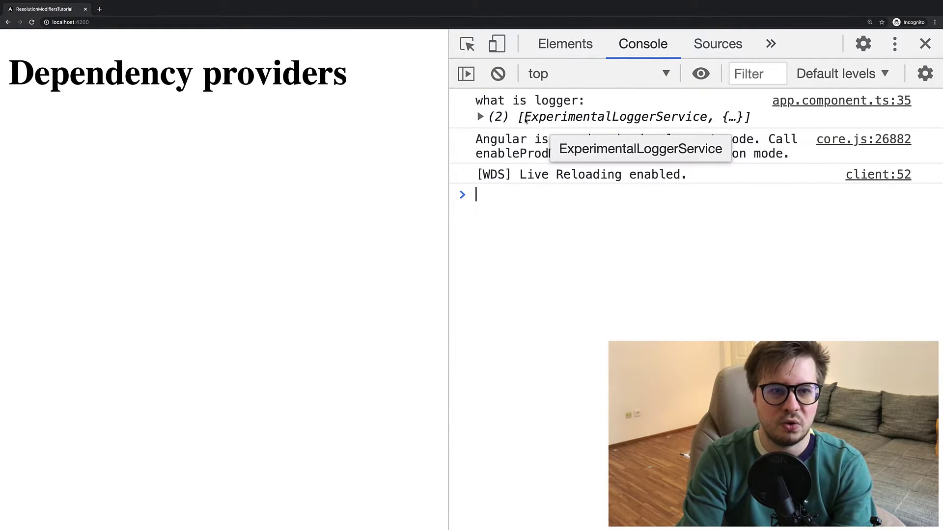
Expand the logged two-item array to show the ExperimentalLoggerService and legacy root entries.
{"action": "left_click", "coordinate": [725, 117]}
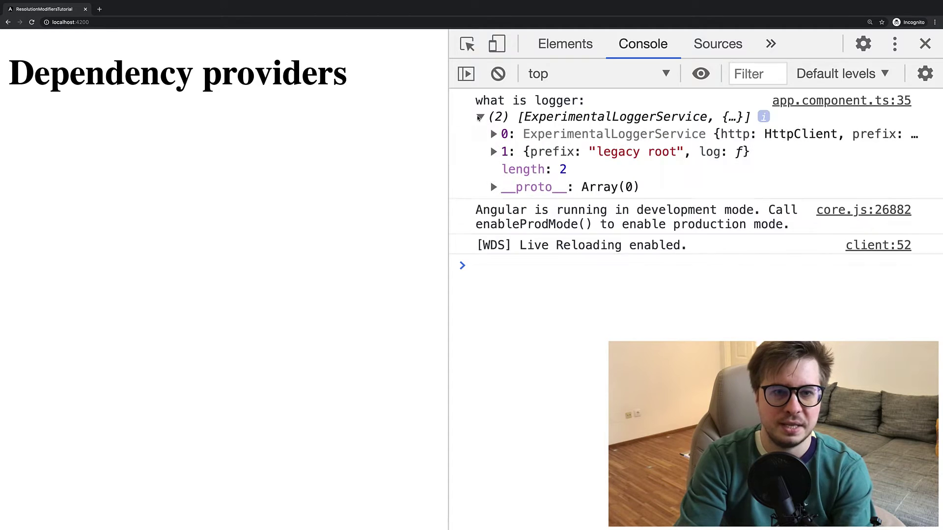
{"action": "left_click_drag", "start_coordinate": [523, 134], "coordinate": [694, 136]}
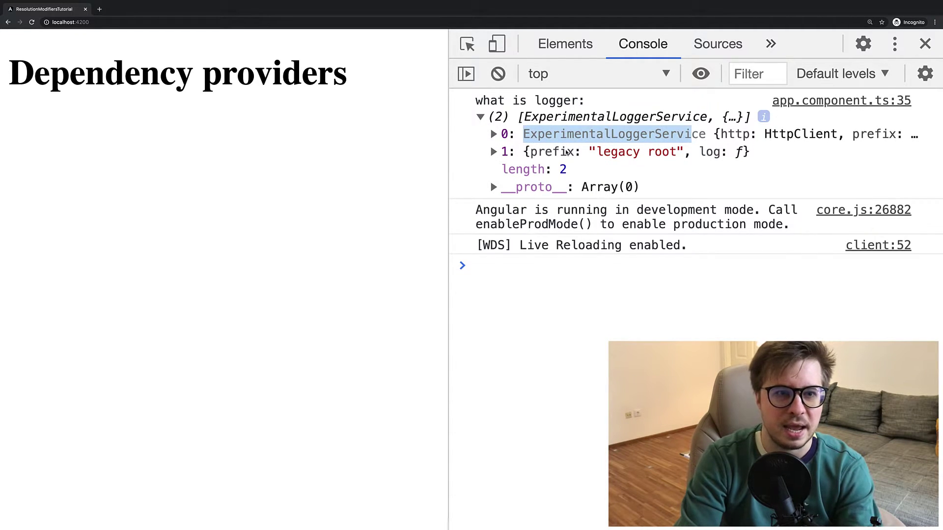
{"action": "left_click", "coordinate": [524, 152]}
{"action": "left_click_drag", "start_coordinate": [524, 153], "coordinate": [626, 152]}
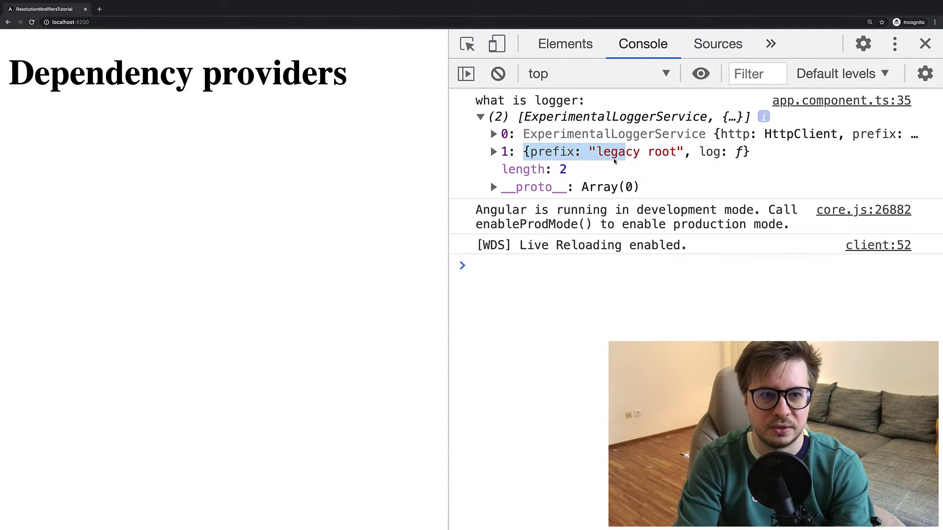
{"action": "key", "text": "super+Tab"}
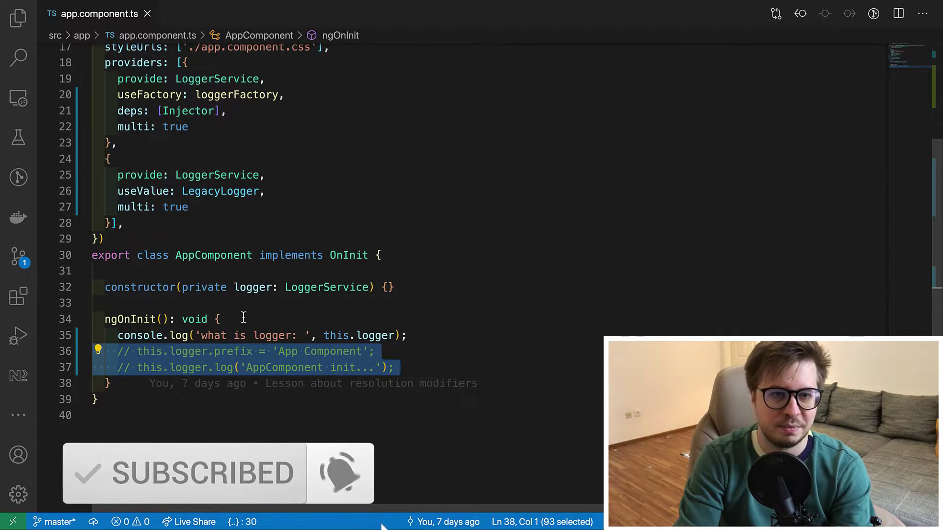
{"action": "key", "text": "super+Tab"}
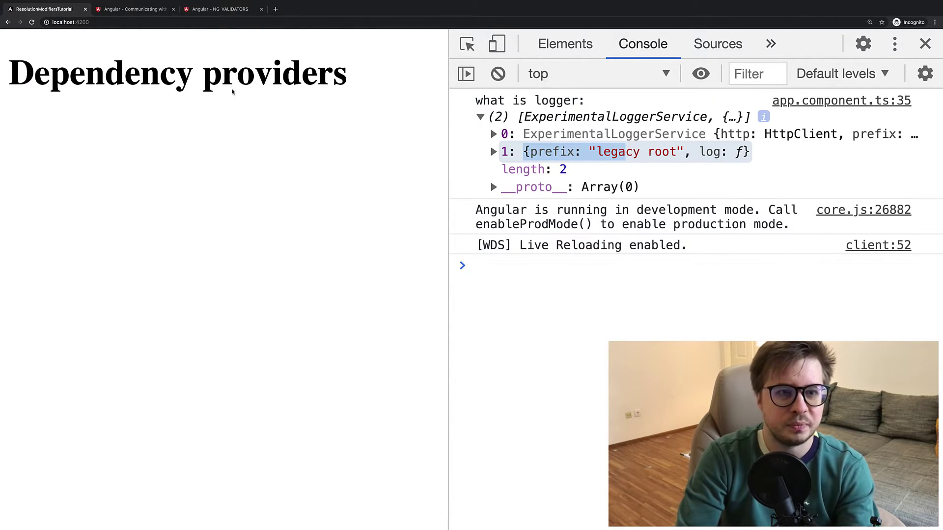
Highlight provide: HTTP_INTERCEPTORS and multi: true in the interceptor guide's provider example.
{"action": "left_click", "coordinate": [134, 9]}
{"action": "left_click_drag", "start_coordinate": [181, 242], "coordinate": [299, 242]}
{"action": "left_click_drag", "start_coordinate": [415, 242], "coordinate": [475, 244]}
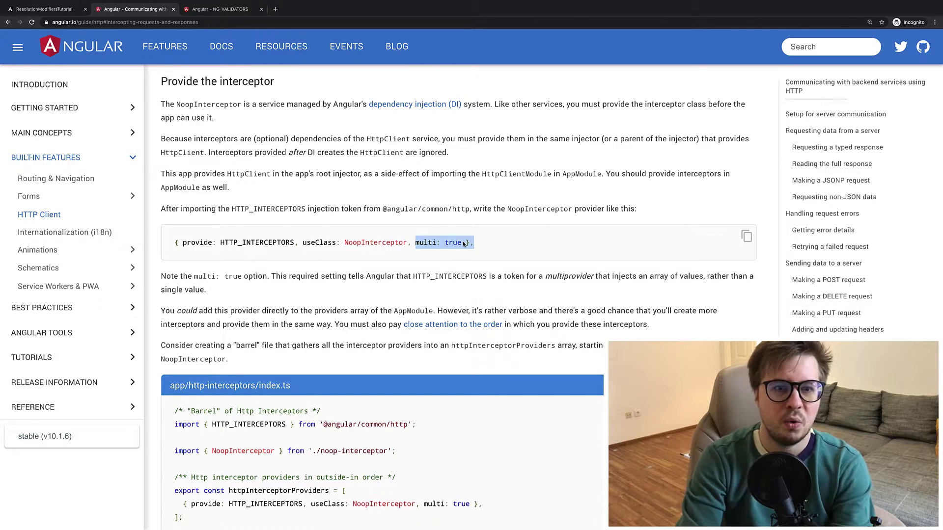
Highlight provide: NG_VALIDATORS and multi: true in the validator example, then return to VS Code.
{"action": "left_click", "coordinate": [220, 9]}
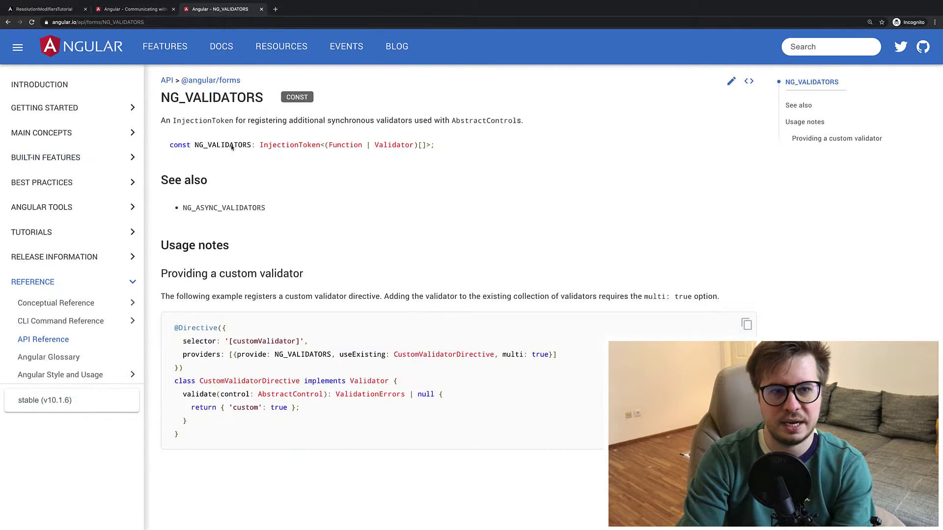
{"action": "left_click_drag", "start_coordinate": [237, 354], "coordinate": [332, 354]}
{"action": "left_click_drag", "start_coordinate": [503, 354], "coordinate": [549, 354]}
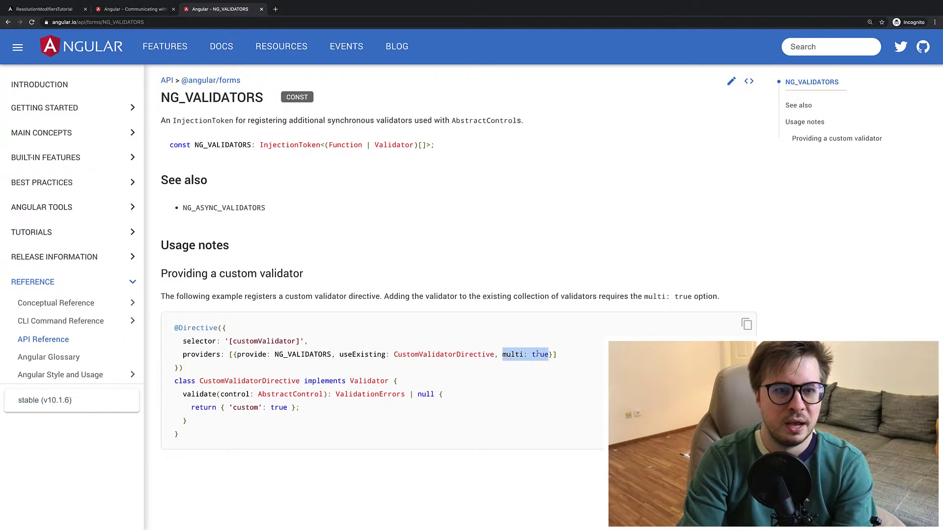
{"action": "left_click", "coordinate": [518, 348]}
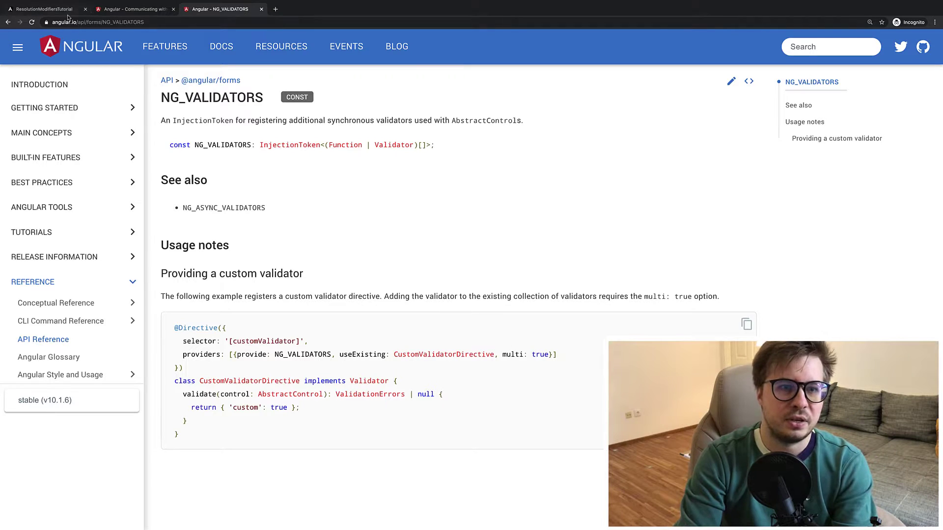
{"action": "left_click", "coordinate": [45, 9]}
{"action": "key", "text": "super+Tab"}
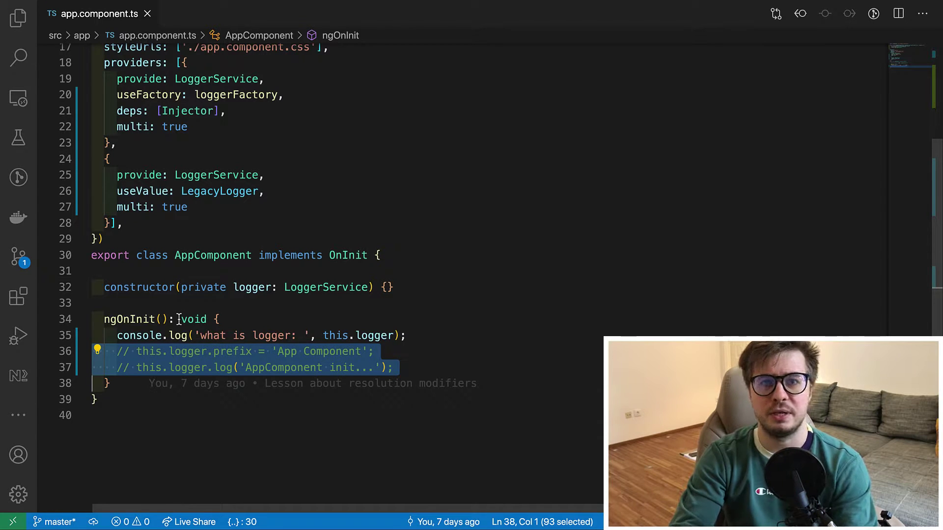
{"action": "scroll", "coordinate": [361, 320], "scroll_direction": "up", "scroll_amount": 3}
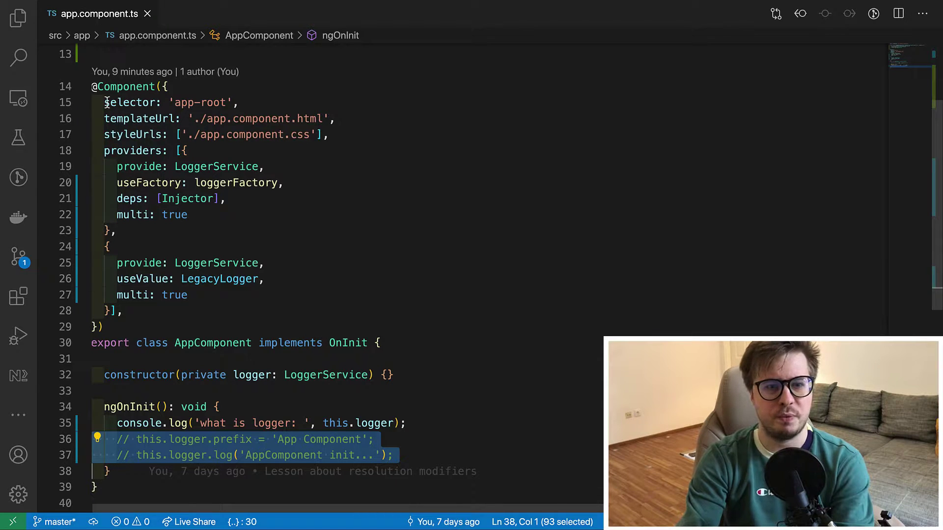
{"action": "left_click_drag", "start_coordinate": [105, 103], "coordinate": [242, 102]}
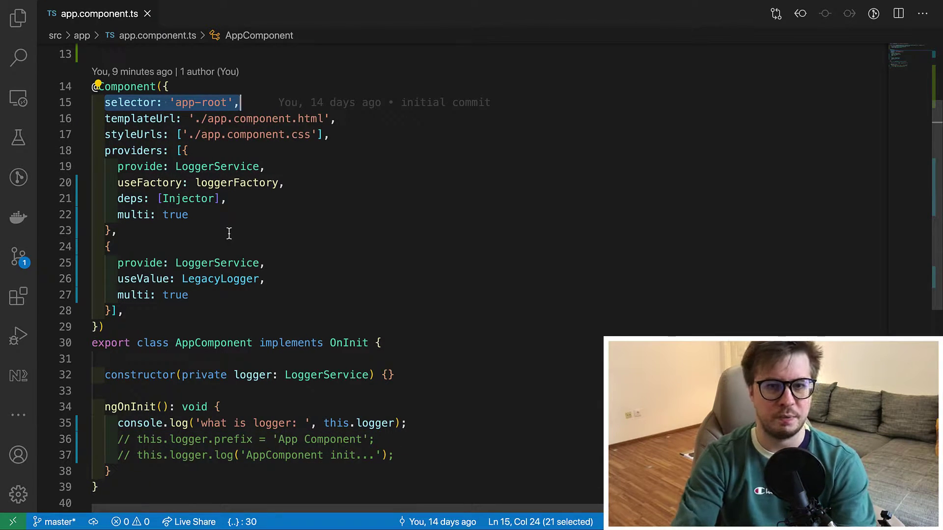
{"action": "mouse_move", "coordinate": [124, 214]}
{"action": "left_mouse_down"}
{"action": "mouse_move", "coordinate": [140, 231]}
{"action": "mouse_move", "coordinate": [92, 151]}
{"action": "left_mouse_up"}
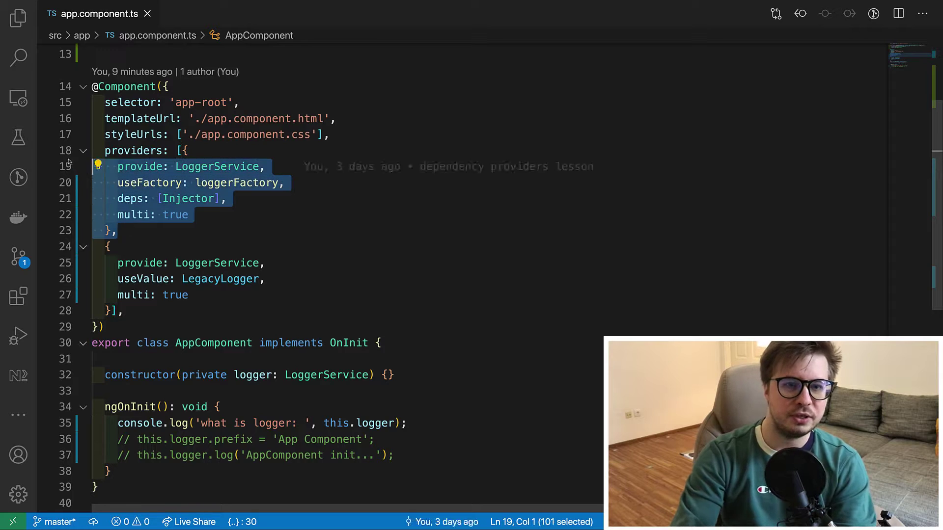
{"action": "left_click", "coordinate": [221, 234]}
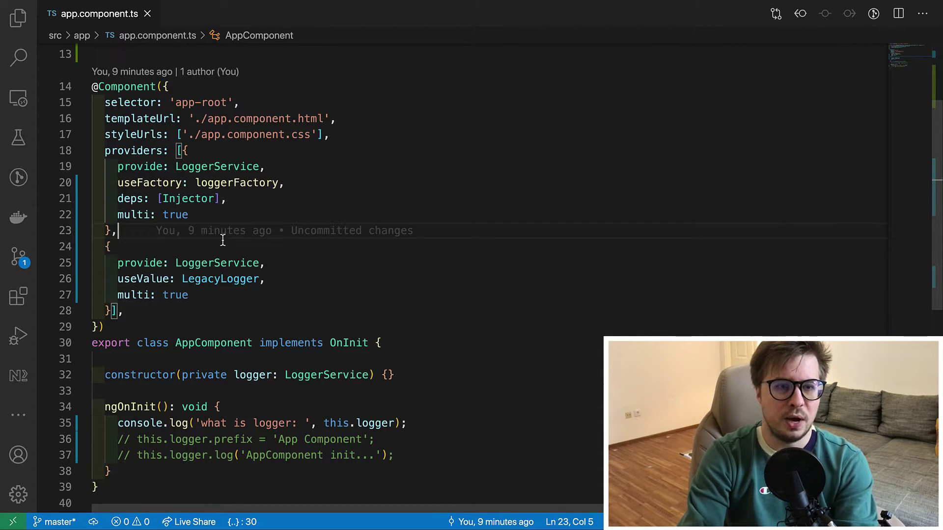
Run ng g i reporter in a cleared integrated terminal to generate src/app/reporter.ts.
{"action": "key", "text": "ctrl+grave"}
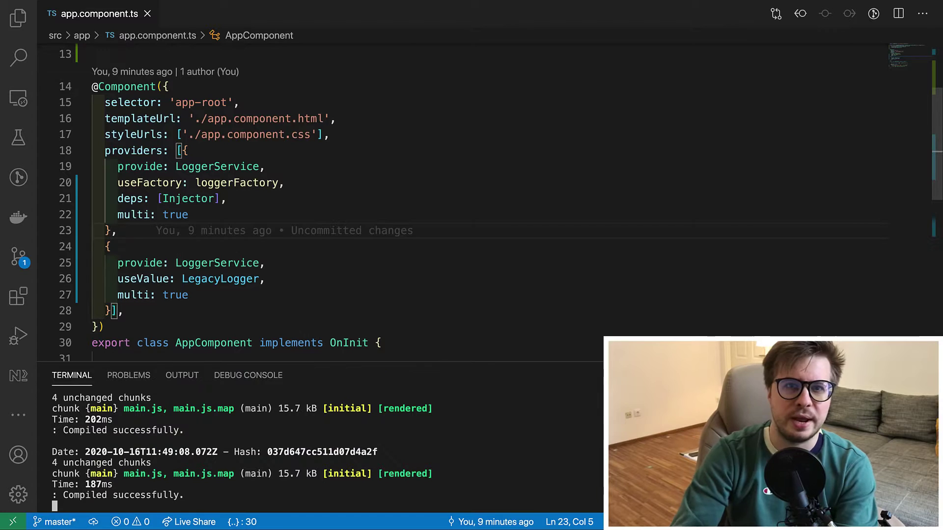
{"action": "key", "text": "ctrl+l"}
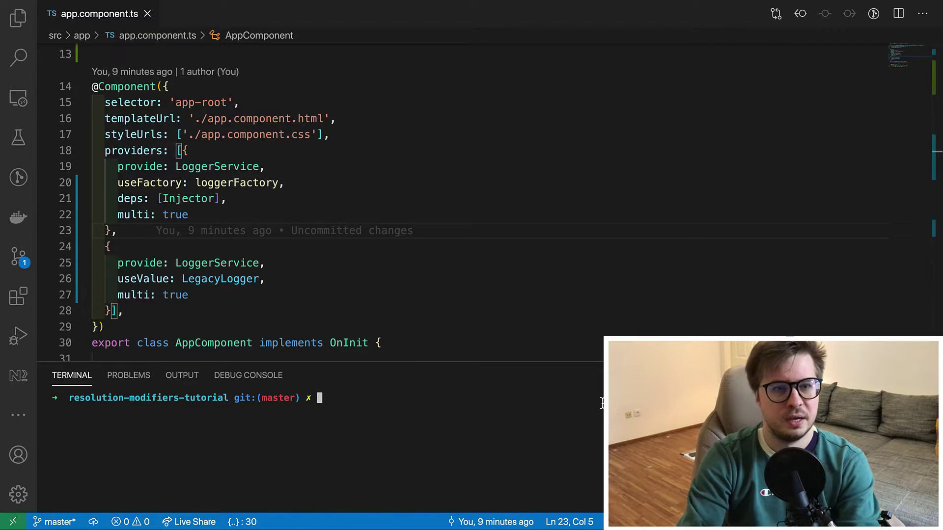
{"action": "type", "text": "ng g i "}
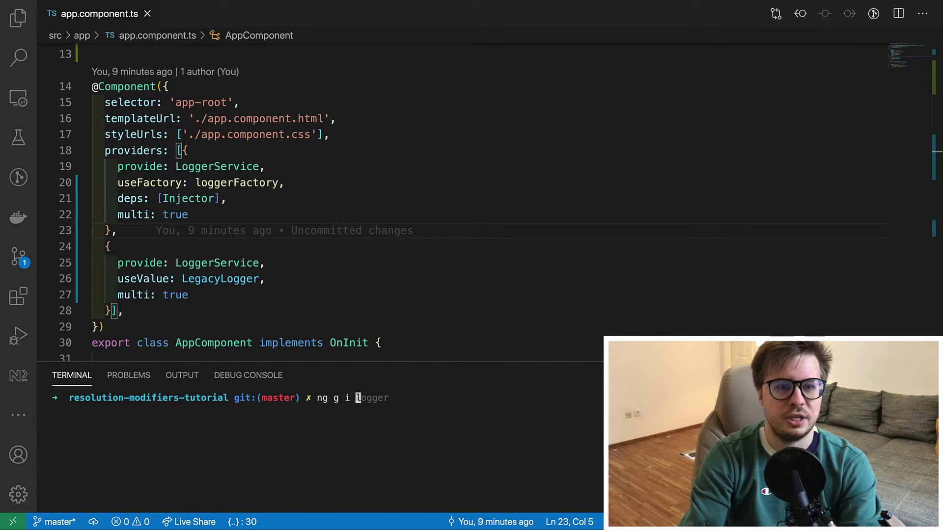
{"action": "type", "text": "reporter"}
{"action": "key", "text": "Return"}
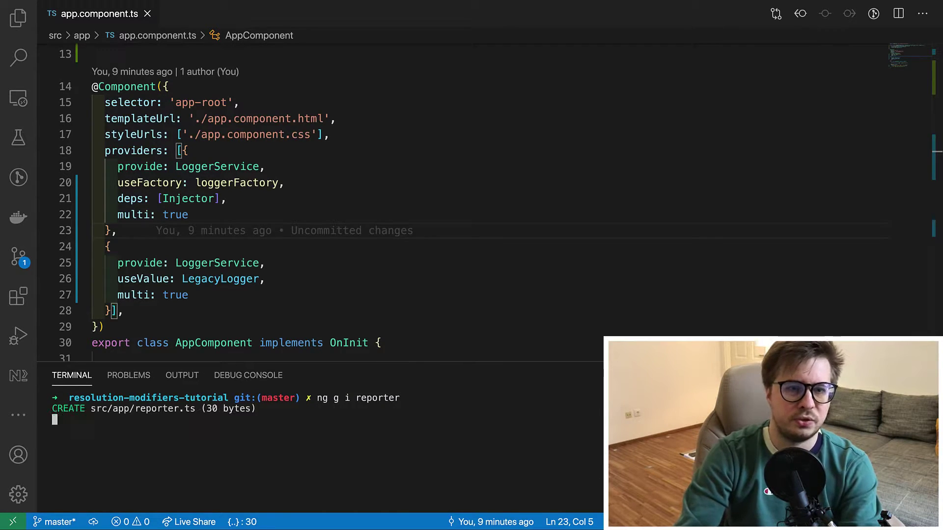
Declare report: () => void in the Reporter interface of reporter.ts and save.
{"action": "key", "text": "ctrl+b"}
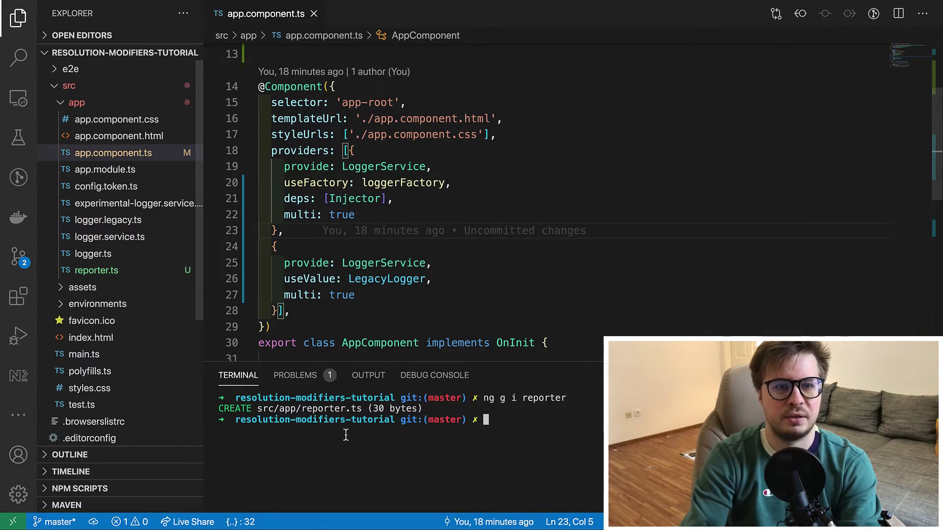
{"action": "left_click", "coordinate": [96, 270]}
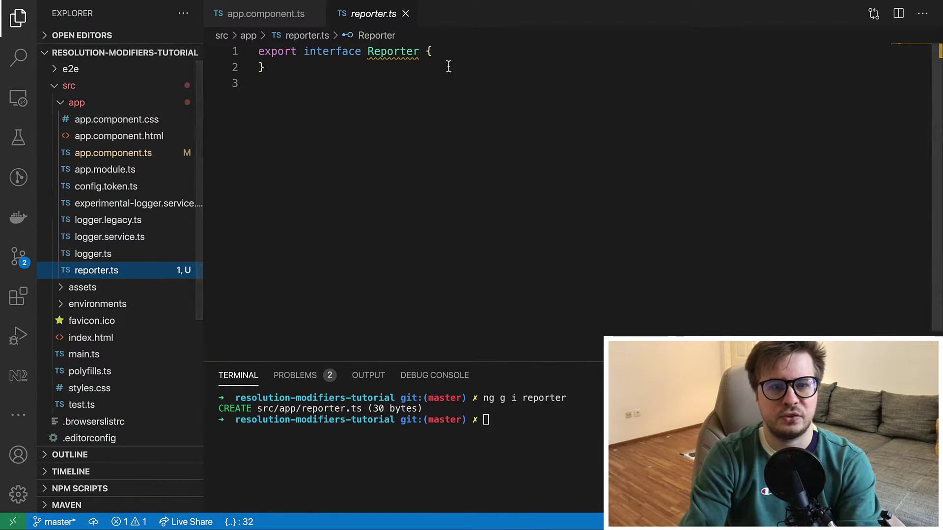
{"action": "left_click", "coordinate": [447, 52]}
{"action": "key", "text": "Return"}
{"action": "type", "text": "report"}
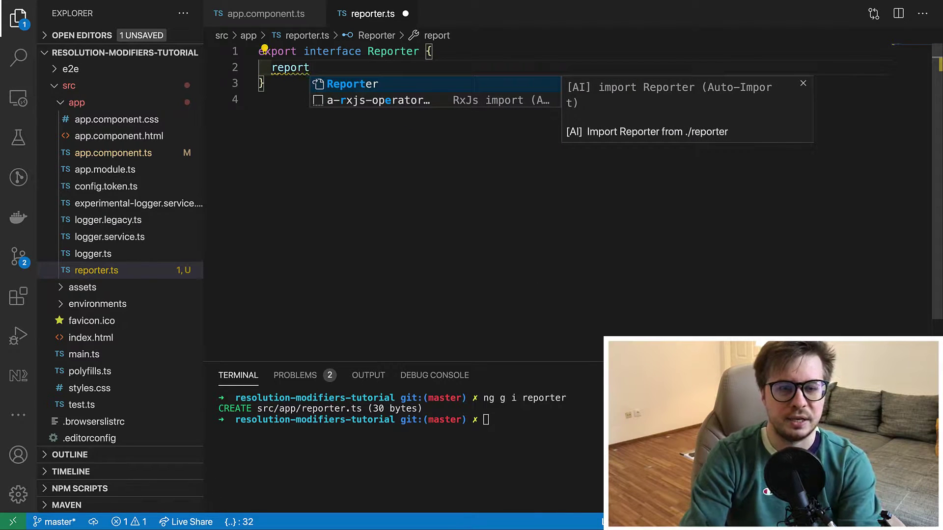
{"action": "type", "text": ": ()"}
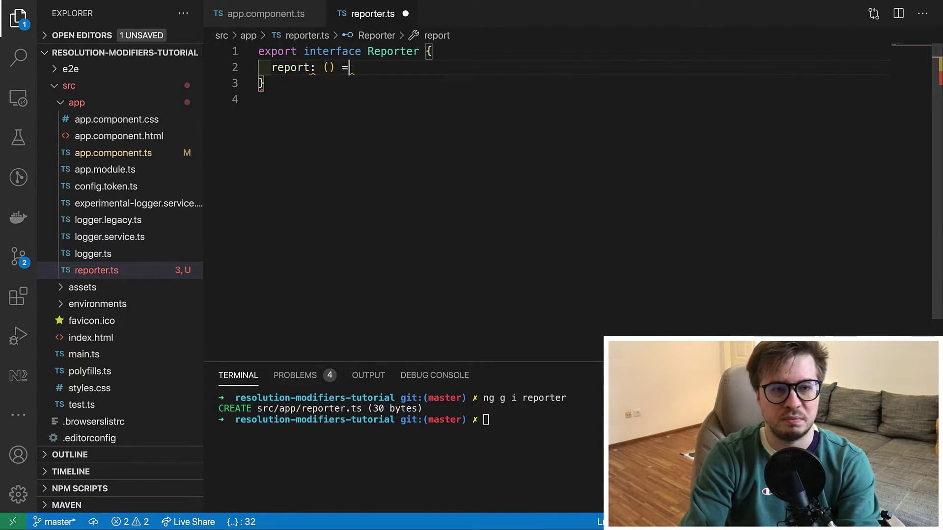
{"action": "type", "text": " => void;"}
{"action": "key", "text": "ctrl+s"}
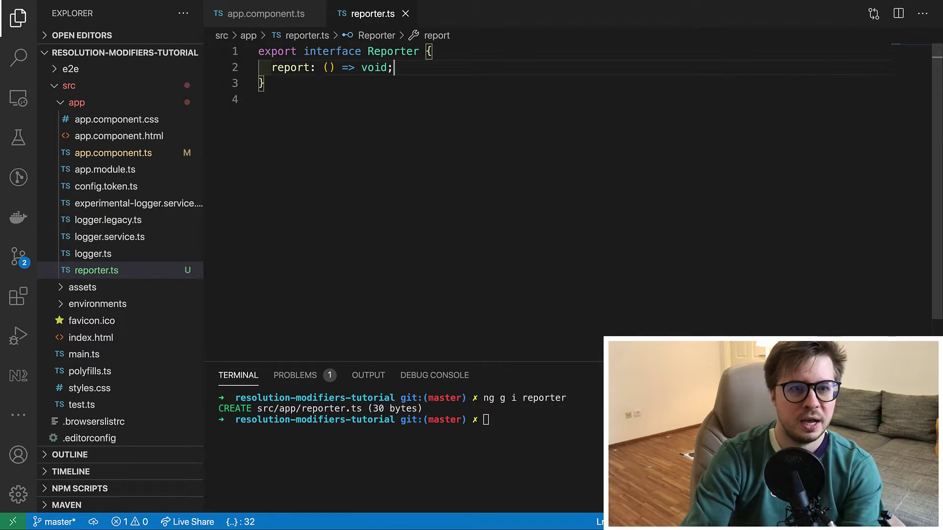
{"action": "left_click", "coordinate": [507, 419]}
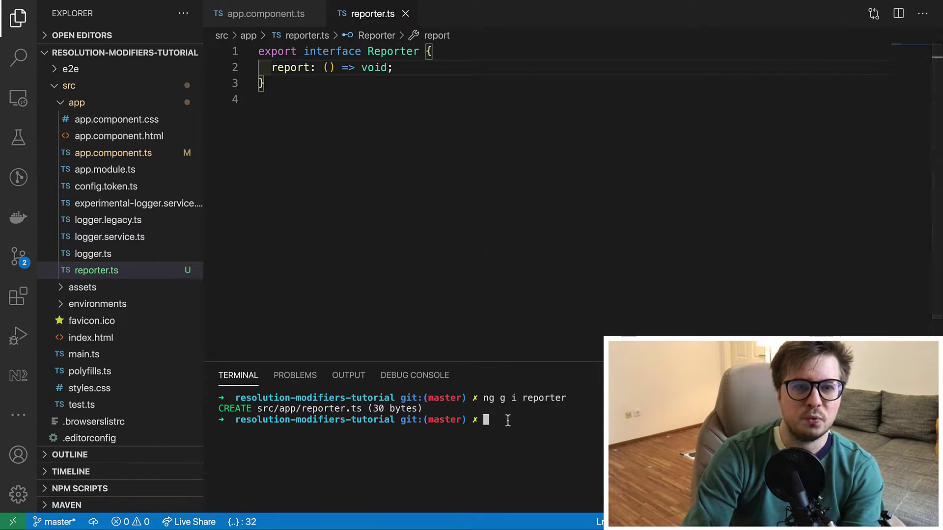
{"action": "type", "text": "ng n"}
Generate browser-reporter service with ng g s browser-reporter --skipTests=true.
{"action": "key", "text": "BackSpace"}
{"action": "type", "text": "g s "}
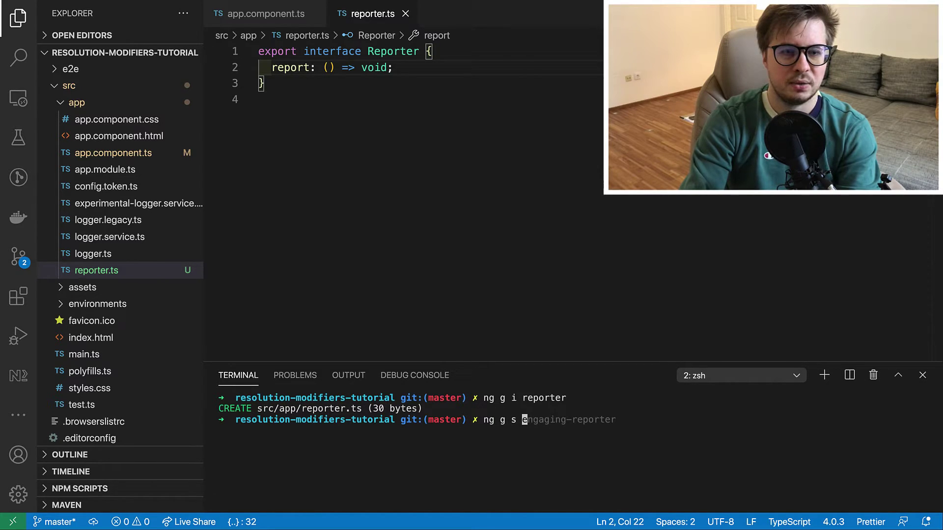
{"action": "type", "text": "br"}
{"action": "key", "text": "Right"}
{"action": "type", "text": "--skipTests=true"}
{"action": "key", "text": "Return"}
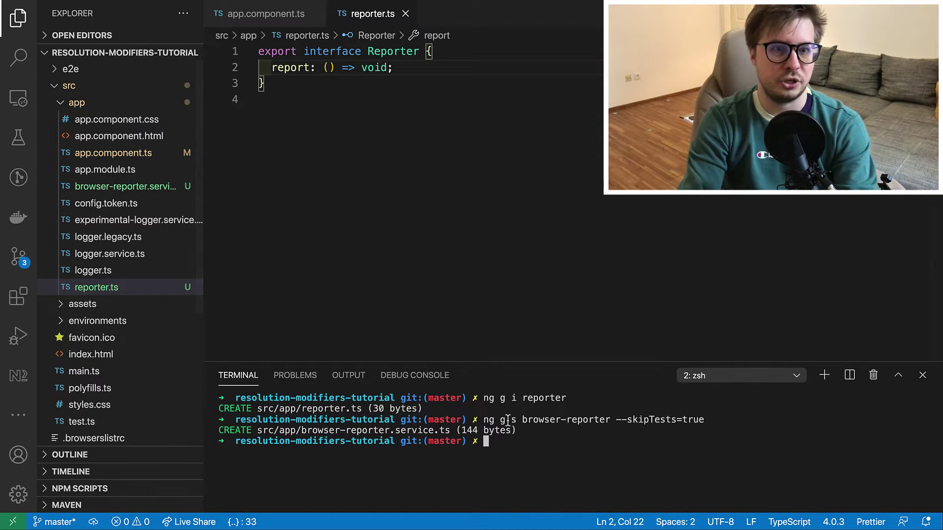
Recall the command and generate engaging-reporter service without spec files.
{"action": "key", "text": "Up"}
{"action": "key", "text": "alt+b"}
{"action": "key", "text": "alt+b"}
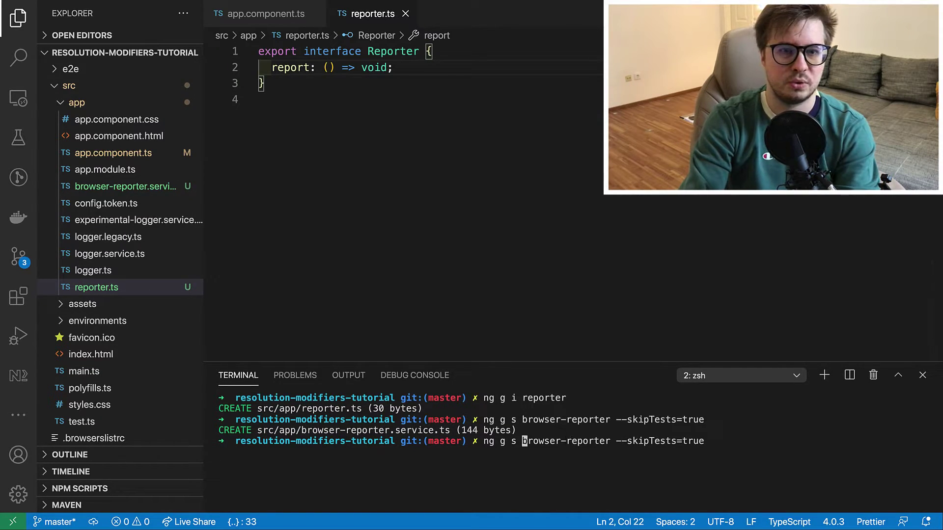
{"action": "key", "text": "Delete"}
{"action": "key", "text": "Delete"}
{"action": "key", "text": "Delete"}
{"action": "key", "text": "Delete"}
{"action": "key", "text": "Delete"}
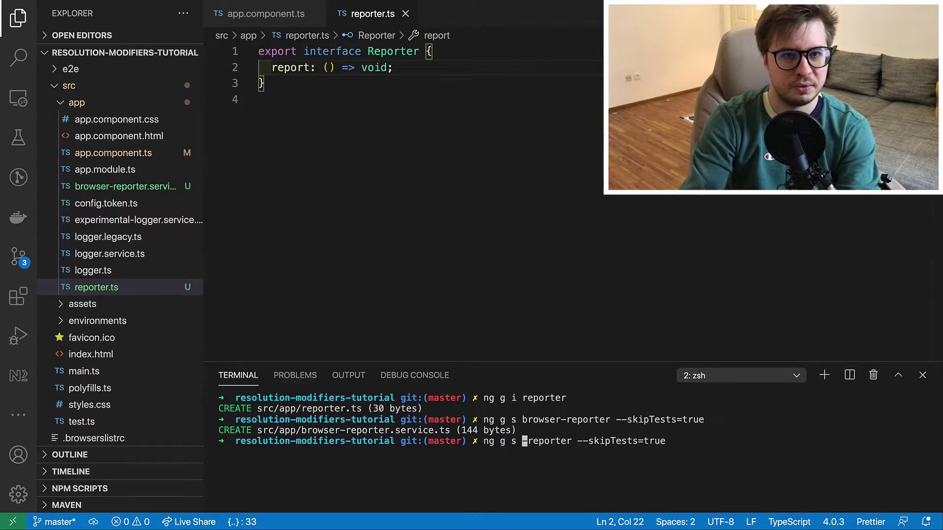
{"action": "type", "text": "engaging-"}
{"action": "key", "text": "Return"}
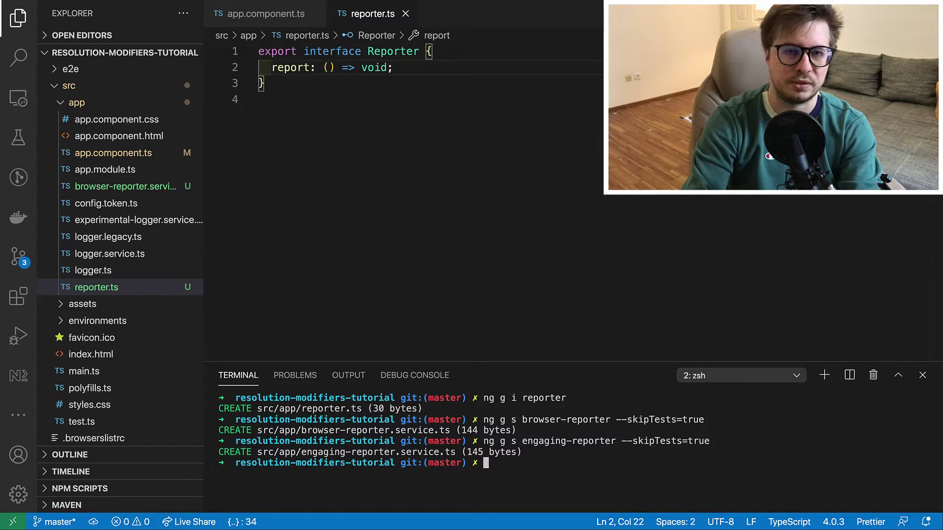
{"action": "mouse_move", "coordinate": [83, 53]}
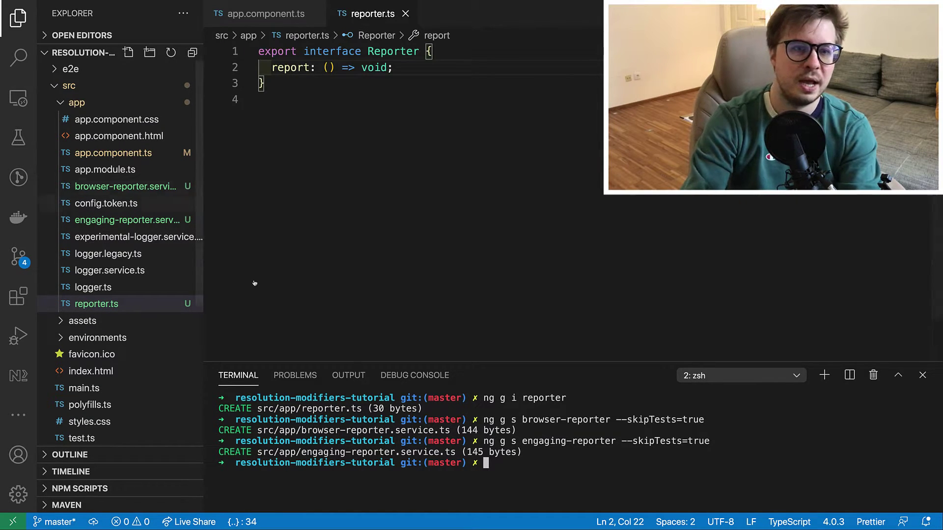
Create a new reporter.token.ts file in the app folder.
{"action": "right_click", "coordinate": [101, 127]}
{"action": "left_click", "coordinate": [118, 105]}
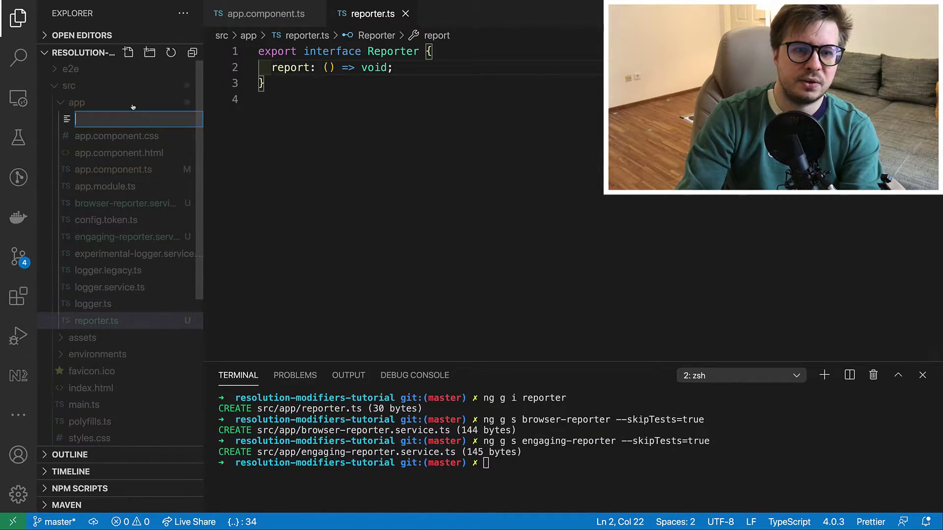
{"action": "type", "text": "reporter"}
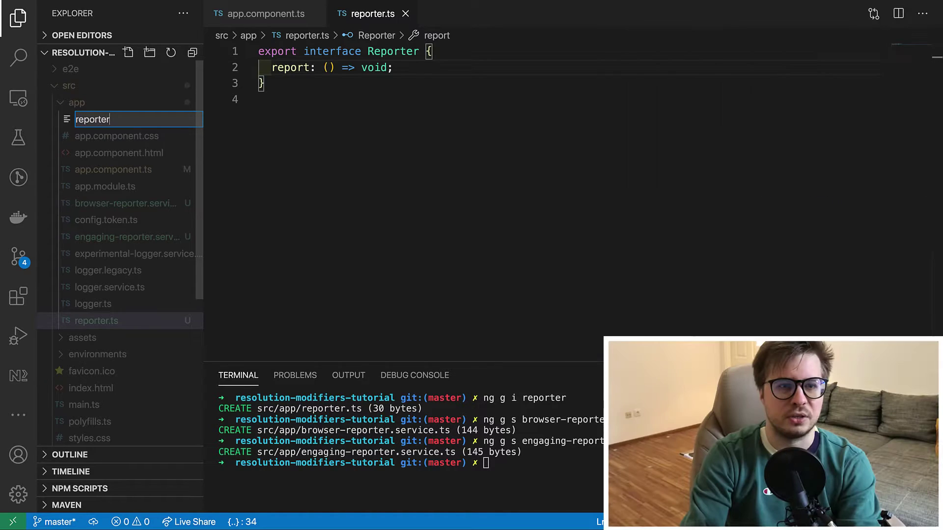
{"action": "type", "text": ".token."}
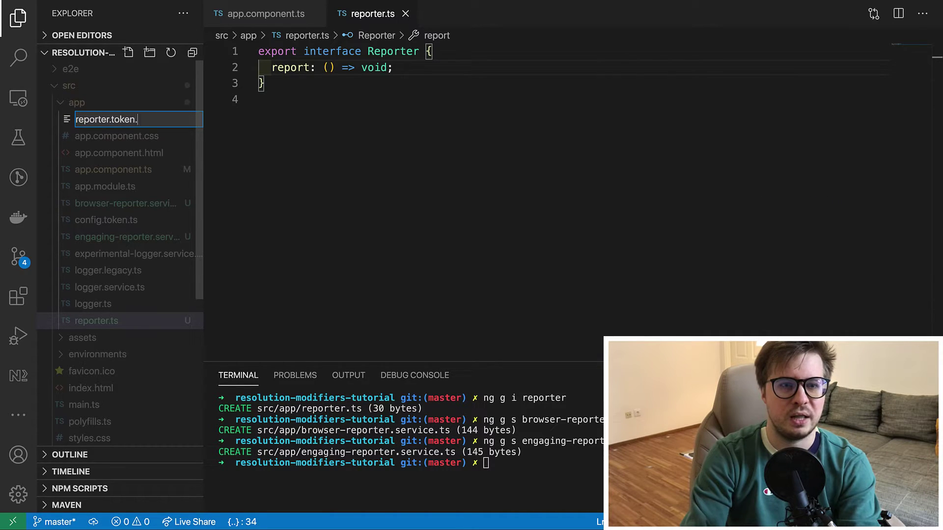
{"action": "type", "text": "ts"}
{"action": "key", "text": "Return"}
{"action": "type", "text": "e"}
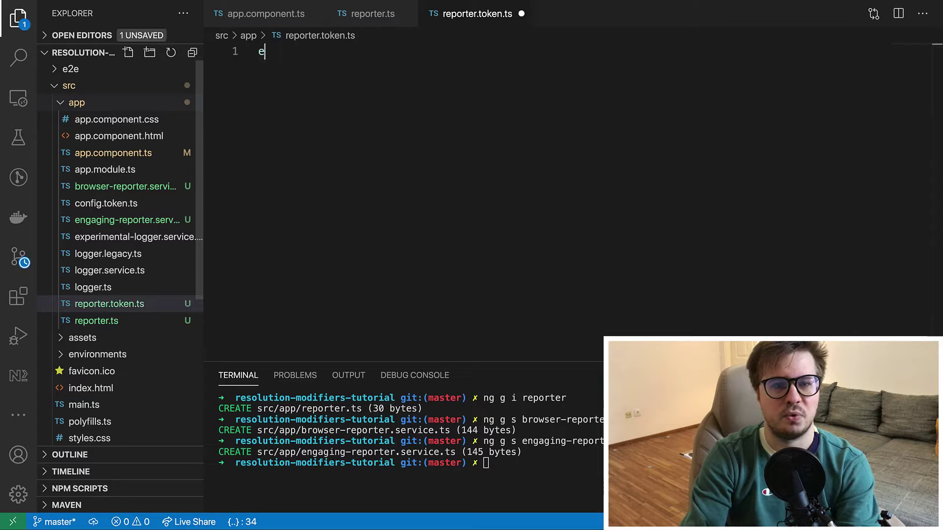
{"action": "type", "text": "xport const REPORTERS = new In"}
Export REPORTERS as InjectionToken<Reporter>('reporters') with imports, and save.
{"action": "key", "text": "Down"}
{"action": "key", "text": "Down"}
{"action": "key", "text": "Return"}
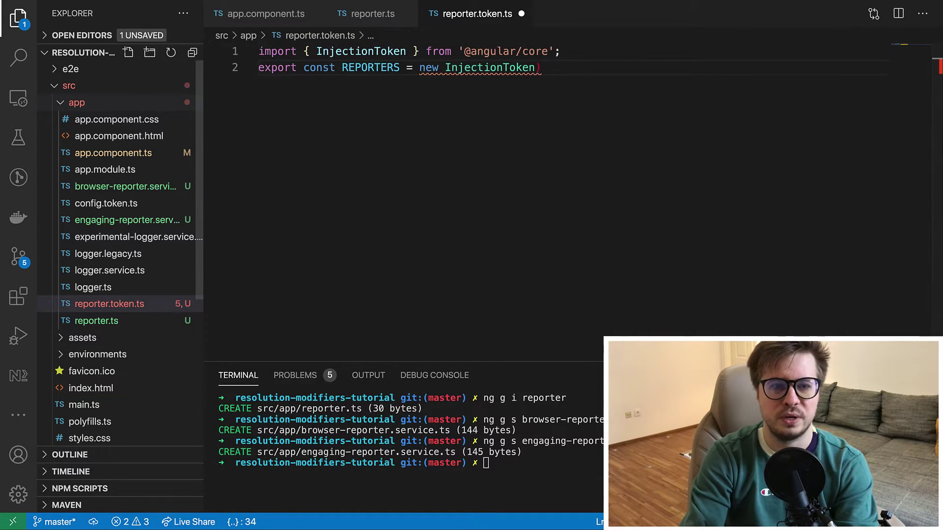
{"action": "type", "text": "('reporters"}
{"action": "key", "text": "Right"}
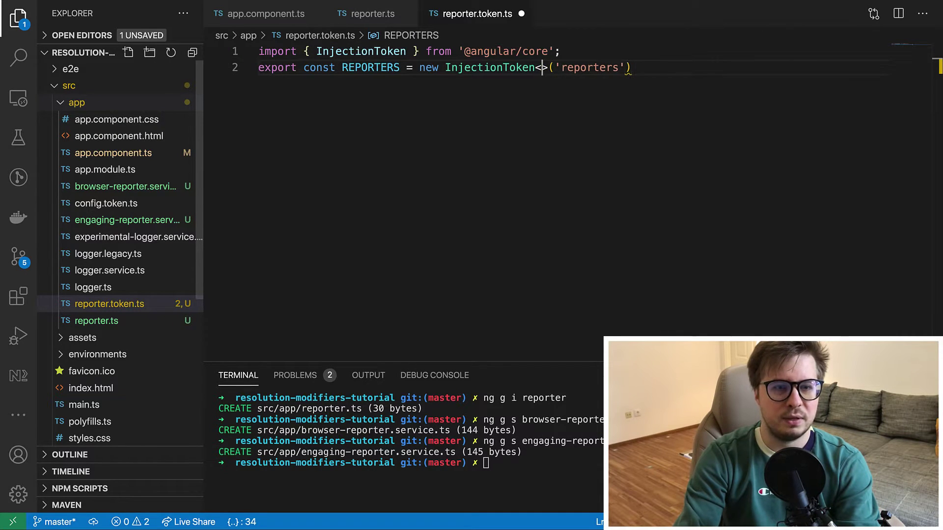
{"action": "type", "text": "Repo"}
{"action": "key", "text": "Return"}
{"action": "key", "text": "End"}
{"action": "type", "text": ";"}
{"action": "key", "text": "Up"}
{"action": "key", "text": "Return"}
{"action": "key", "text": "ctrl+s"}
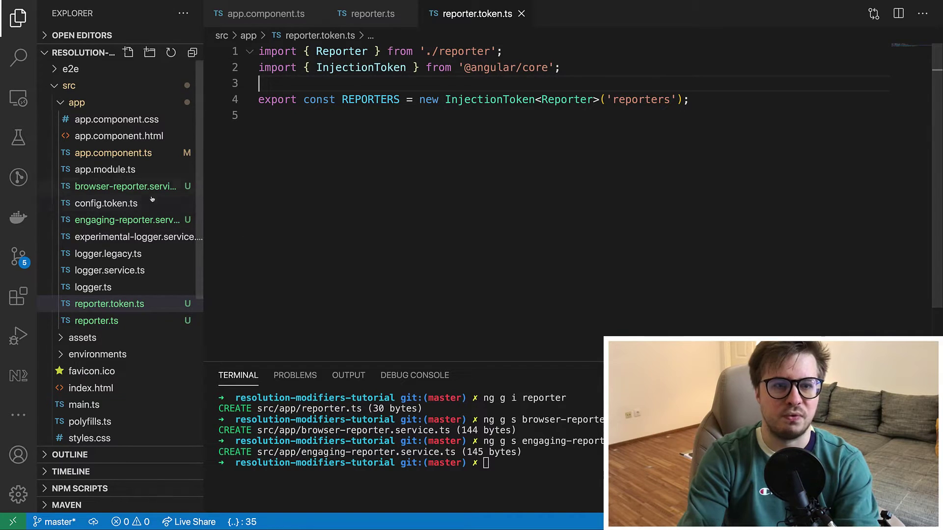
Make BrowserReporterService implement Reporter with its import.
{"action": "left_click", "coordinate": [125, 186]}
{"action": "left_click", "coordinate": [484, 132]}
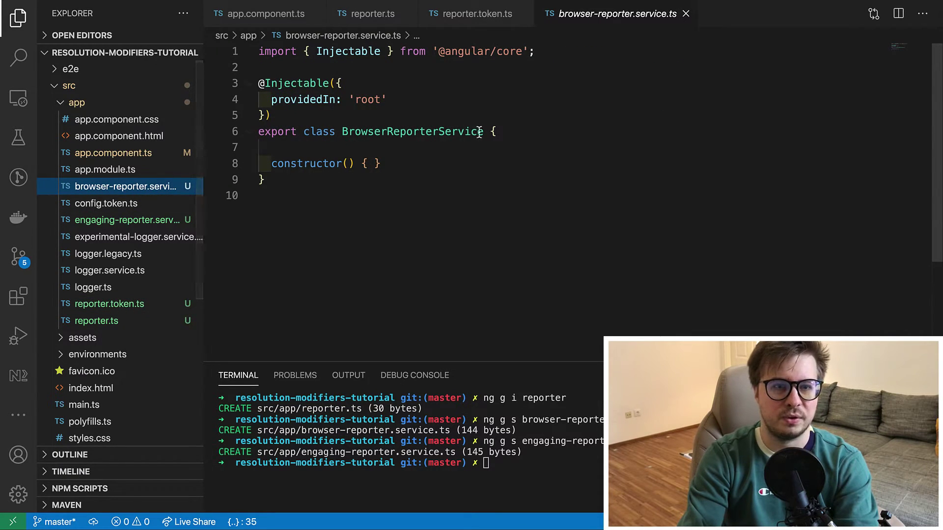
{"action": "type", "text": "imp"}
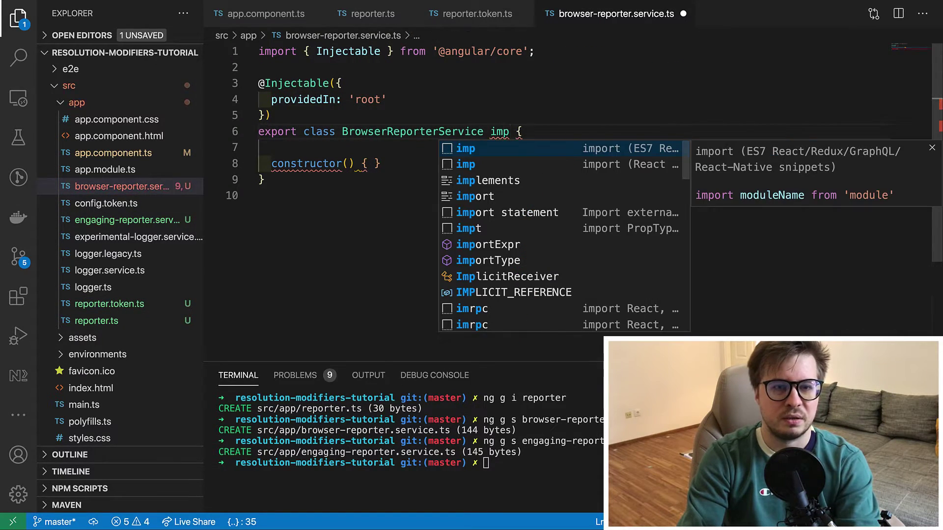
{"action": "key", "text": "Tab"}
{"action": "type", "text": "Repo"}
{"action": "key", "text": "Tab"}
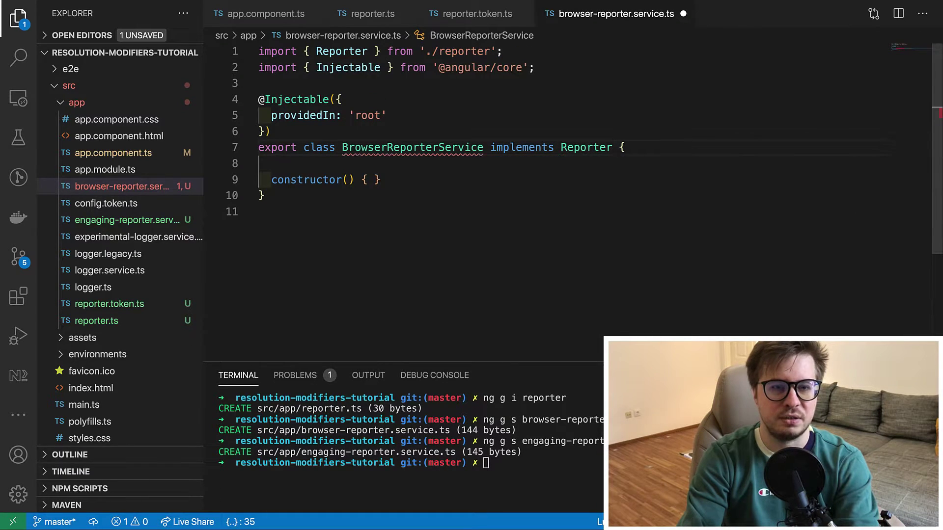
Add a report(): void method after the constructor.
{"action": "key", "text": "Down"}
{"action": "key", "text": "End"}
{"action": "key", "text": "Return"}
{"action": "key", "text": "Return"}
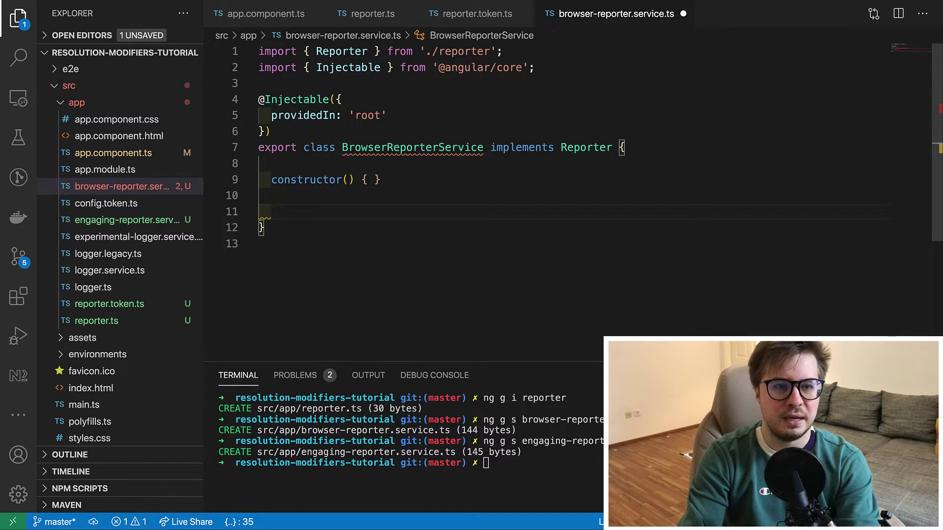
{"action": "type", "text": "report"}
{"action": "key", "text": "Escape"}
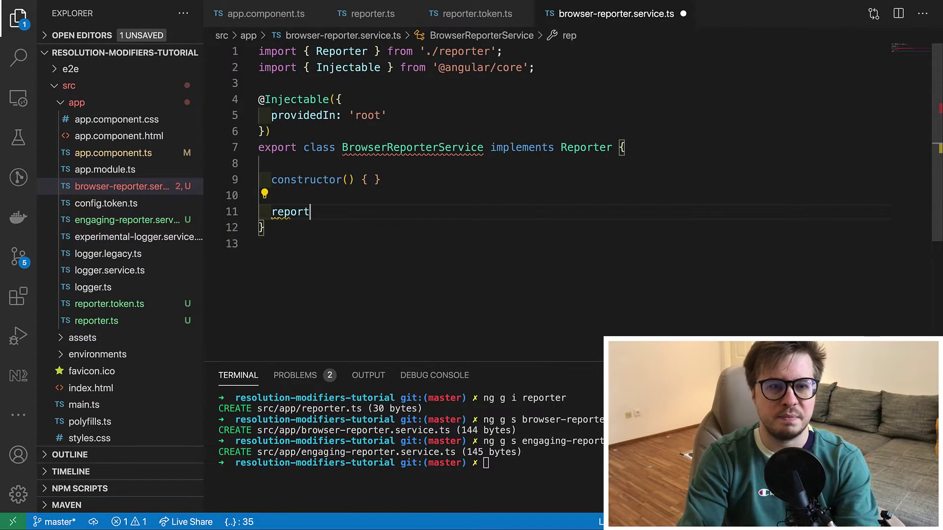
{"action": "type", "text": "() {"}
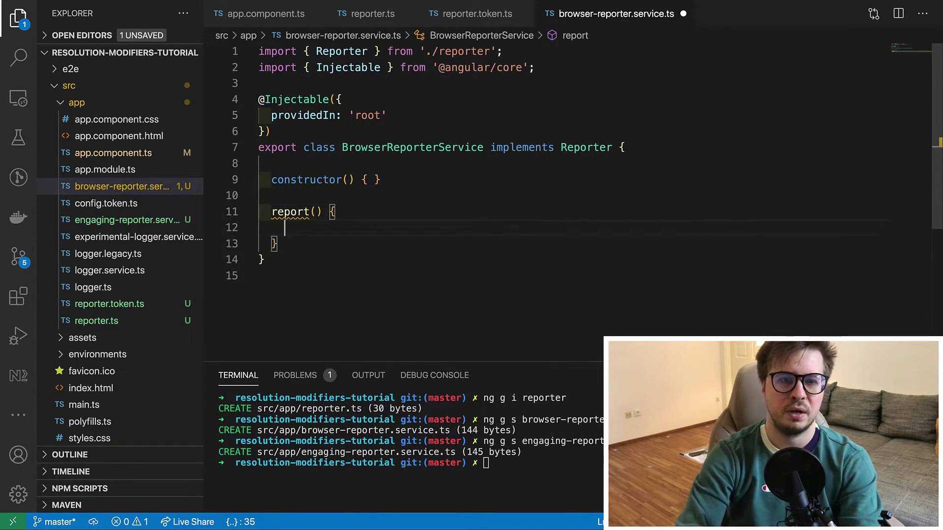
{"action": "key", "text": "Return"}
{"action": "key", "text": "Up"}
{"action": "key", "text": "Left"}
{"action": "key", "text": "Left"}
{"action": "type", "text": ": vo"}
{"action": "key", "text": "Tab"}
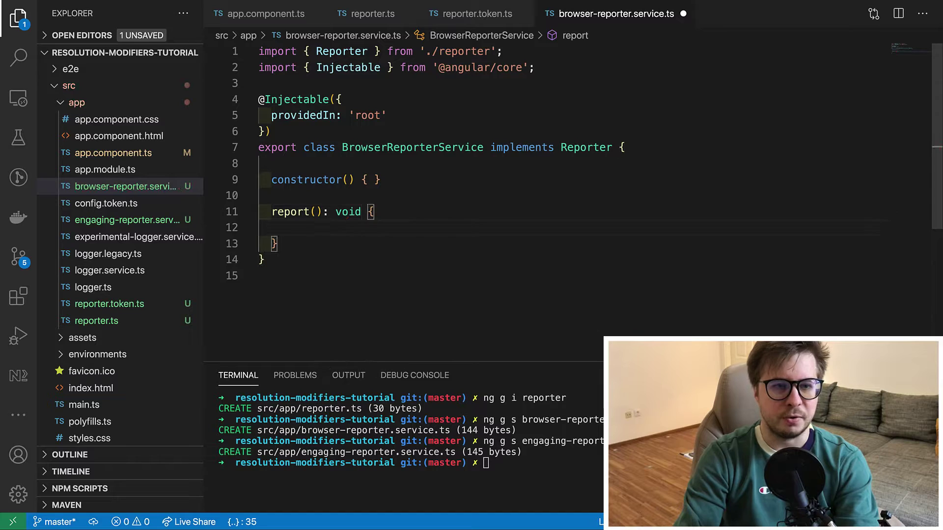
{"action": "key", "text": "Down"}
{"action": "type", "text": "con"}
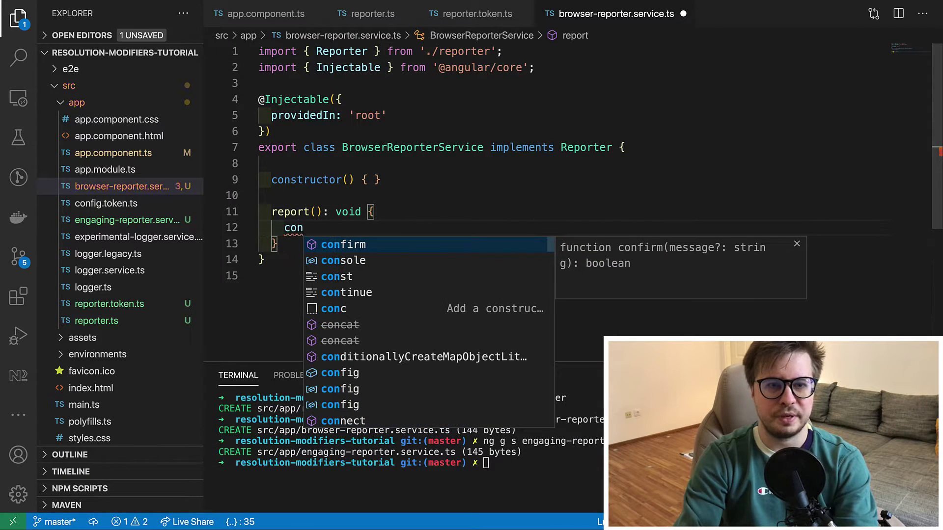
{"action": "type", "text": "sole."}
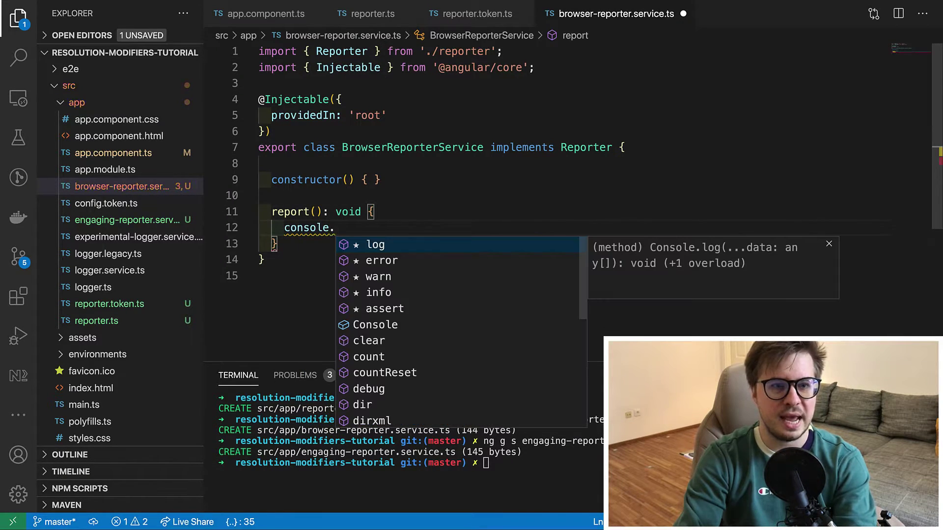
{"action": "type", "text": "log(`Browser report:"}
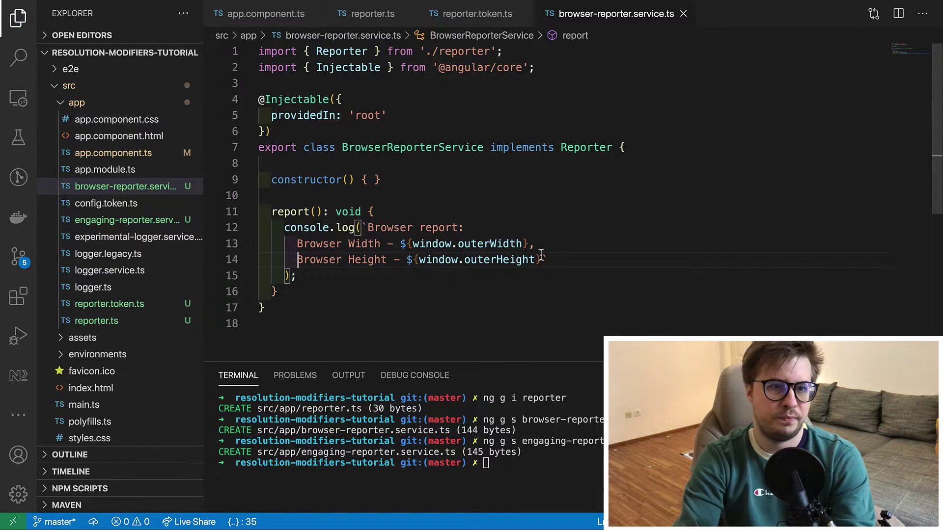
Log window.outerWidth and outerHeight inside report.
{"action": "key", "text": "shift+Up"}
{"action": "key", "text": "shift+Up"}
{"action": "key", "text": "shift+Home"}
{"action": "key", "text": "shift+Down"}
{"action": "key", "text": "shift+Down"}
{"action": "key", "text": "shift+End"}
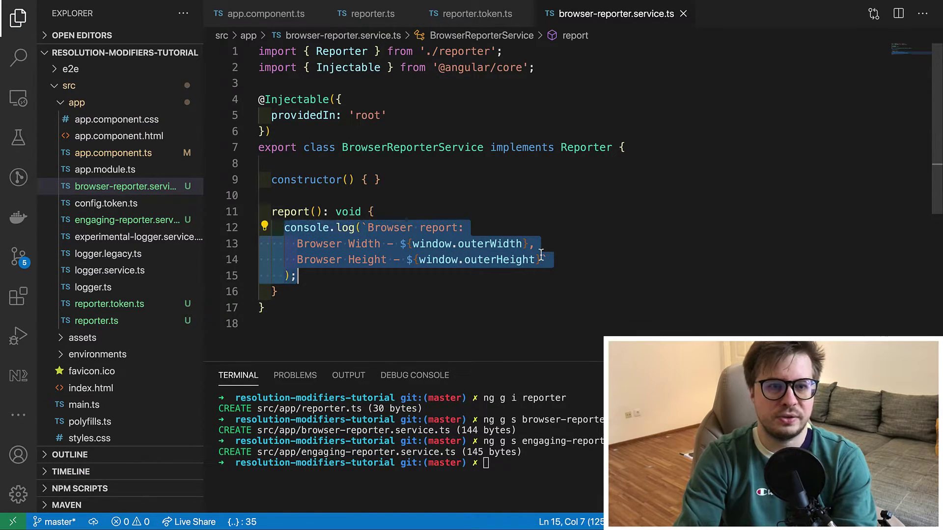
{"action": "key", "text": "End"}
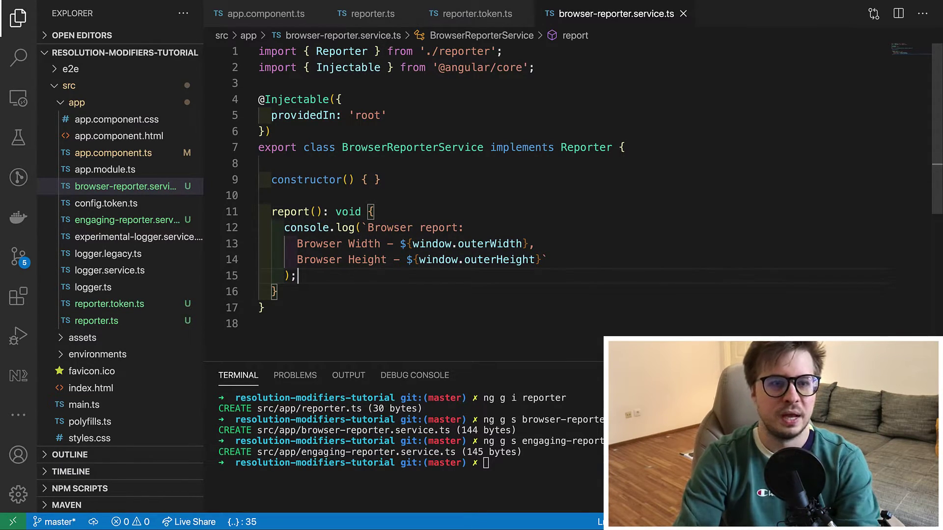
Make EngagingReporterService implement Reporter with its import.
{"action": "left_click", "coordinate": [127, 220]}
{"action": "left_click", "coordinate": [490, 132]}
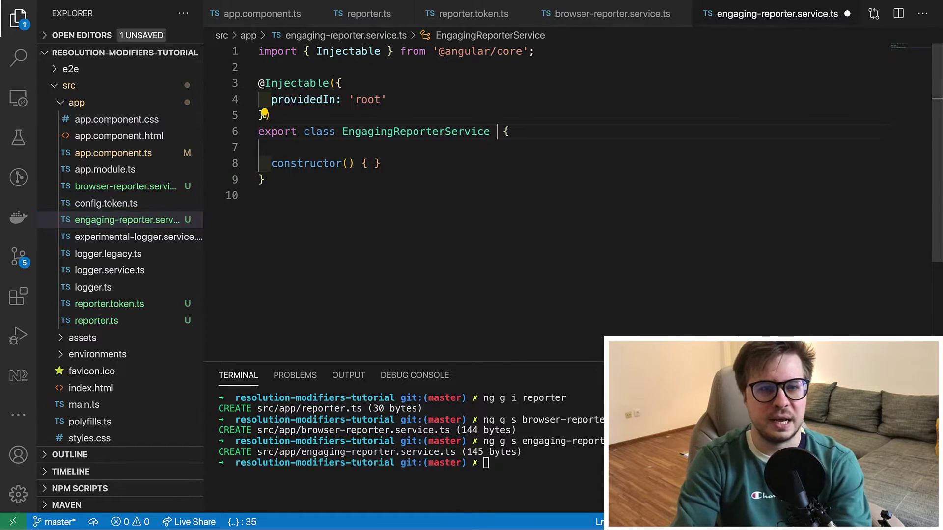
{"action": "type", "text": "impl"}
{"action": "key", "text": "Tab"}
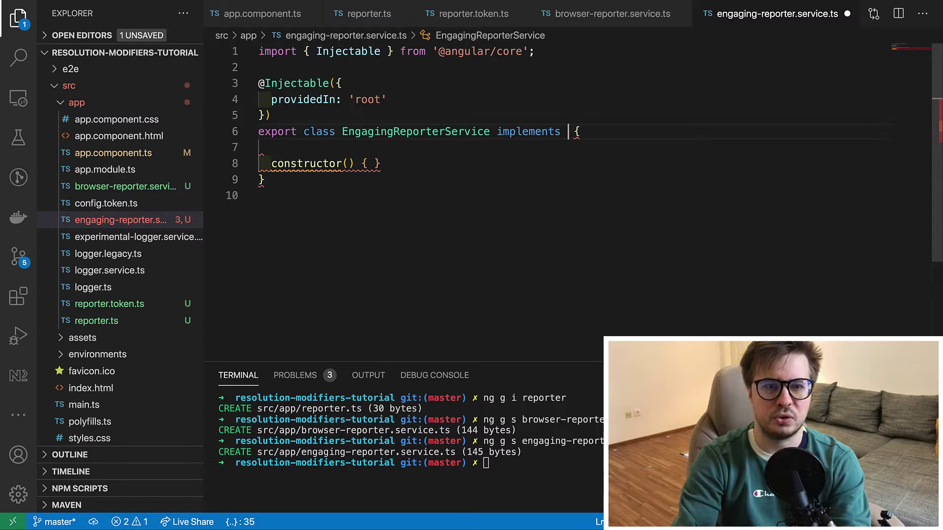
{"action": "type", "text": "Rep"}
{"action": "key", "text": "Tab"}
Add a report(): void method after the constructor.
{"action": "left_click", "coordinate": [380, 164]}
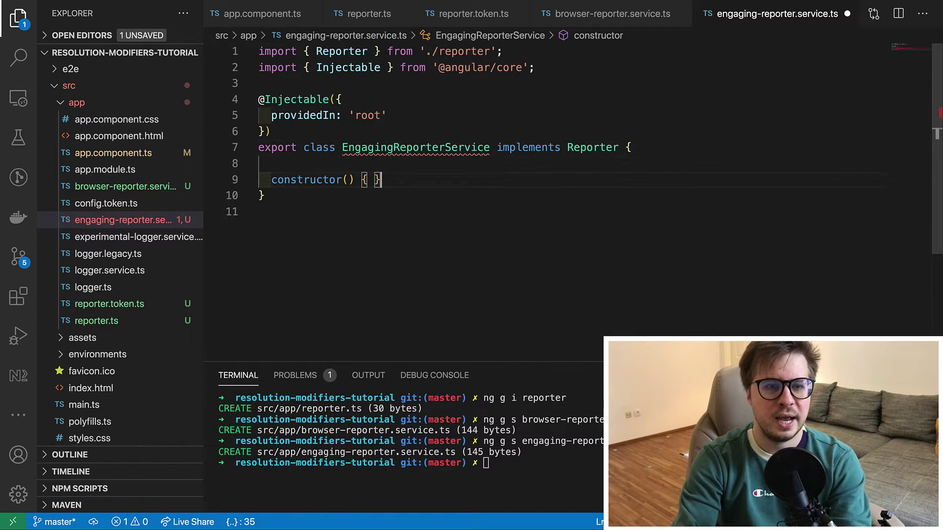
{"action": "key", "text": "Return"}
{"action": "key", "text": "Return"}
{"action": "type", "text": "report"}
{"action": "key", "text": "Escape"}
{"action": "type", "text": "(): void {}"}
{"action": "key", "text": "Left"}
{"action": "key", "text": "Return"}
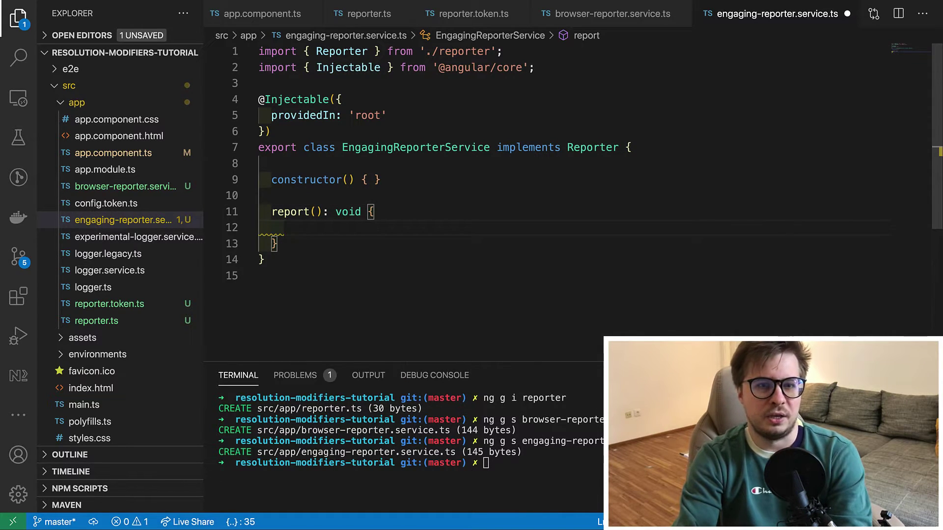
{"action": "type", "text": "counter ..."}
Replace the placeholder with a console.log engaging usage message and save.
{"action": "key", "text": "shift+Home"}
{"action": "key", "text": "BackSpace"}
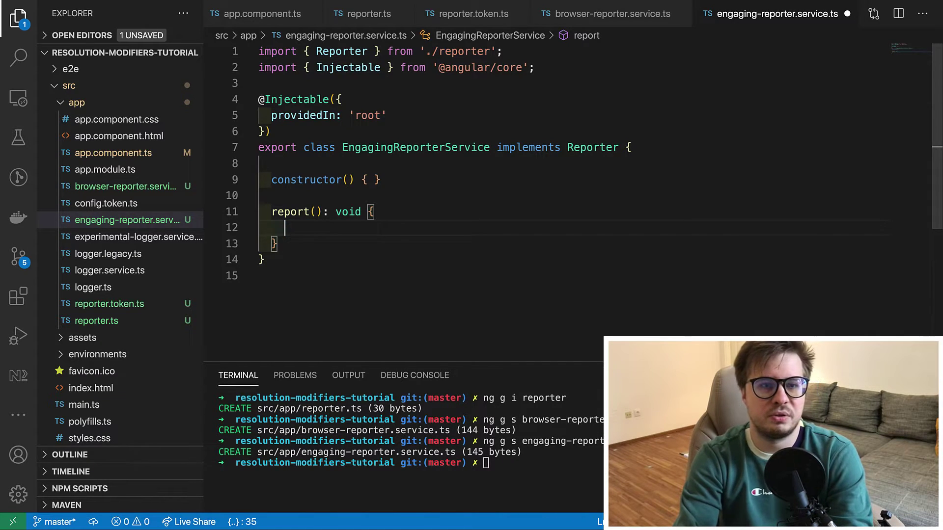
{"action": "type", "text": "console.log("}
{"action": "key", "text": "Return"}
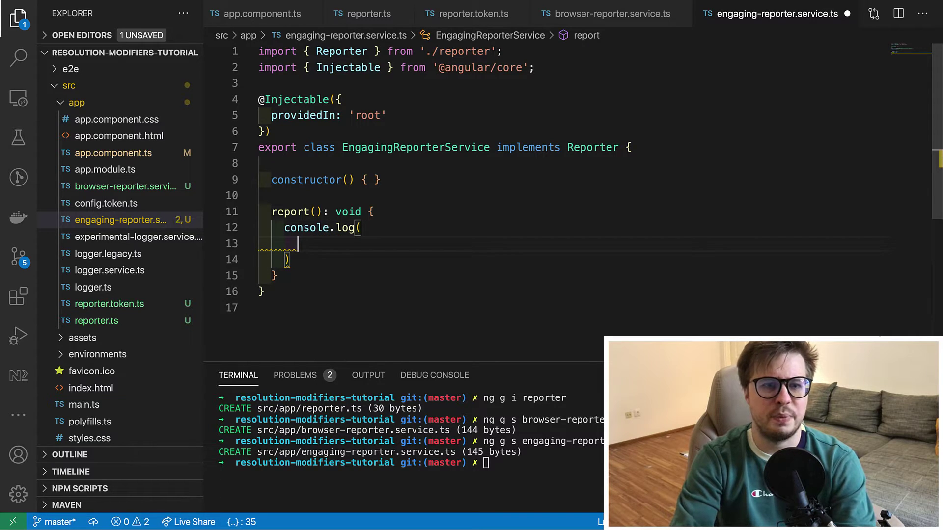
{"action": "key", "text": "ctrl+z"}
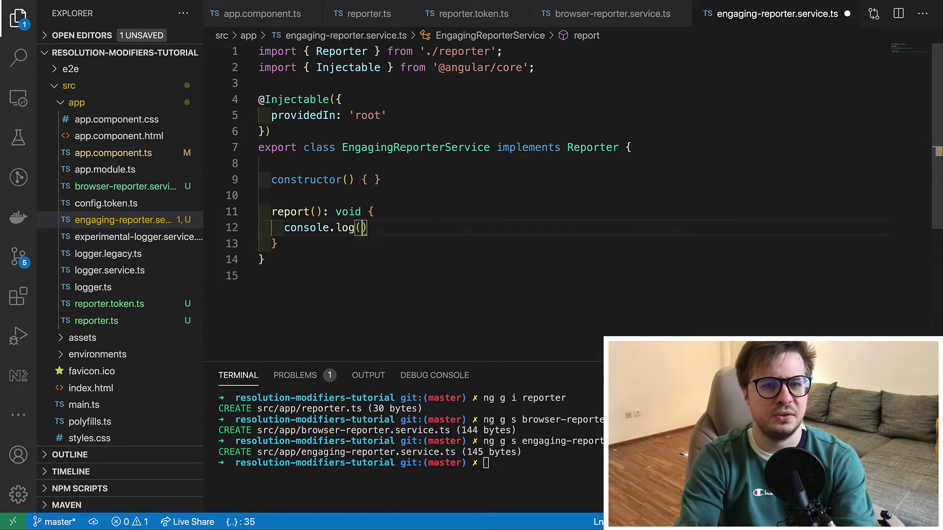
{"action": "type", "text": "`"}
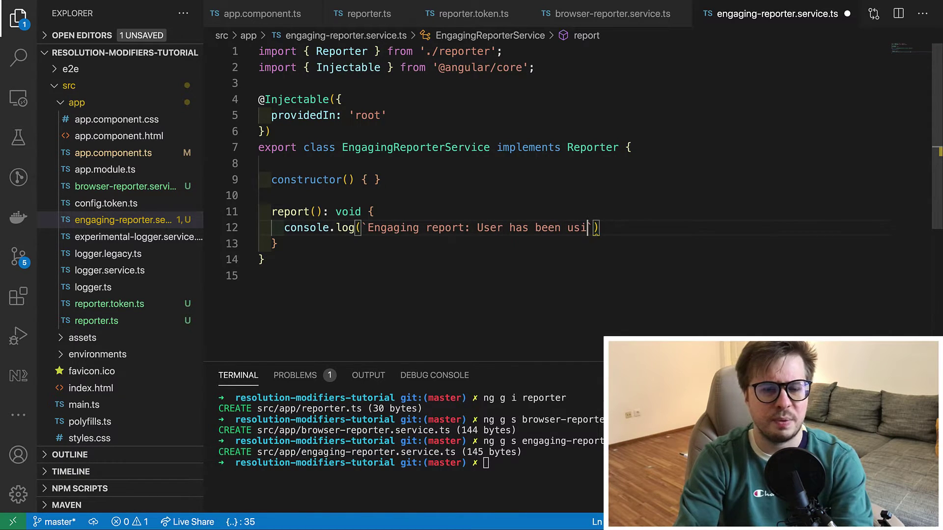
{"action": "type", "text": "app ... second"}
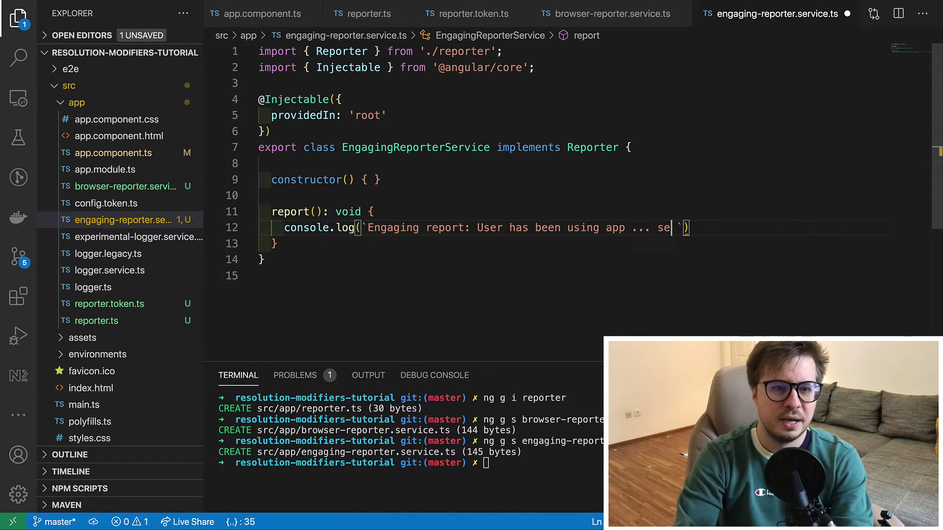
{"action": "type", "text": "s"}
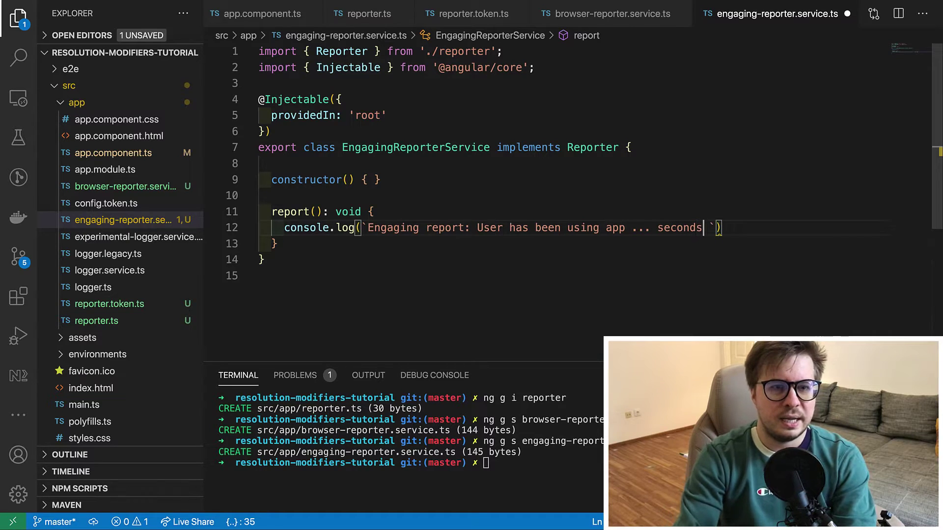
{"action": "key", "text": "ctrl+s"}
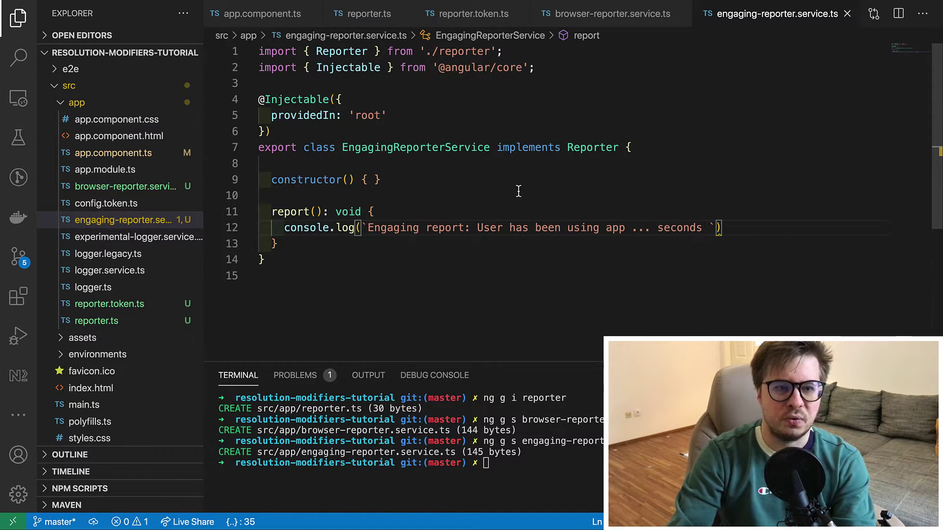
{"action": "mouse_move", "coordinate": [125, 52]}
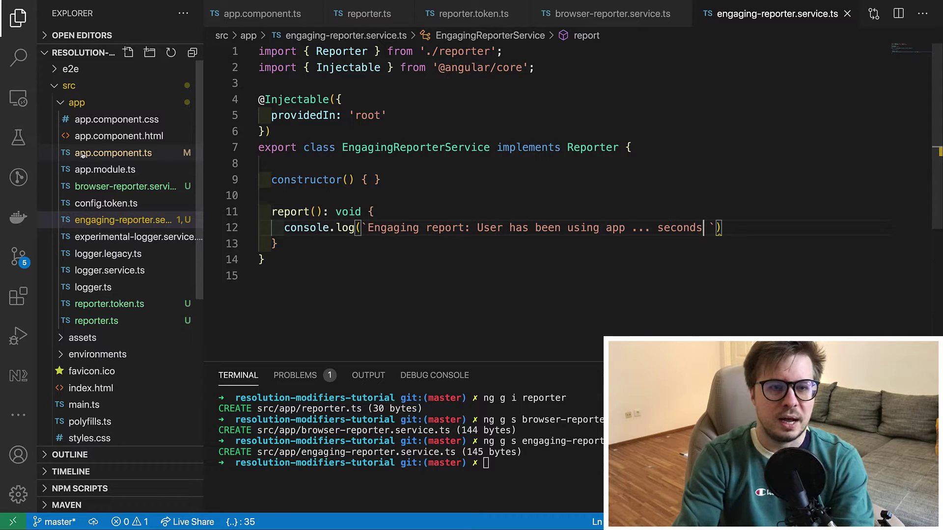
Add a REPORTERS provider useExisting BrowserReporterService to AppModule providers.
{"action": "left_click", "coordinate": [105, 170]}
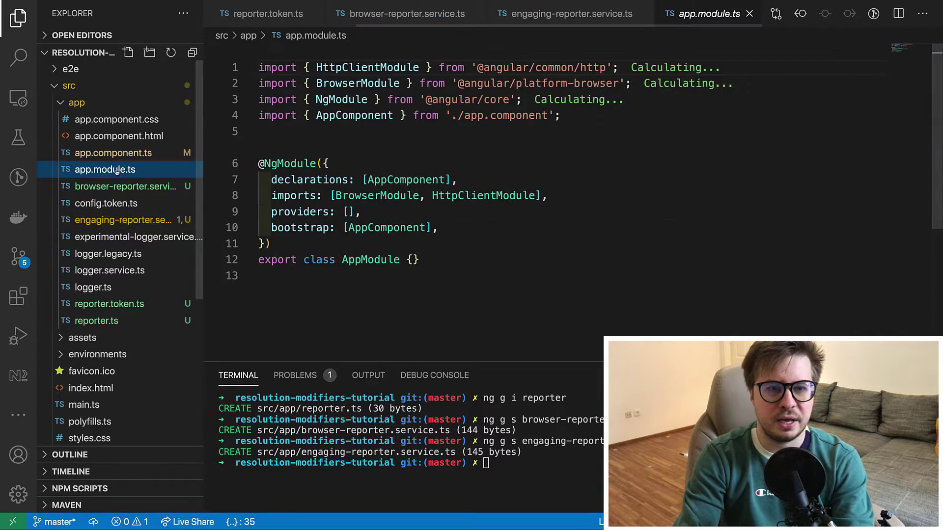
{"action": "left_click", "coordinate": [349, 212]}
{"action": "key", "text": "Return"}
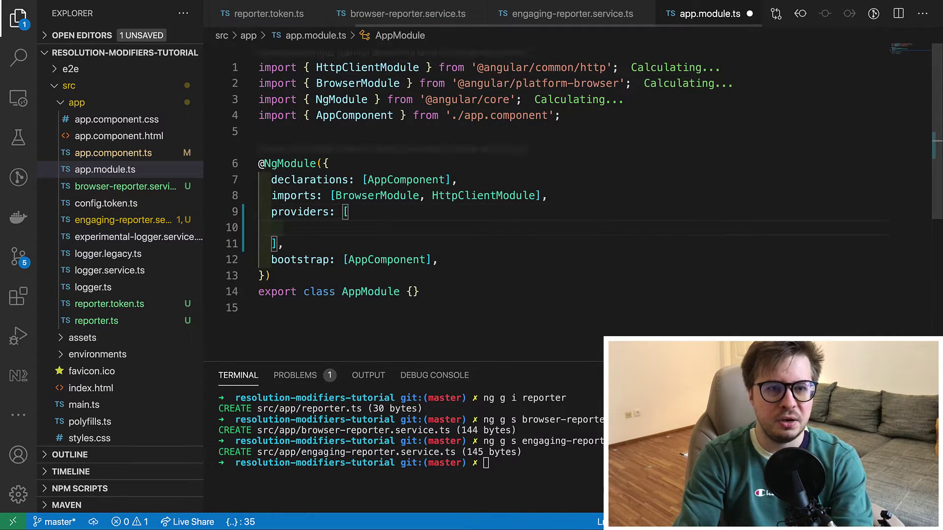
{"action": "type", "text": "{}prov"}
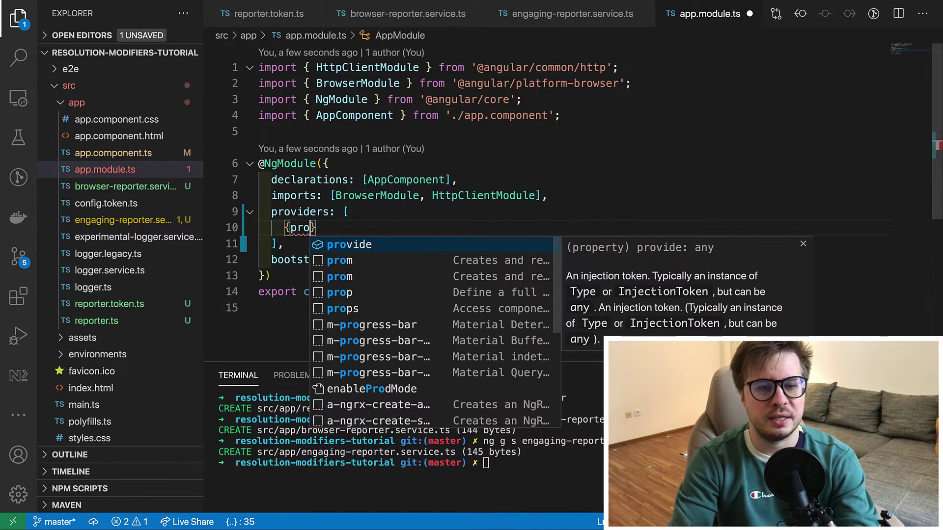
{"action": "type", "text": "ide: RE"}
{"action": "key", "text": "Return"}
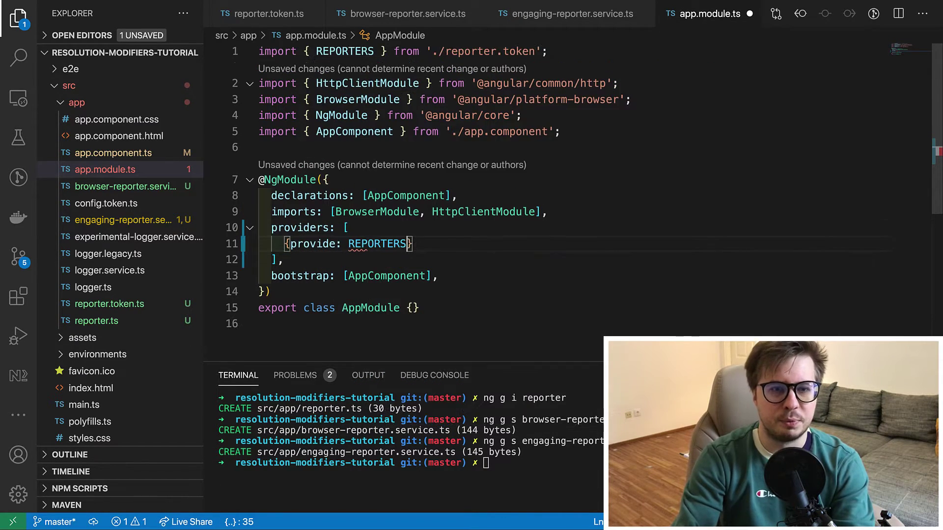
{"action": "type", "text": "use"}
{"action": "key", "text": "Down"}
{"action": "key", "text": "Return"}
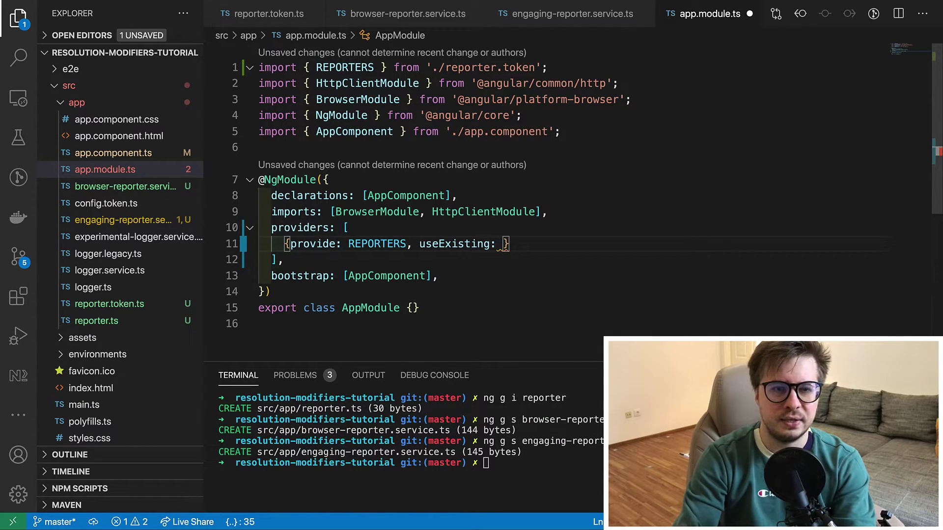
{"action": "type", "text": "Bro"}
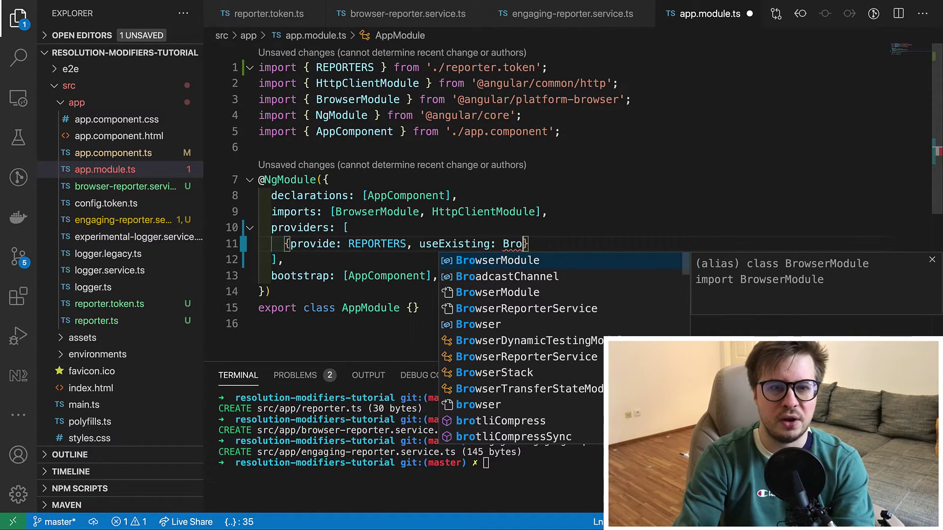
{"action": "key", "text": "Down"}
{"action": "key", "text": "Down"}
{"action": "key", "text": "Down"}
{"action": "key", "text": "Return"}
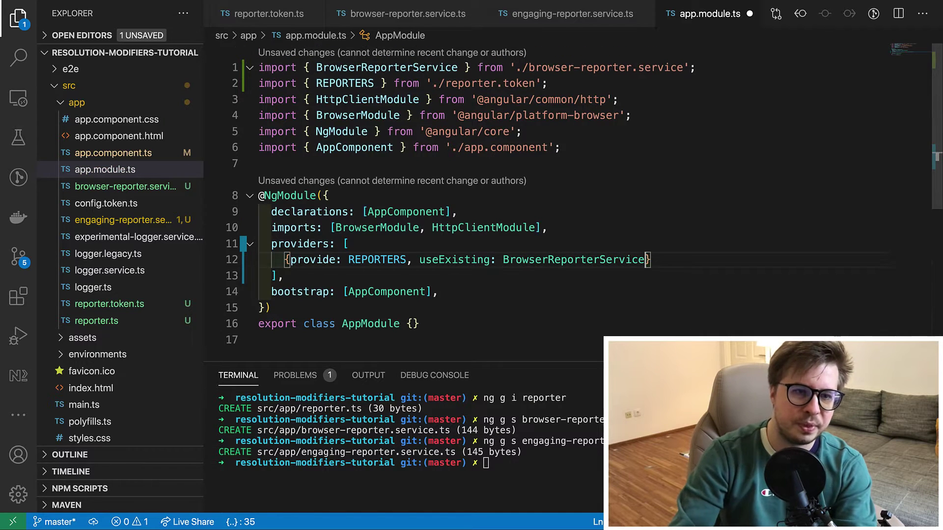
{"action": "type", "text": ","}
Duplicate the provider line for EngagingReporterService with its import and save.
{"action": "key", "text": "shift+alt+Down"}
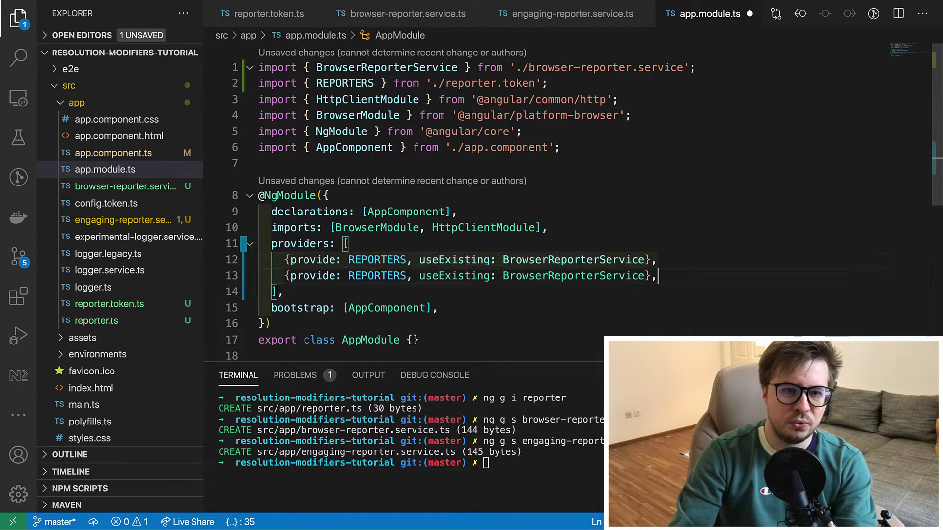
{"action": "key", "text": "ctrl+Left"}
{"action": "key", "text": "ctrl+shift+Left"}
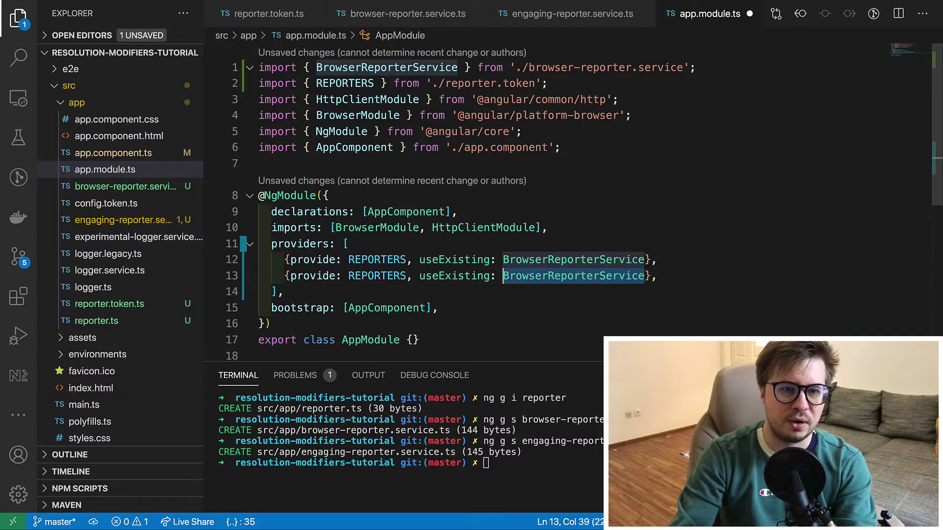
{"action": "type", "text": "Eng"}
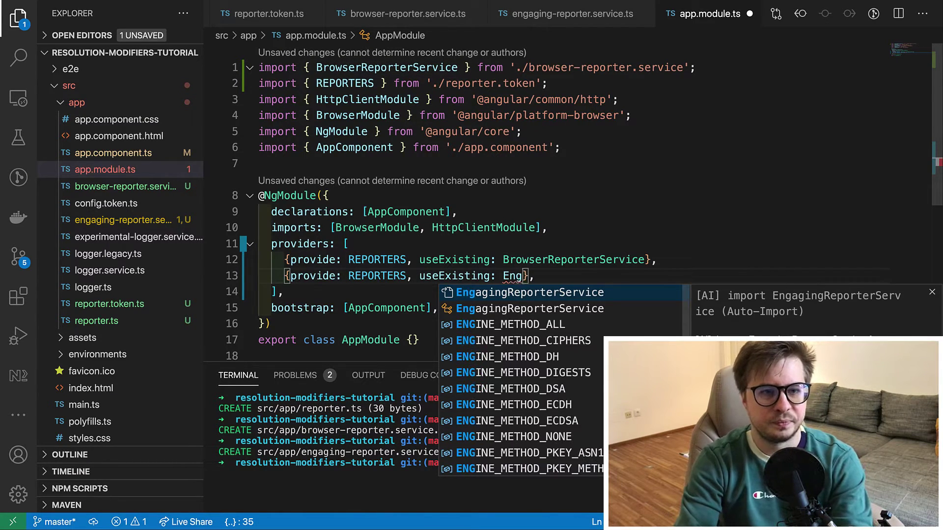
{"action": "key", "text": "Return"}
{"action": "key", "text": "ctrl+s"}
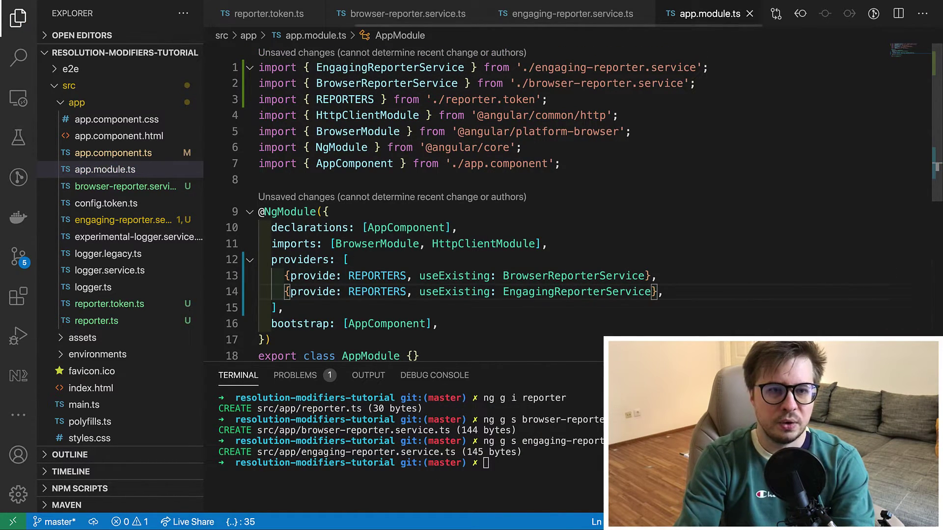
{"action": "left_click", "coordinate": [134, 237]}
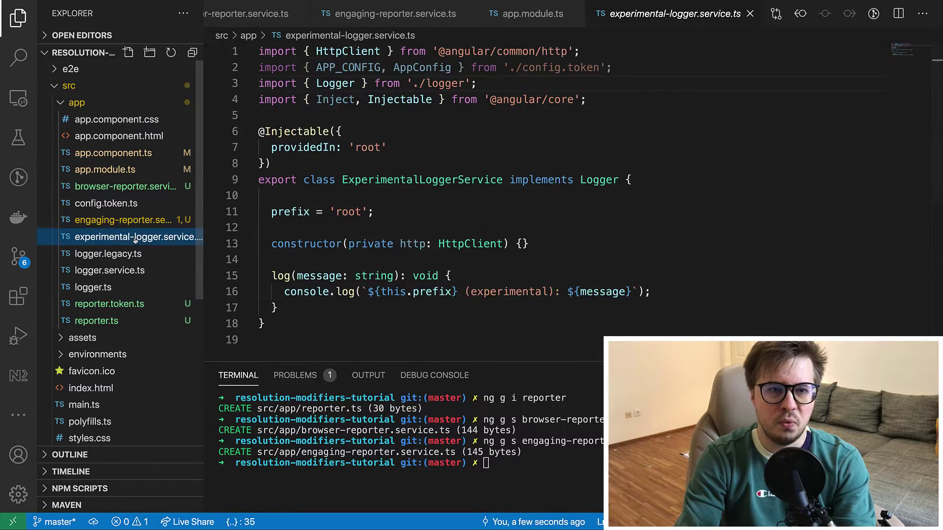
{"action": "scroll", "coordinate": [393, 220], "scroll_direction": "down", "scroll_amount": 2}
{"action": "scroll", "coordinate": [391, 219], "scroll_direction": "up", "scroll_amount": 1}
{"action": "double_click", "coordinate": [368, 216]}
{"action": "left_click", "coordinate": [433, 216]}
{"action": "left_click_drag", "start_coordinate": [506, 216], "coordinate": [348, 216]}
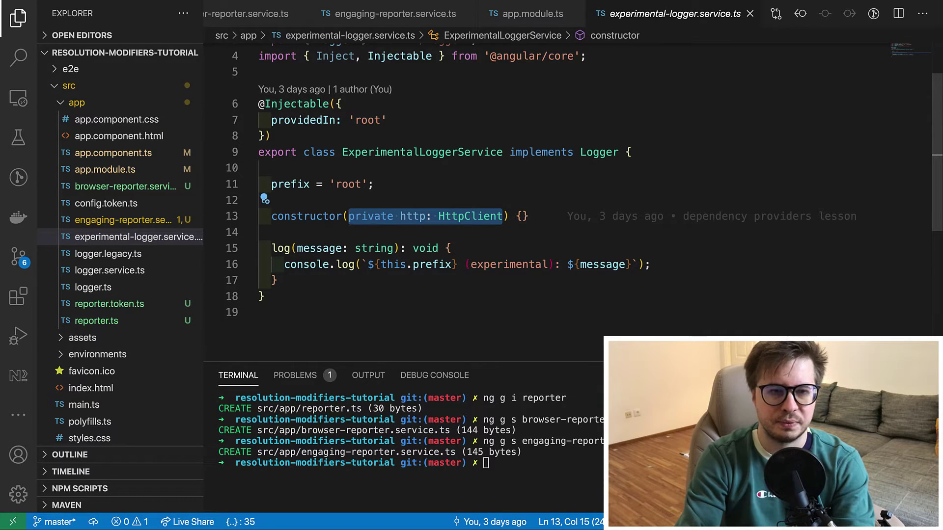
{"action": "type", "text": "@In"}
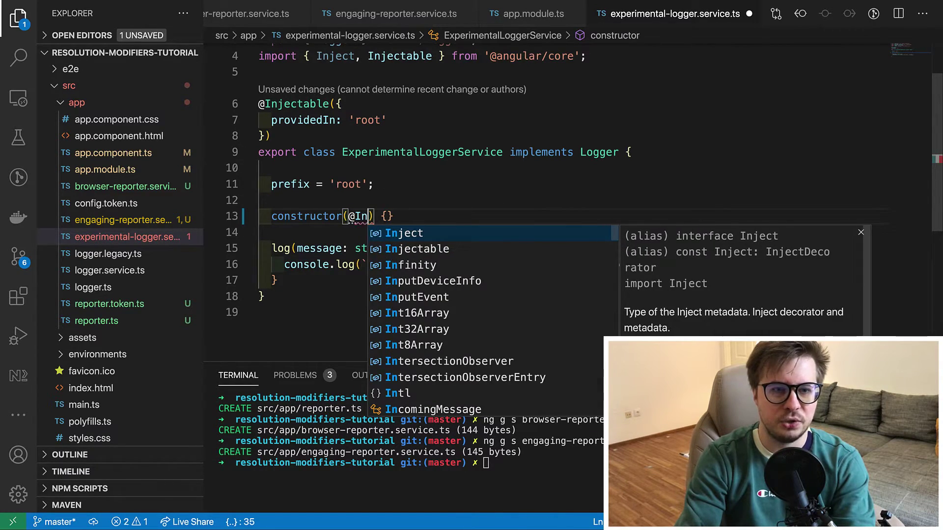
{"action": "type", "text": "ject "}
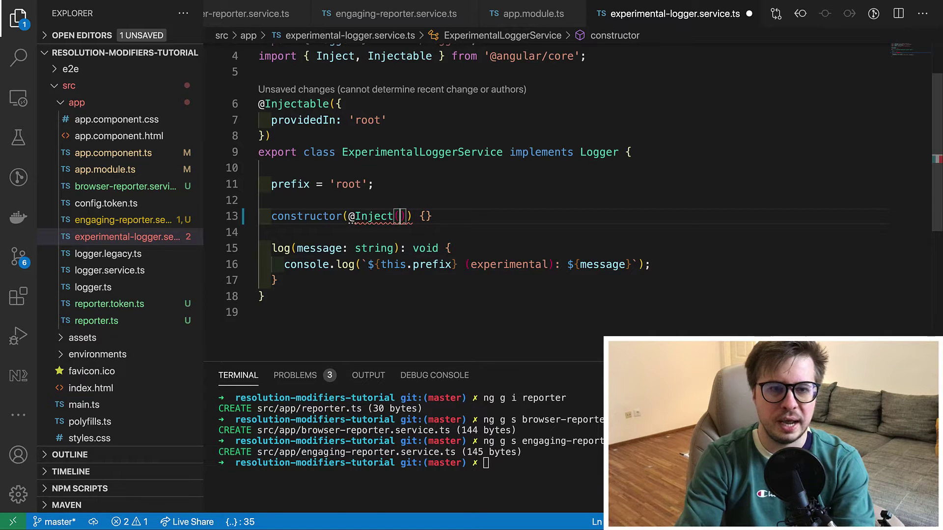
{"action": "type", "text": "REP"}
{"action": "key", "text": "Return"}
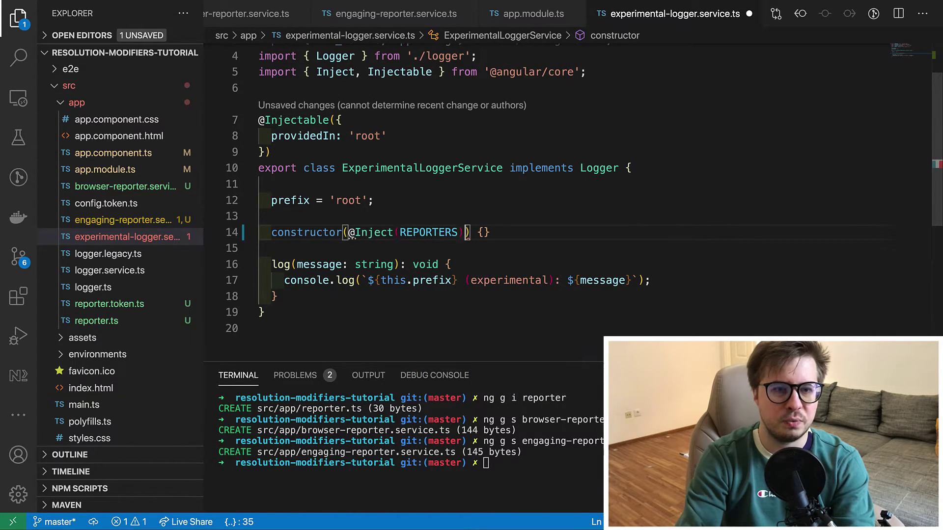
{"action": "type", "text": "private reporters: ReadonlyArray<Rep>"}
{"action": "key", "text": "Return"}
{"action": "type", "text": ">"}
{"action": "key", "text": "ctrl+."}
{"action": "key", "text": "Return"}
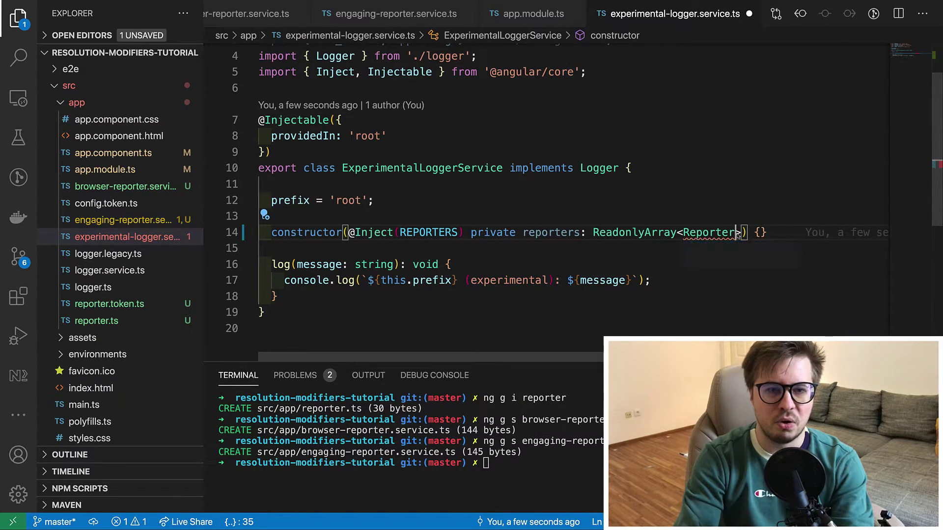
Call this.reporters.forEach(r => r.report()) inside log and save.
{"action": "key", "text": "Down"}
{"action": "key", "text": "Down"}
{"action": "key", "text": "End"}
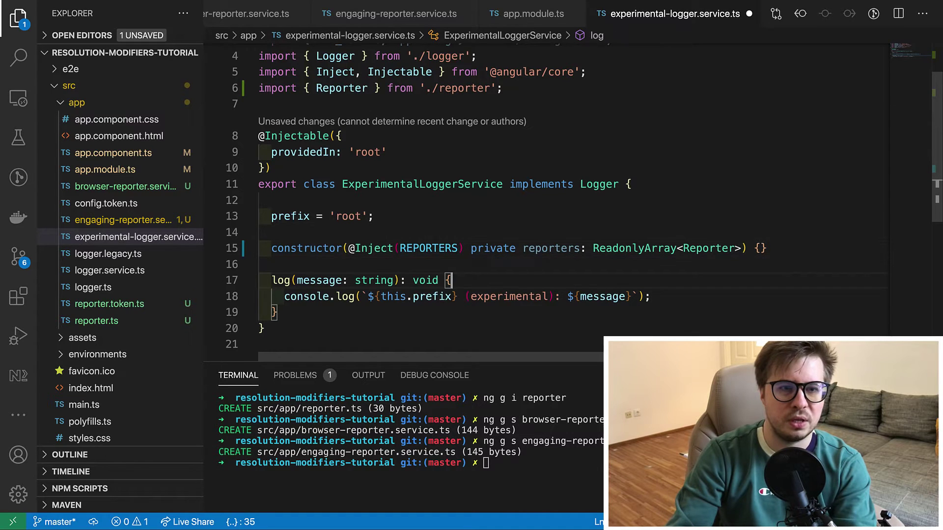
{"action": "key", "text": "Return"}
{"action": "type", "text": "this.reporters."}
{"action": "key", "text": "Down"}
{"action": "key", "text": "Down"}
{"action": "key", "text": "Return"}
{"action": "type", "text": "()r.report()"}
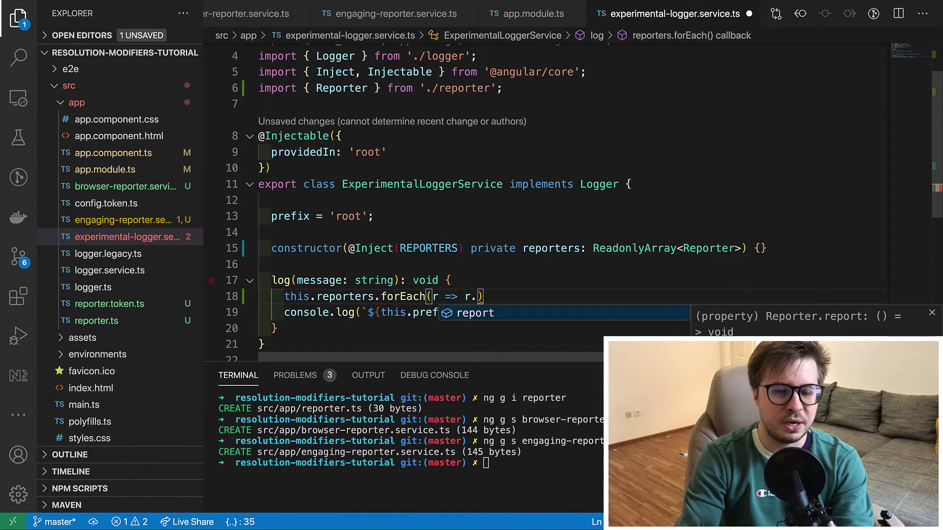
{"action": "key", "text": "End"}
{"action": "type", "text": ";"}
{"action": "key", "text": "ctrl+s"}
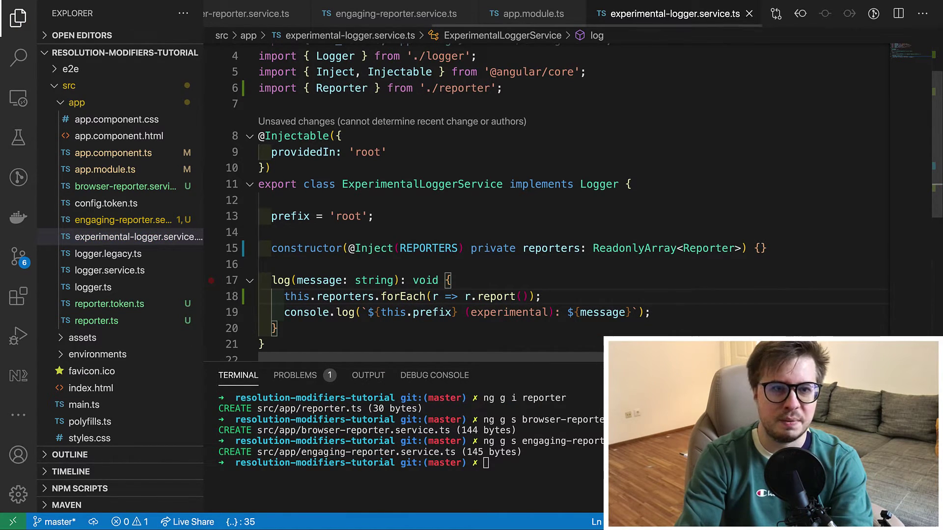
{"action": "left_click", "coordinate": [524, 297]}
{"action": "key", "text": "ctrl+shift+Left"}
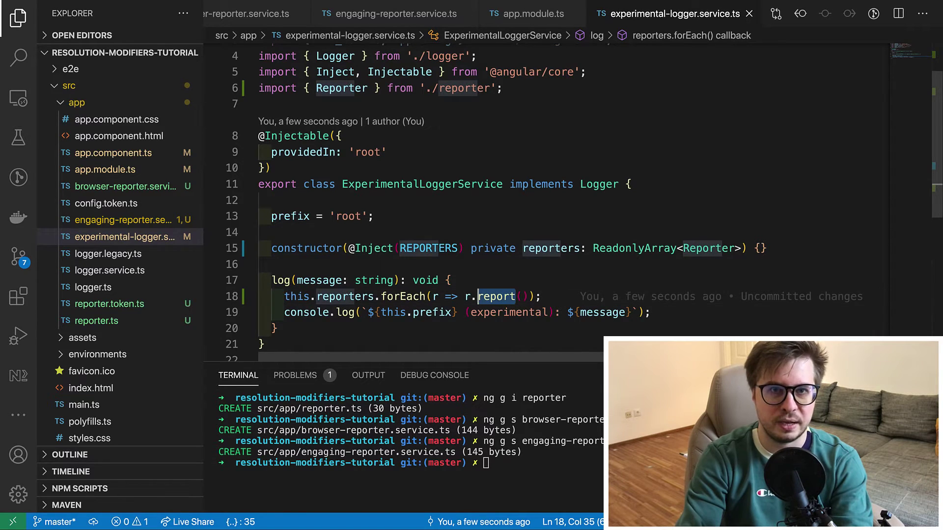
{"action": "key", "text": "ctrl+shift+Right"}
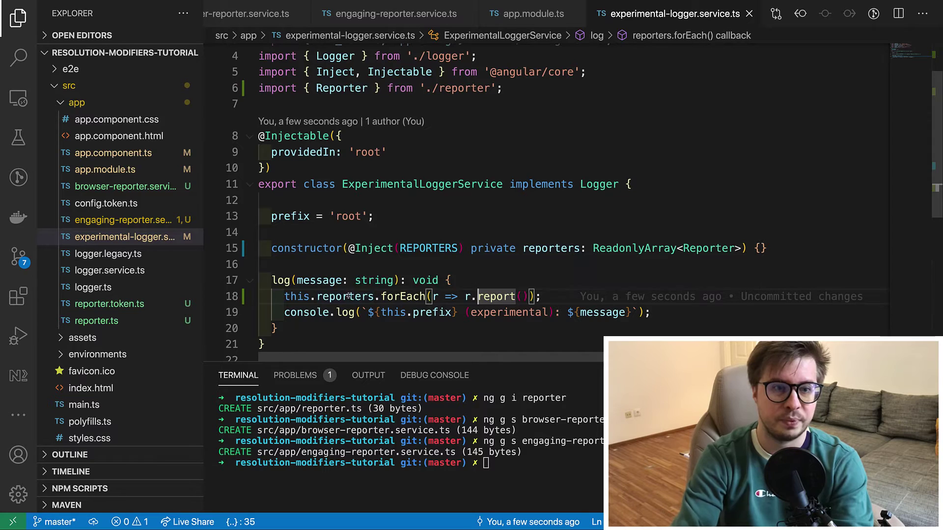
Delete the useValue LoggerService provider and the multi: true line in AppComponent.
{"action": "left_click", "coordinate": [113, 153]}
{"action": "scroll", "coordinate": [441, 238], "scroll_direction": "down", "scroll_amount": 2}
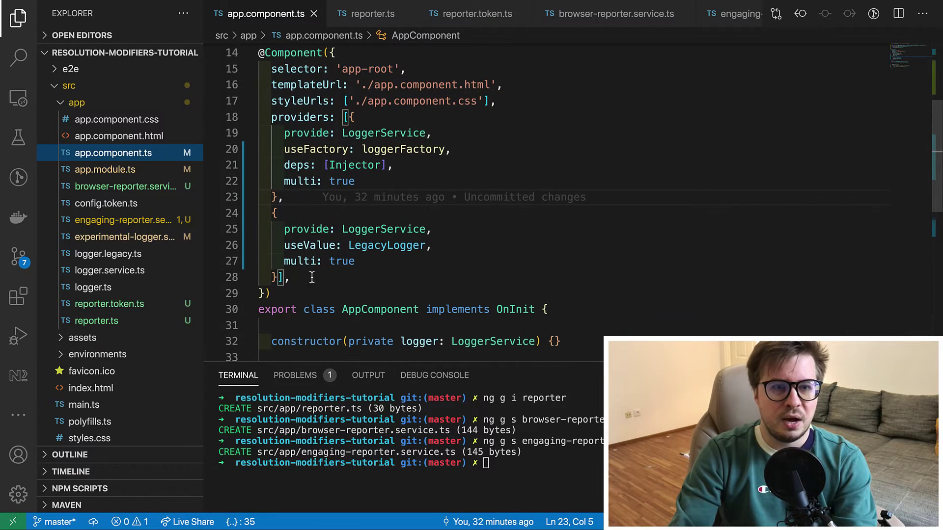
{"action": "left_click_drag", "start_coordinate": [291, 277], "coordinate": [280, 198]}
{"action": "key", "text": "BackSpace"}
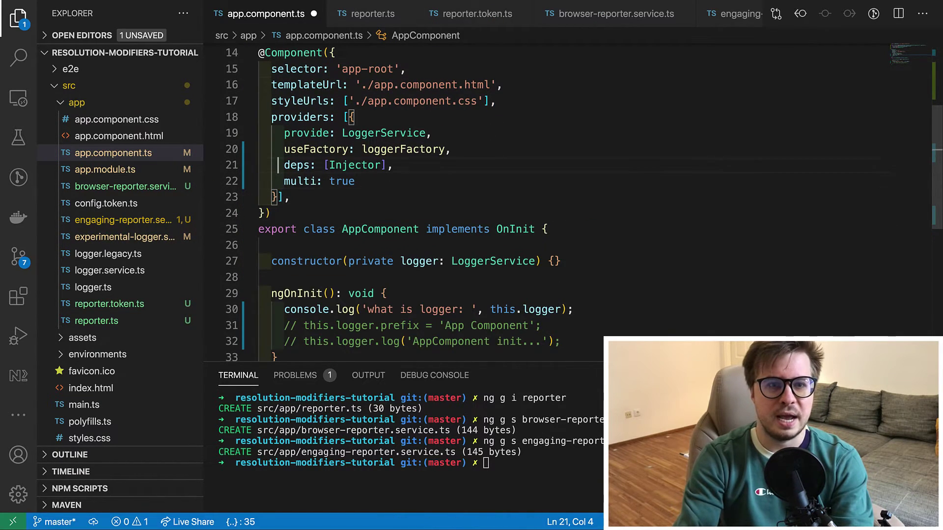
{"action": "left_click_drag", "start_coordinate": [355, 181], "coordinate": [280, 165]}
{"action": "key", "text": "BackSpace"}
{"action": "key", "text": "BackSpace"}
{"action": "key", "text": "Return"}
Uncomment the prefix and log calls in ngOnInit, save, and check the app in Chrome.
{"action": "left_click", "coordinate": [283, 310]}
{"action": "key", "text": "ctrl+alt+Down"}
{"action": "key", "text": "Delete"}
{"action": "key", "text": "Delete"}
{"action": "key", "text": "Delete"}
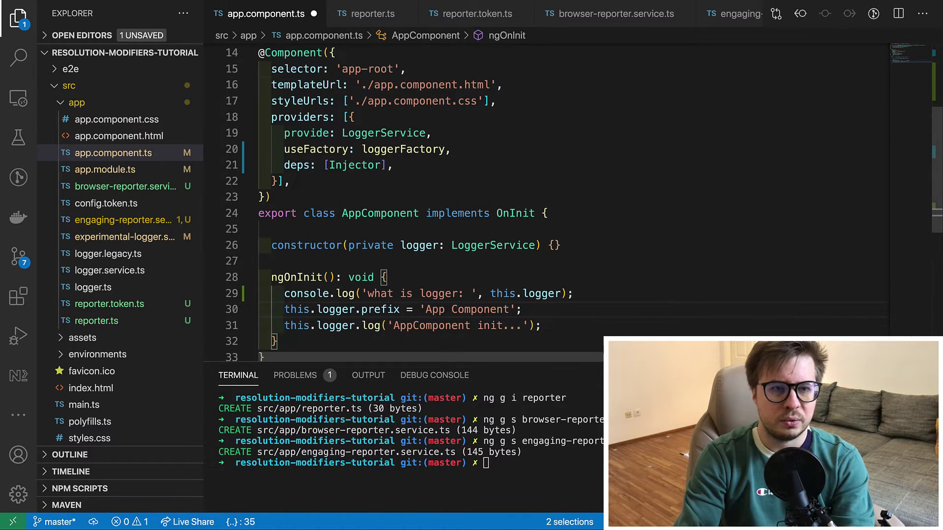
{"action": "key", "text": "ctrl+s"}
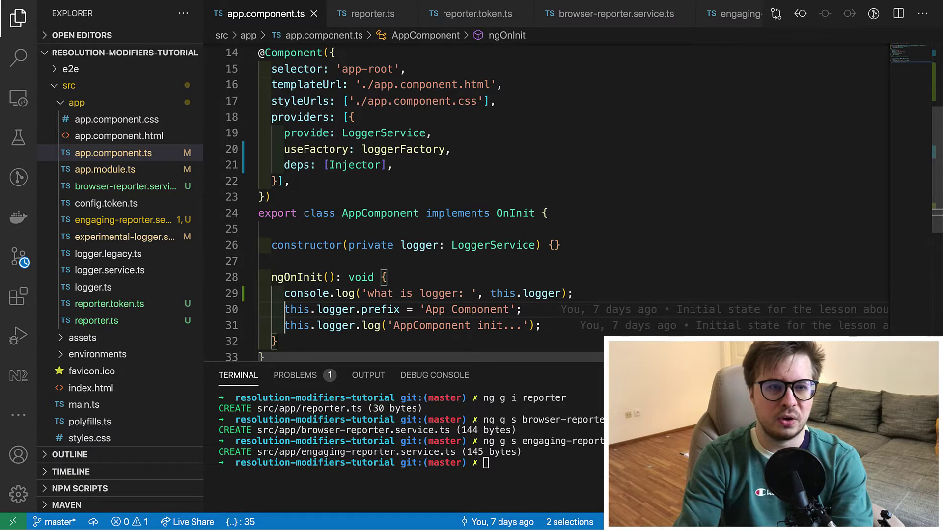
{"action": "key", "text": "super+Tab"}
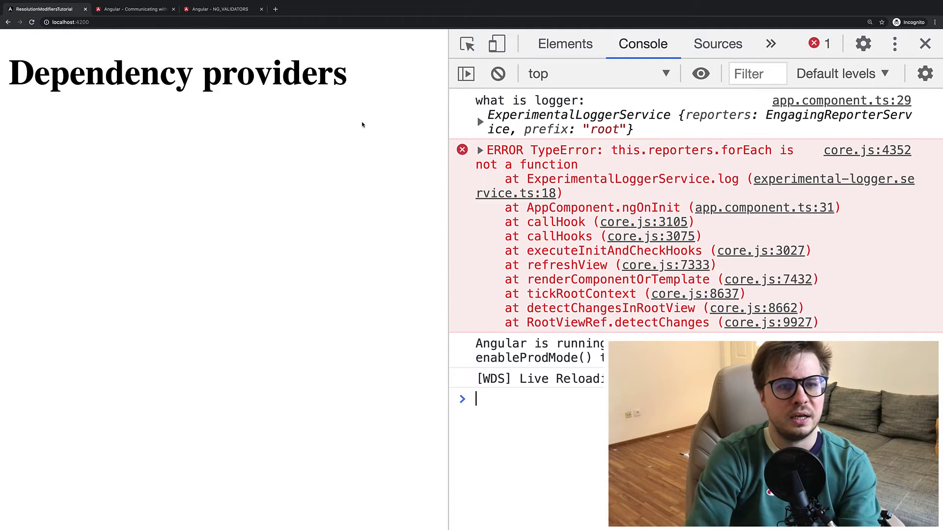
Add multi: true to both REPORTERS providers in app.module.ts, save, and view in Chrome.
{"action": "key", "text": "super+Tab"}
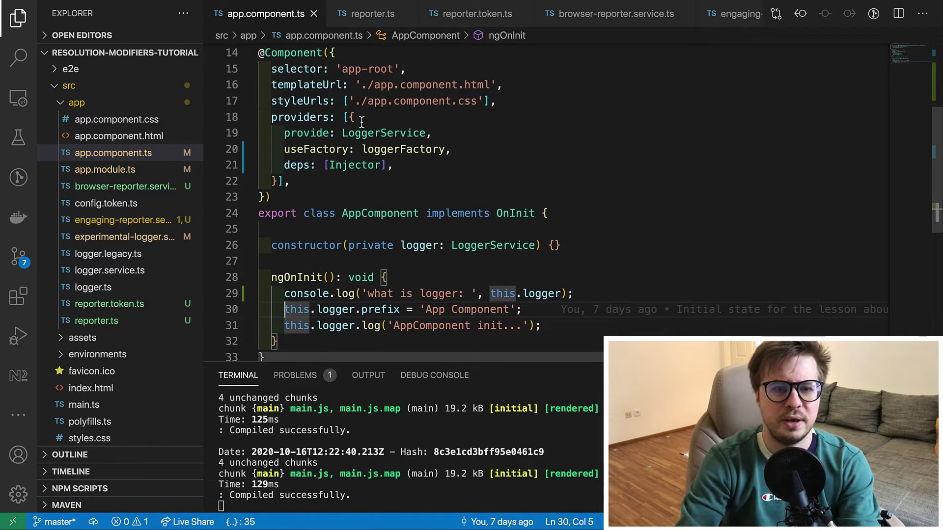
{"action": "mouse_move", "coordinate": [122, 52]}
{"action": "left_click", "coordinate": [105, 169]}
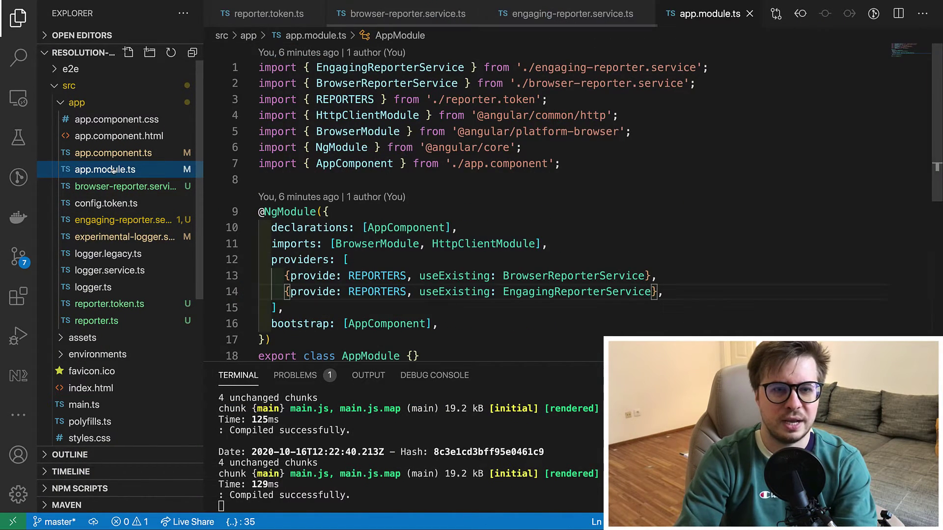
{"action": "scroll", "coordinate": [414, 255], "scroll_direction": "down", "scroll_amount": 1}
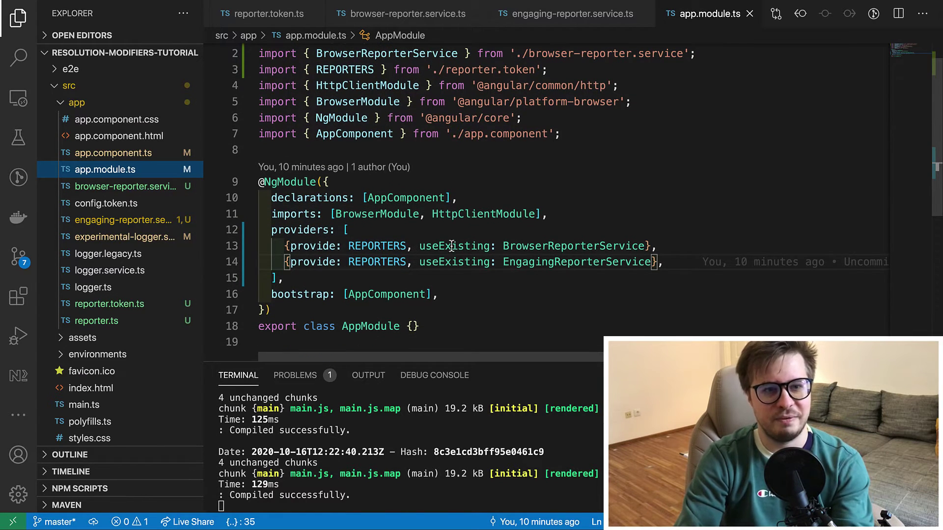
{"action": "left_click", "coordinate": [644, 246]}
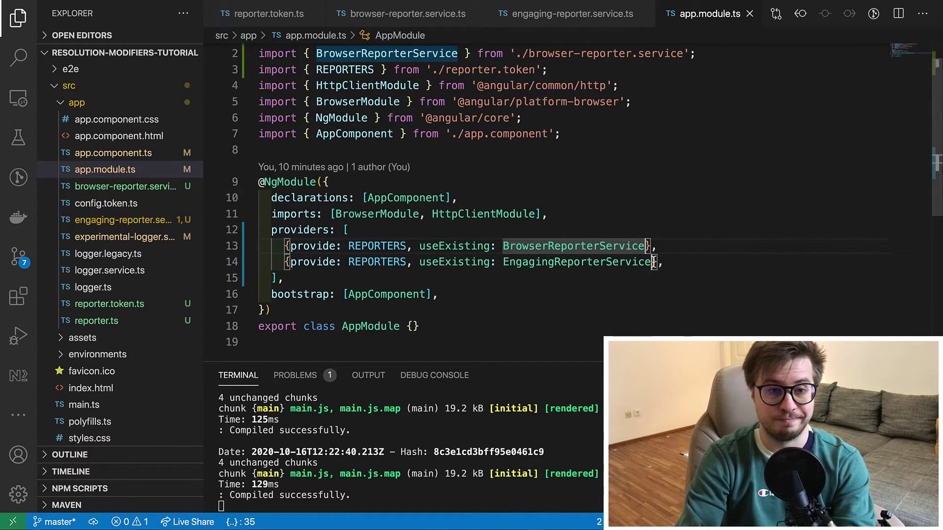
{"action": "left_click", "coordinate": [651, 263], "text": "alt"}
{"action": "type", "text": ","}
{"action": "type", "text": " multi: "}
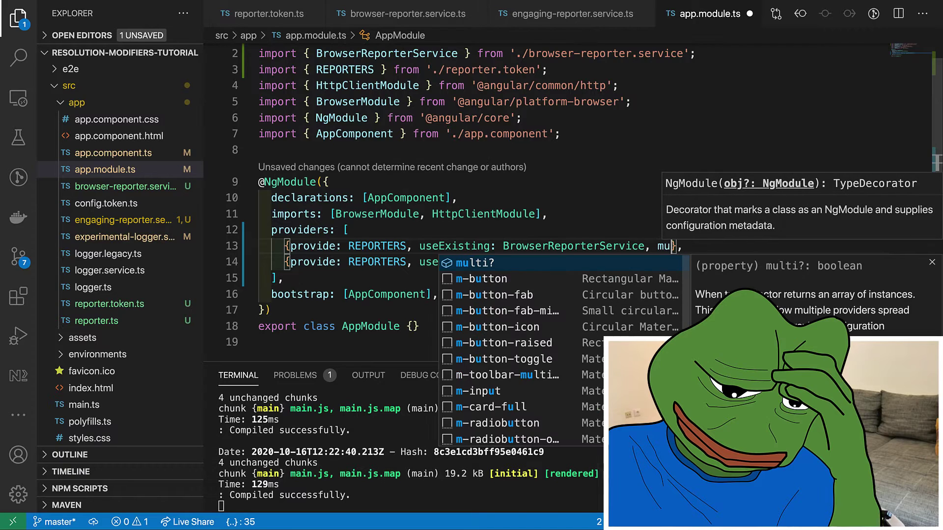
{"action": "type", "text": "true"}
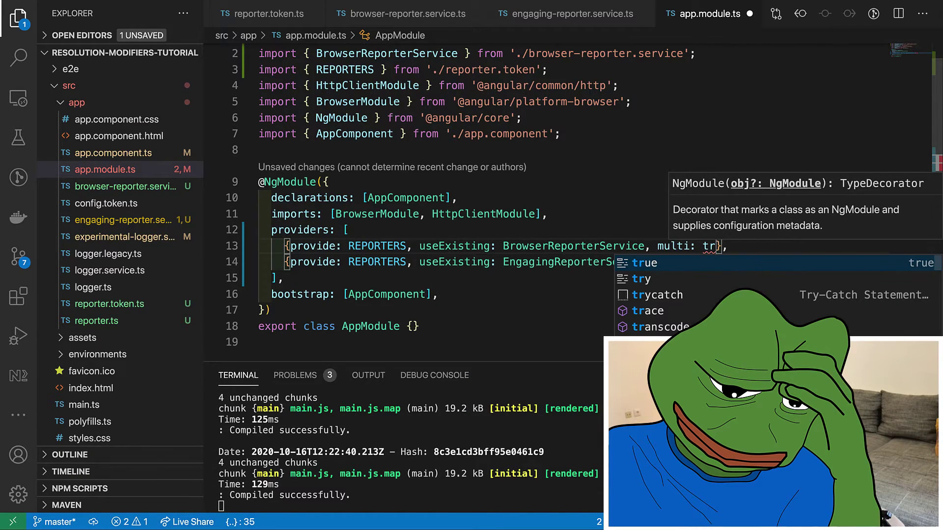
{"action": "key", "text": "Escape"}
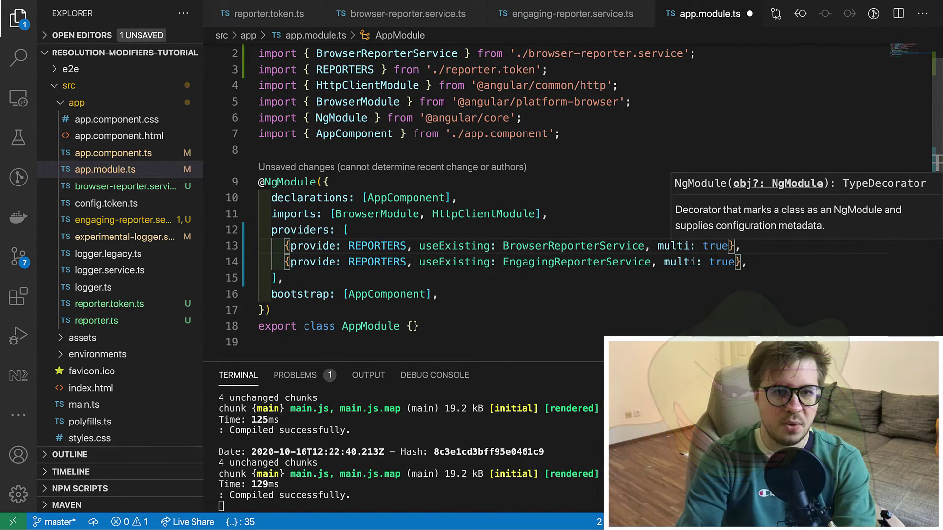
{"action": "key", "text": "ctrl+s"}
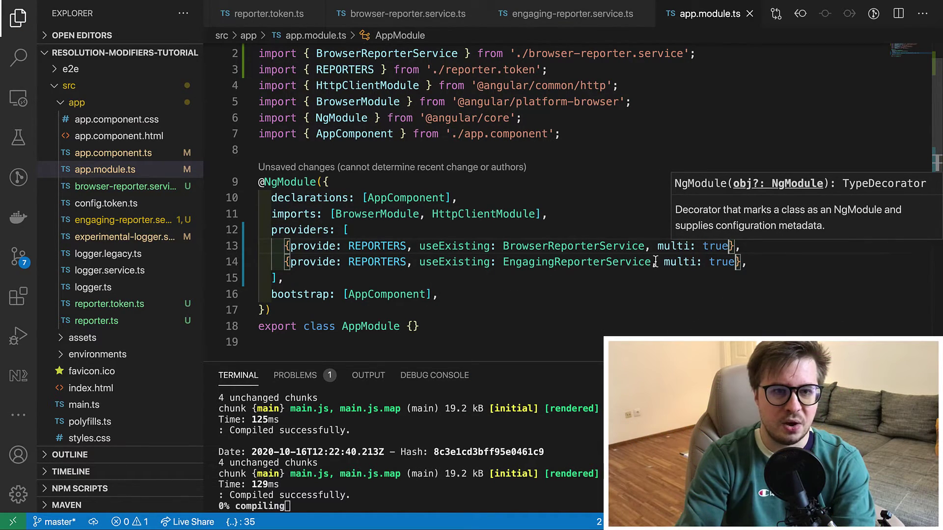
{"action": "left_click", "coordinate": [632, 262]}
{"action": "key", "text": "super+Tab"}
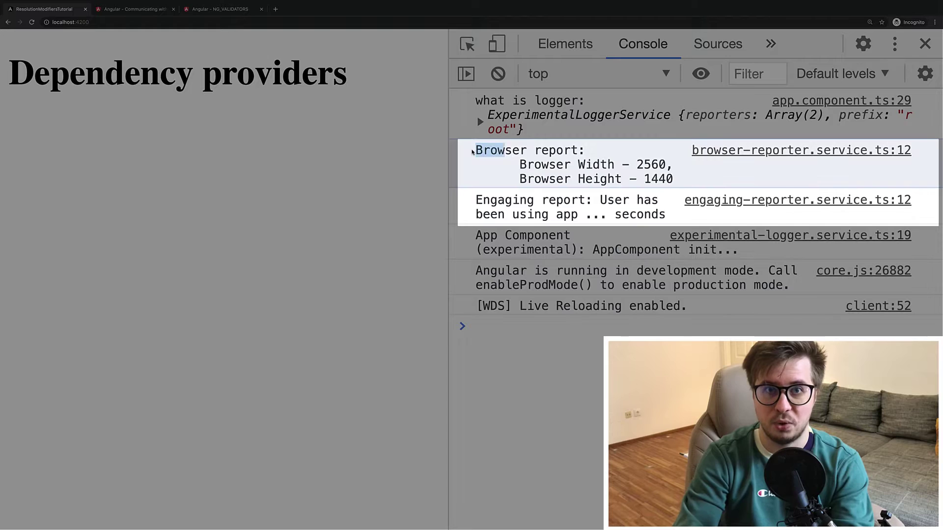
Highlight the Browser report and Engaging report console rows, then return to the editor.
{"action": "left_click_drag", "start_coordinate": [503, 153], "coordinate": [913, 151]}
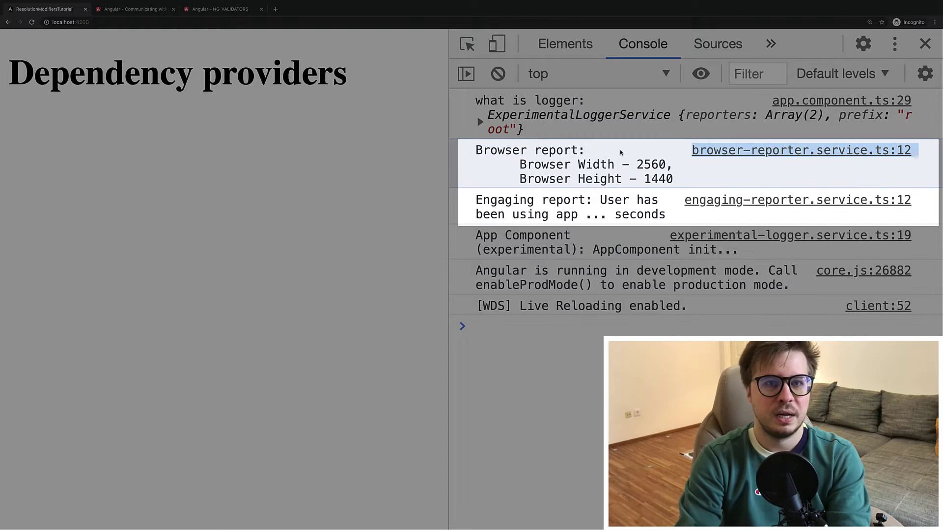
{"action": "left_click_drag", "start_coordinate": [476, 200], "coordinate": [513, 199]}
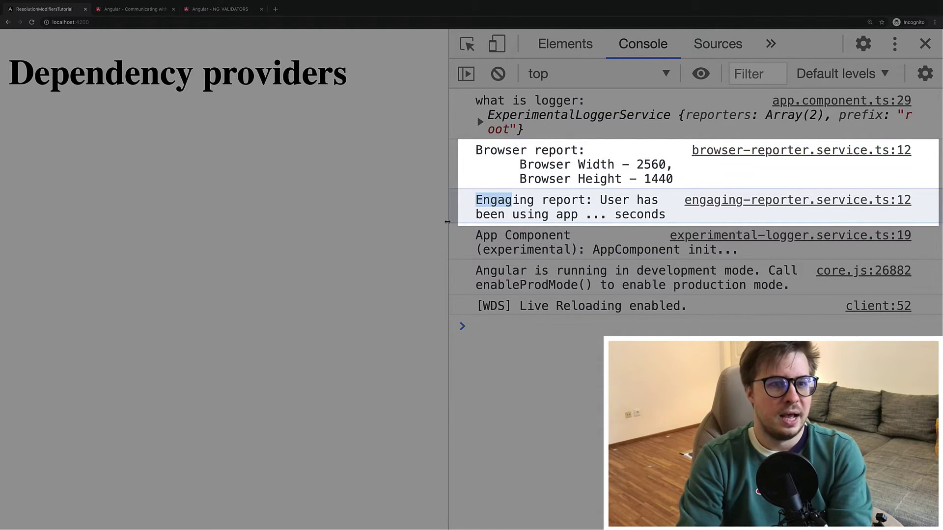
{"action": "key", "text": "alt+Tab"}
{"action": "key", "text": "alt+Tab"}
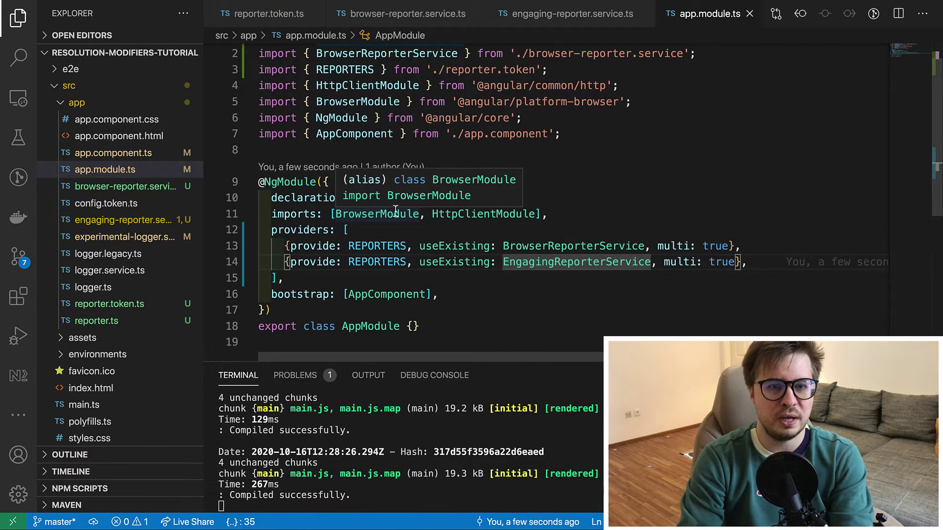
Comment out the EngagingReporterService provider, save, and confirm only the browser report logs.
{"action": "key", "text": "space"}
{"action": "type", "text": "//"}
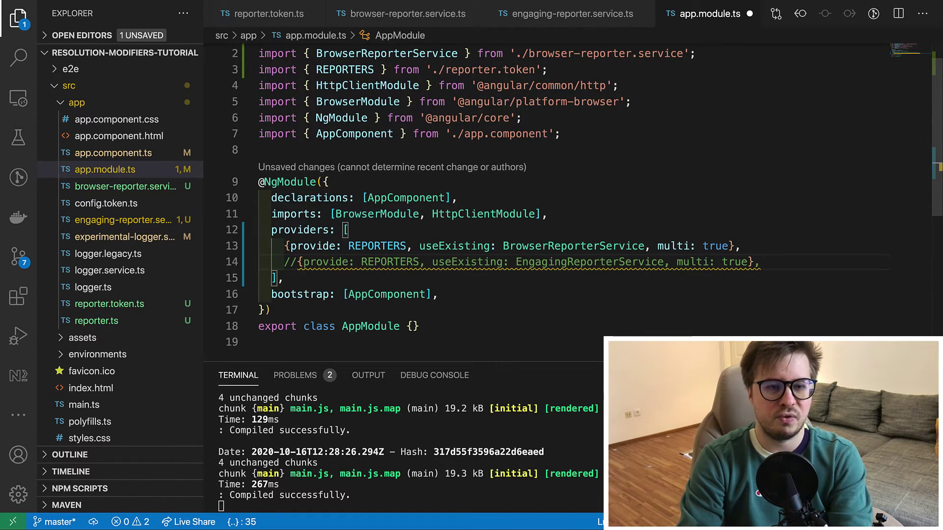
{"action": "key", "text": "ctrl+s"}
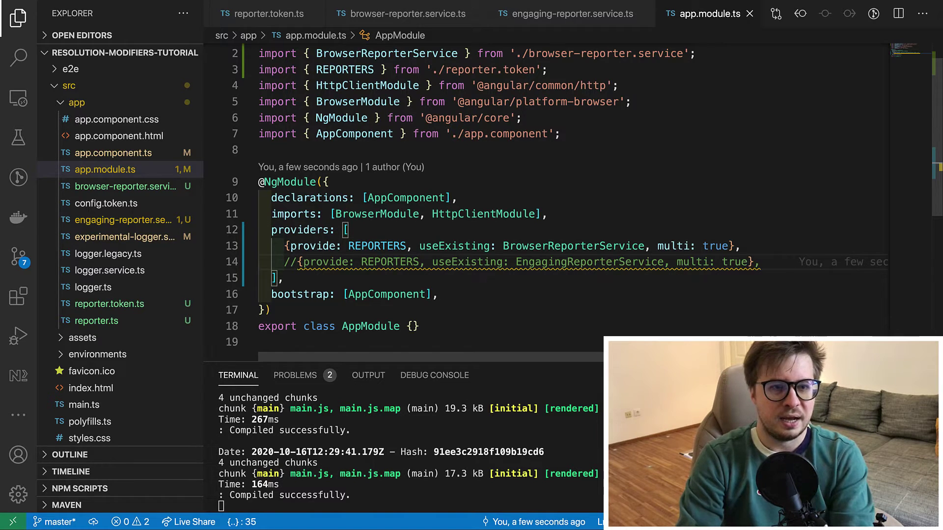
{"action": "key", "text": "super+Tab"}
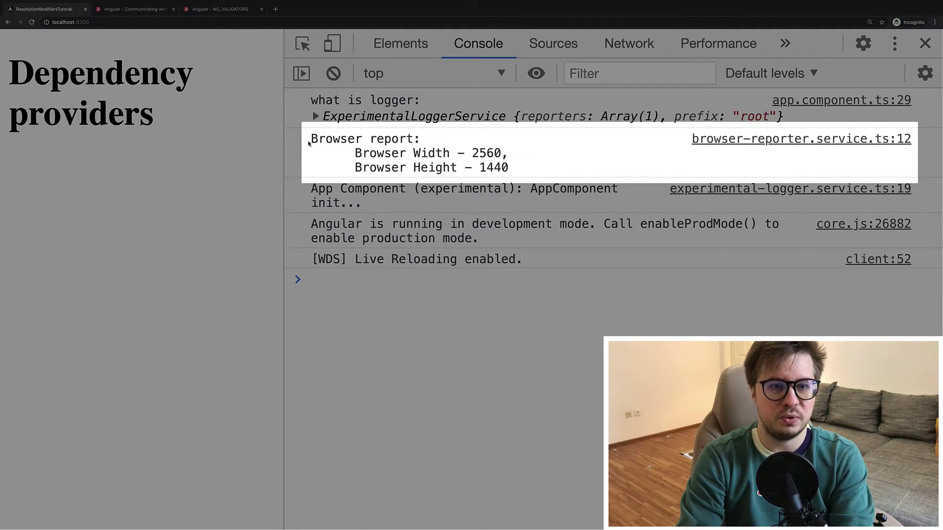
{"action": "left_click_drag", "start_coordinate": [309, 139], "coordinate": [507, 169]}
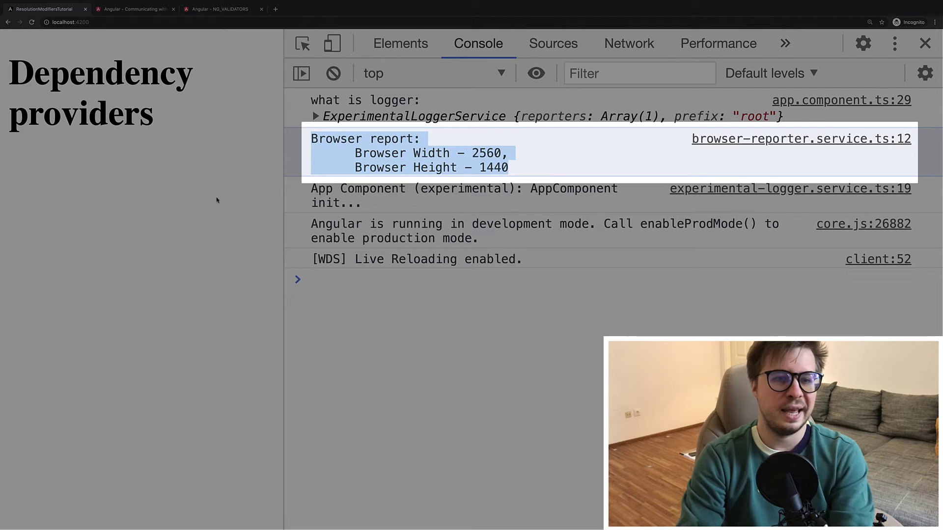
Restore the engaging reporter provider, save, and reopen app.component.ts.
{"action": "key", "text": "super+Tab"}
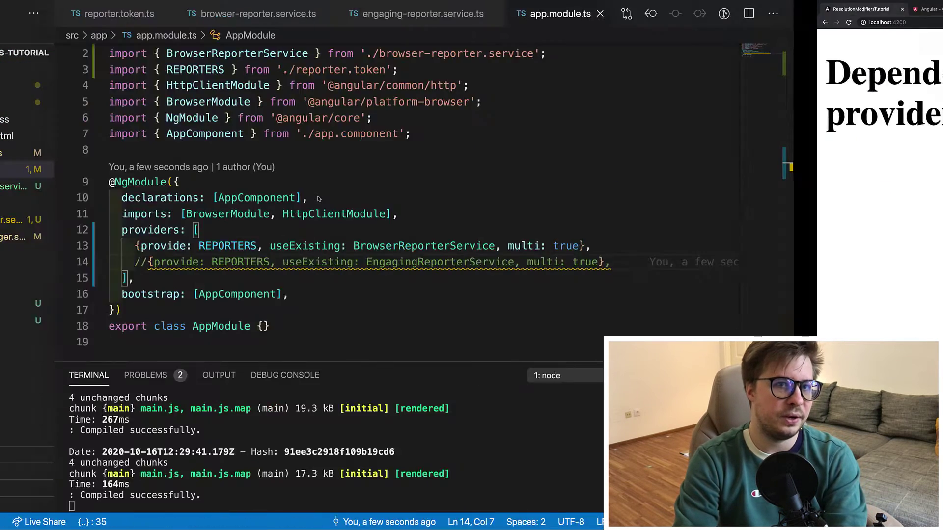
{"action": "left_click", "coordinate": [299, 263]}
{"action": "key", "text": "BackSpace"}
{"action": "key", "text": "BackSpace"}
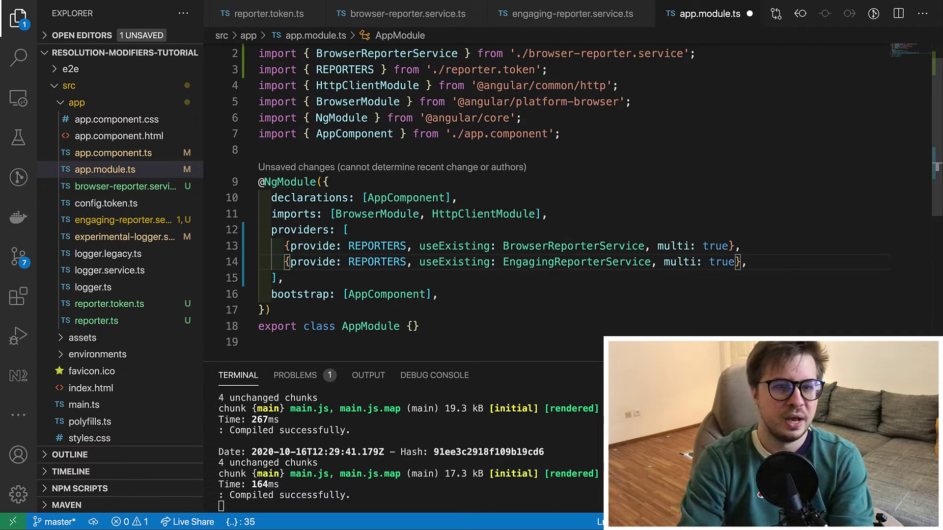
{"action": "key", "text": "ctrl+s"}
{"action": "left_click", "coordinate": [113, 153]}
Add an EngagingReporterService REPORTERS provider to AppComponent and import REPORTERS and EngagingReporterService.
{"action": "left_click", "coordinate": [436, 163]}
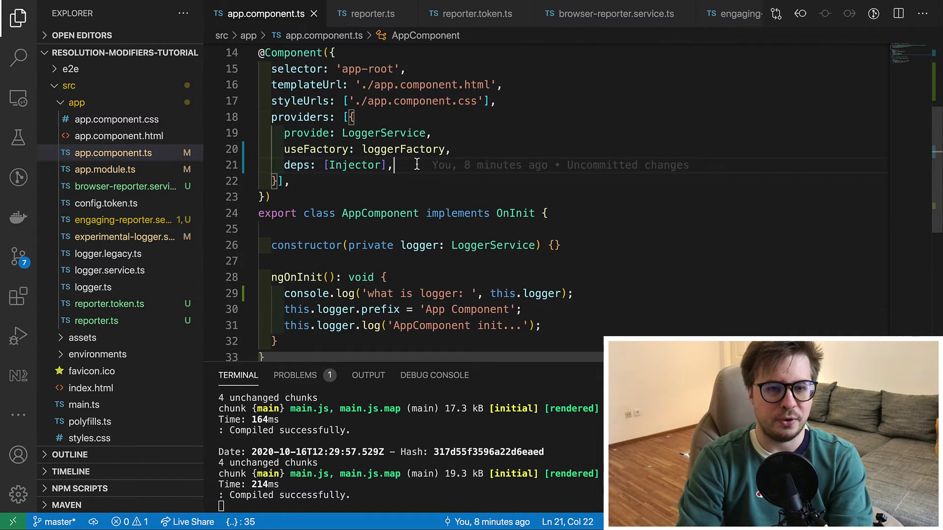
{"action": "left_click", "coordinate": [278, 180]}
{"action": "type", "text": ","}
{"action": "key", "text": "Return"}
{"action": "type", "text": "{provide: REPORTERS, useExisting: EngagingReporterService, multi: true},"}
{"action": "left_click", "coordinate": [394, 197]}
{"action": "key", "text": "ctrl+period"}
{"action": "key", "text": "Return"}
{"action": "left_click", "coordinate": [639, 197]}
{"action": "key", "text": "ctrl+period"}
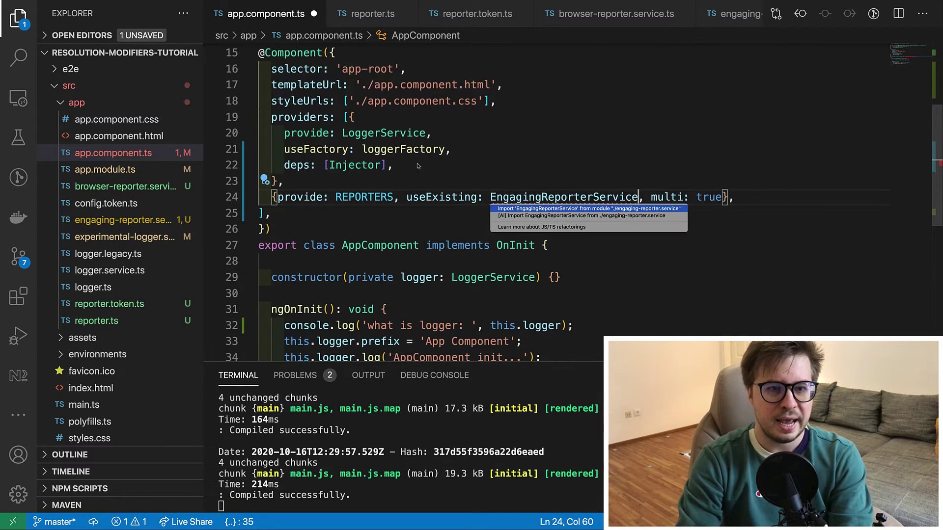
{"action": "key", "text": "Return"}
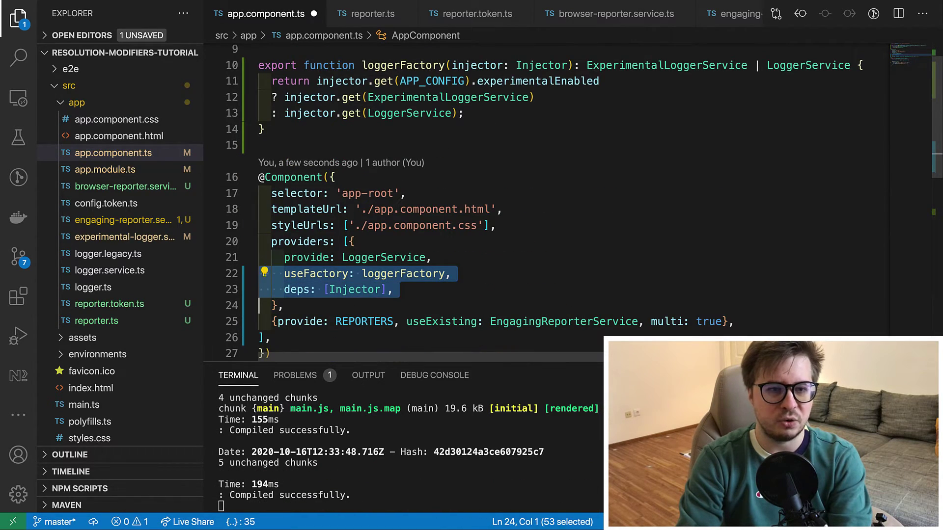
Replace useFactory/deps with useClass: ExperimentalLoggerService for LoggerService, then format and save.
{"action": "key", "text": "BackSpace"}
{"action": "key", "text": "BackSpace"}
{"action": "type", "text": "u"}
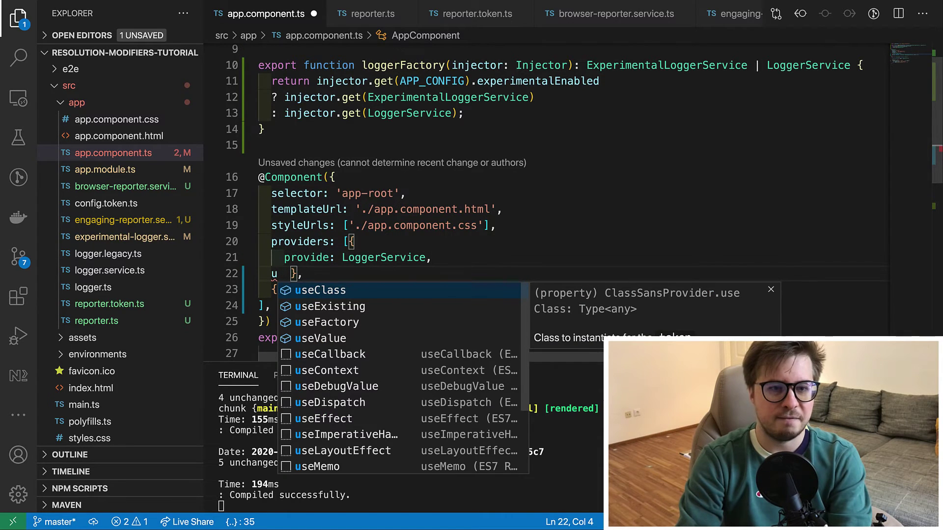
{"action": "key", "text": "Return"}
{"action": "type", "text": ": "}
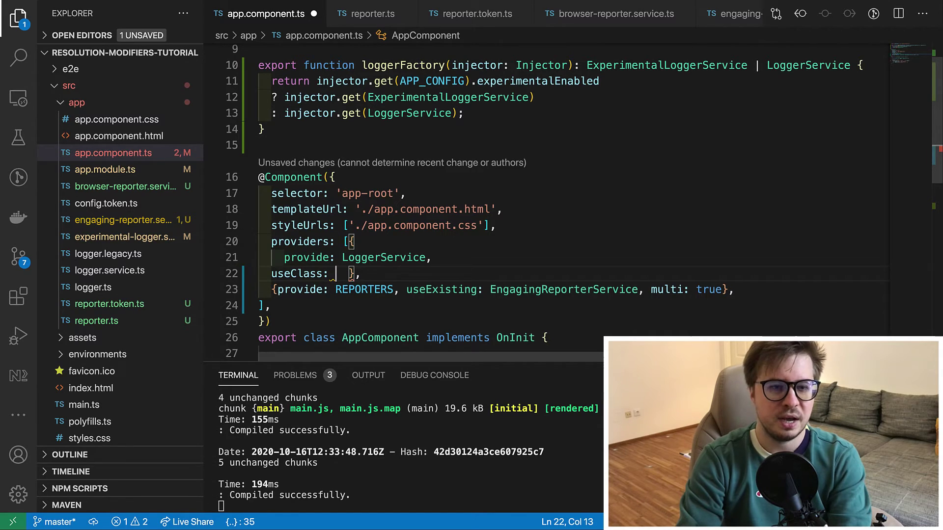
{"action": "type", "text": "Exp"}
{"action": "key", "text": "Return"}
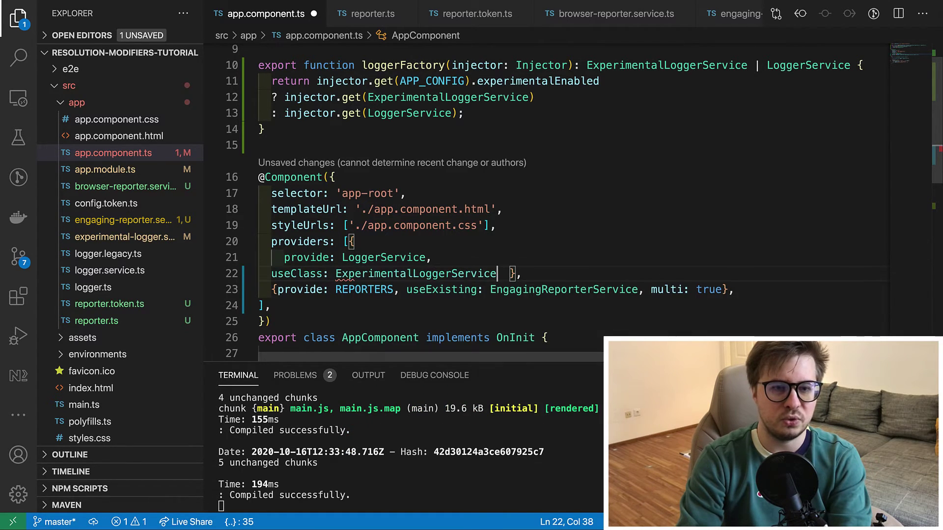
{"action": "key", "text": "ctrl+s"}
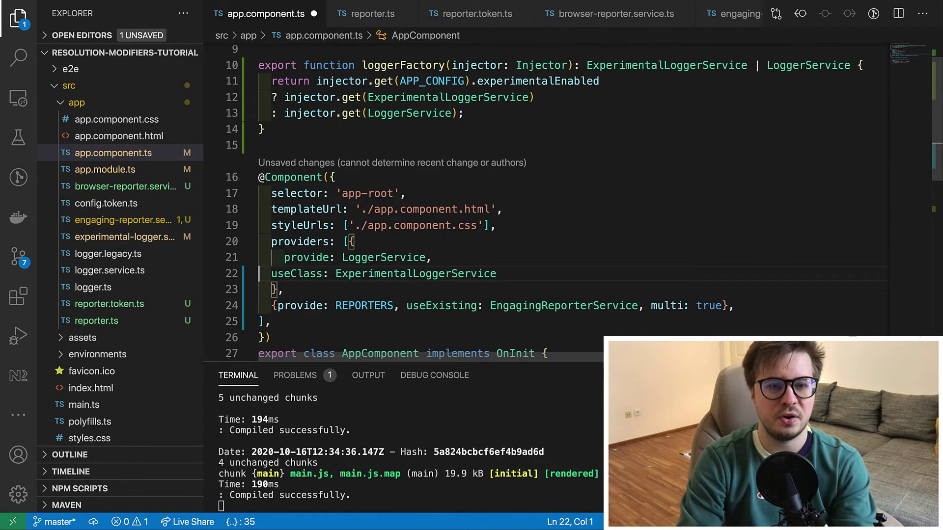
{"action": "key", "text": "Tab"}
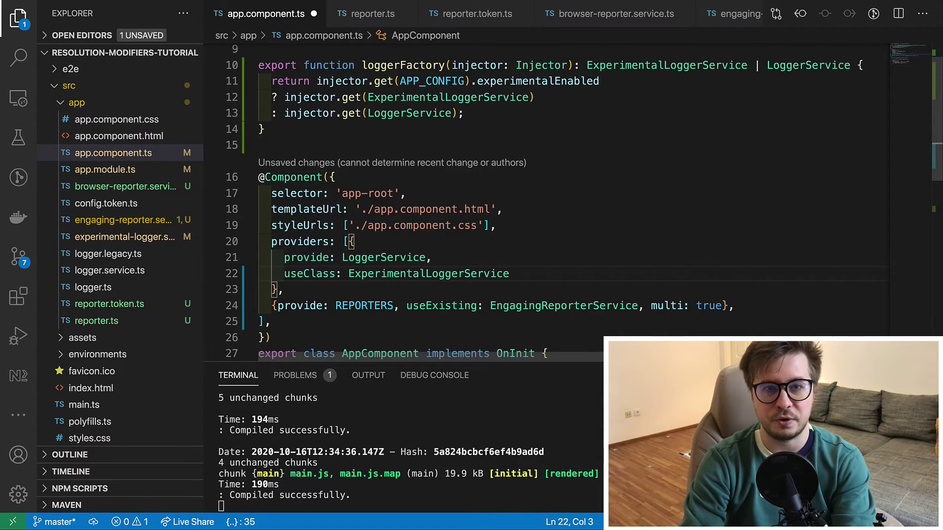
{"action": "key", "text": "ctrl+s"}
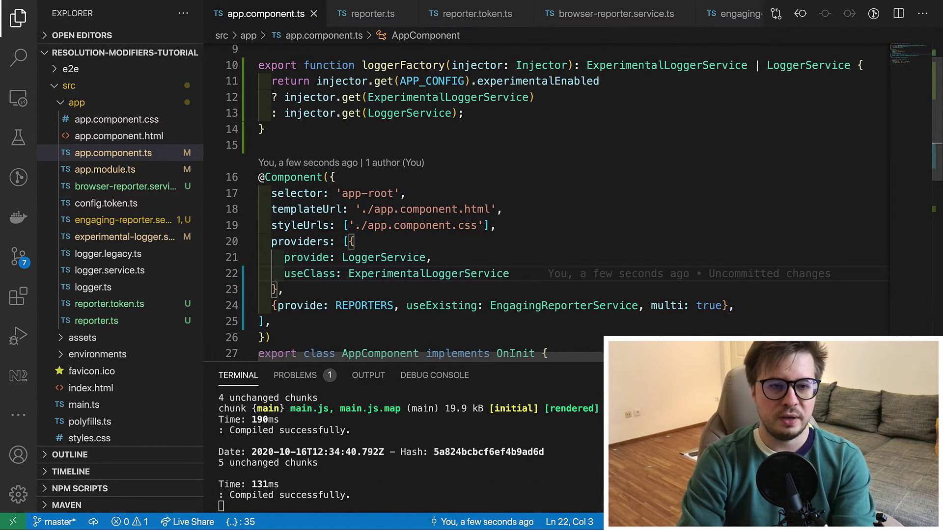
{"action": "key", "text": "super+Tab"}
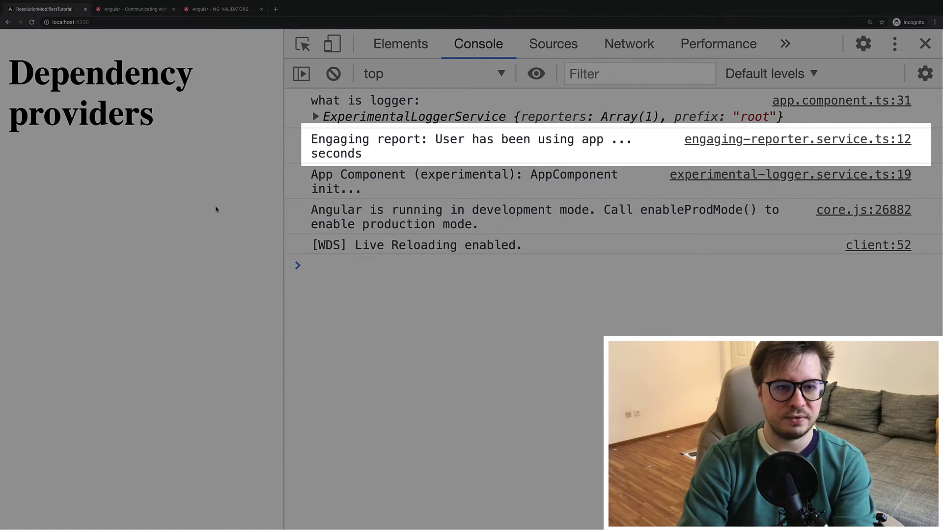
Confirm only the engaging report logs, then delete AppComponent's REPORTERS provider line and save.
{"action": "left_click_drag", "start_coordinate": [312, 139], "coordinate": [380, 154]}
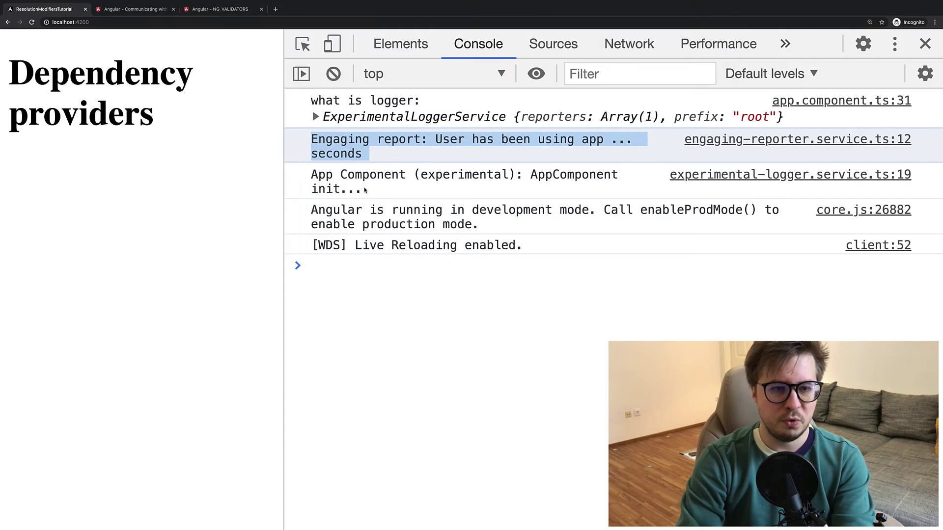
{"action": "key", "text": "super+Tab"}
{"action": "left_click", "coordinate": [402, 305]}
{"action": "key", "text": "ctrl+shift+k"}
{"action": "key", "text": "BackSpace"}
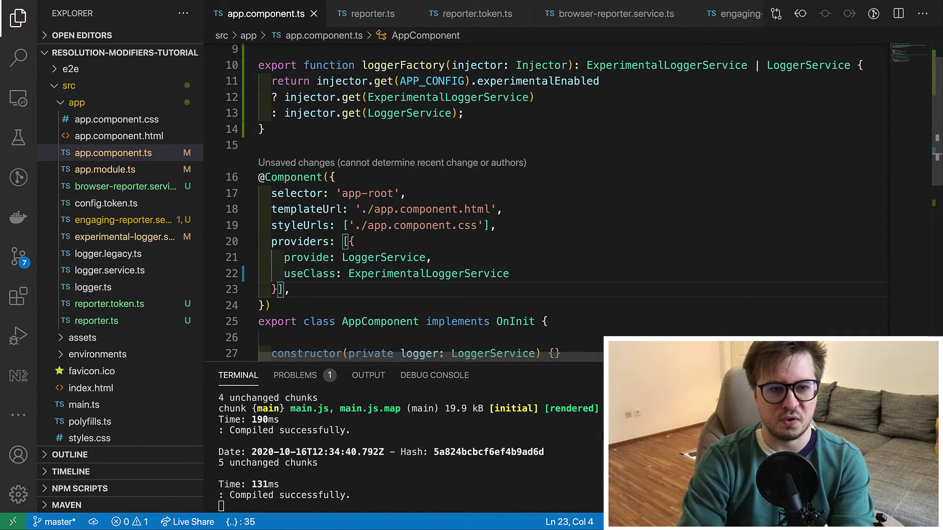
{"action": "key", "text": "ctrl+s"}
Verify in Chrome's console that both browser and engaging reports log again.
{"action": "key", "text": "super+Tab"}
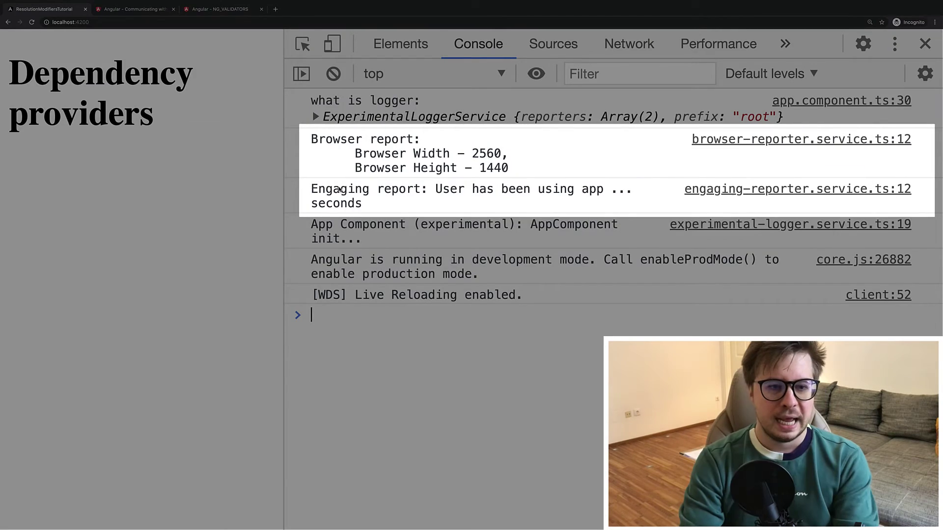
{"action": "left_click_drag", "start_coordinate": [311, 190], "coordinate": [375, 189]}
{"action": "left_click_drag", "start_coordinate": [311, 140], "coordinate": [391, 139]}
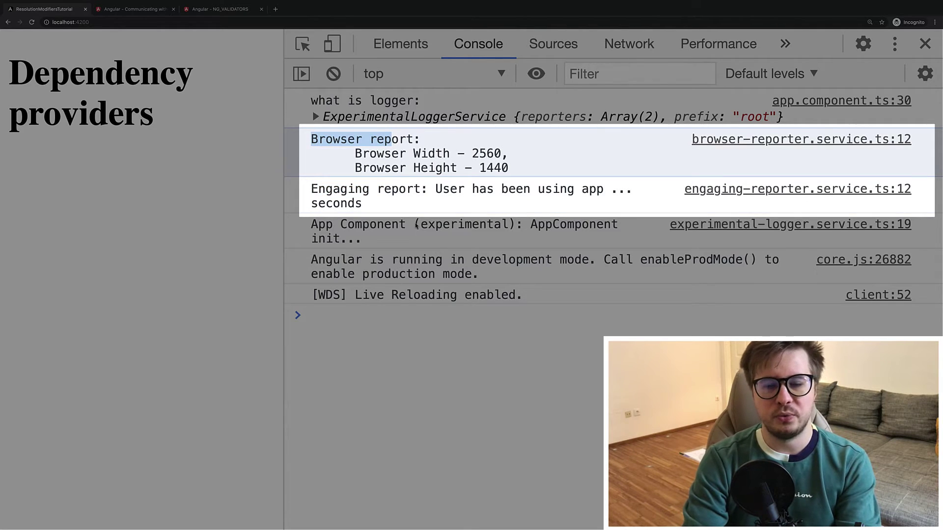
{"action": "key", "text": "super+Tab"}
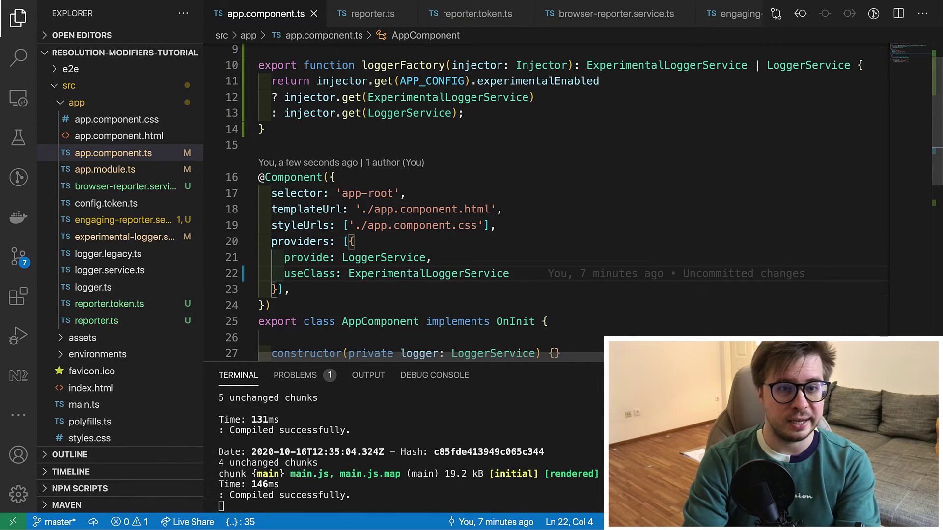
{"action": "key", "text": "shift+Up"}
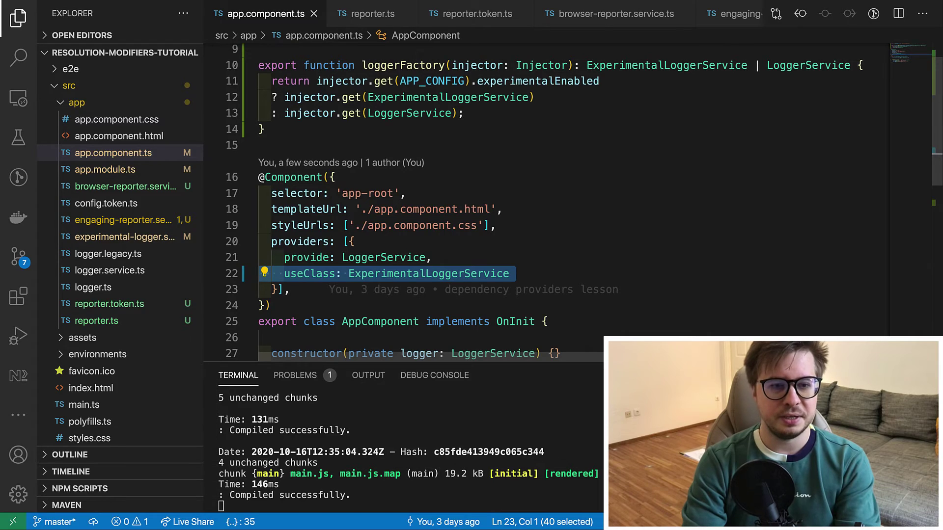